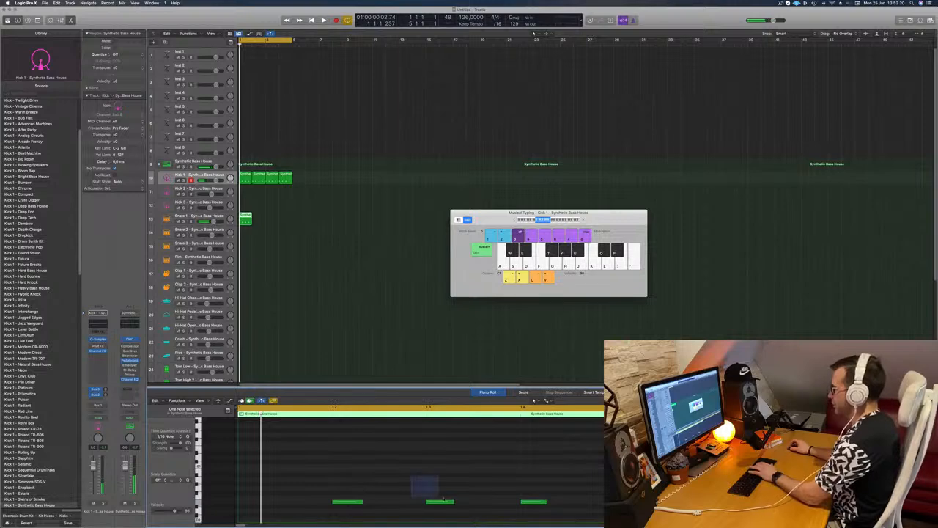
# Select the Snare 1 region's notes on beats 2 and 4 and copy the region across bars 1 to 4.
pyautogui.moveTo(334, 484); pyautogui.dragTo(601, 516)
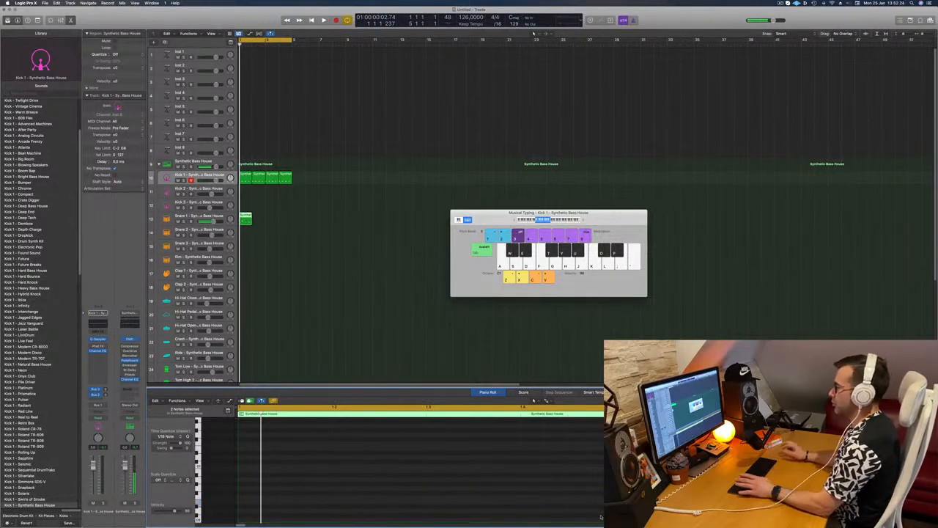
pyautogui.moveTo(247, 216); pyautogui.dragTo(276, 216)
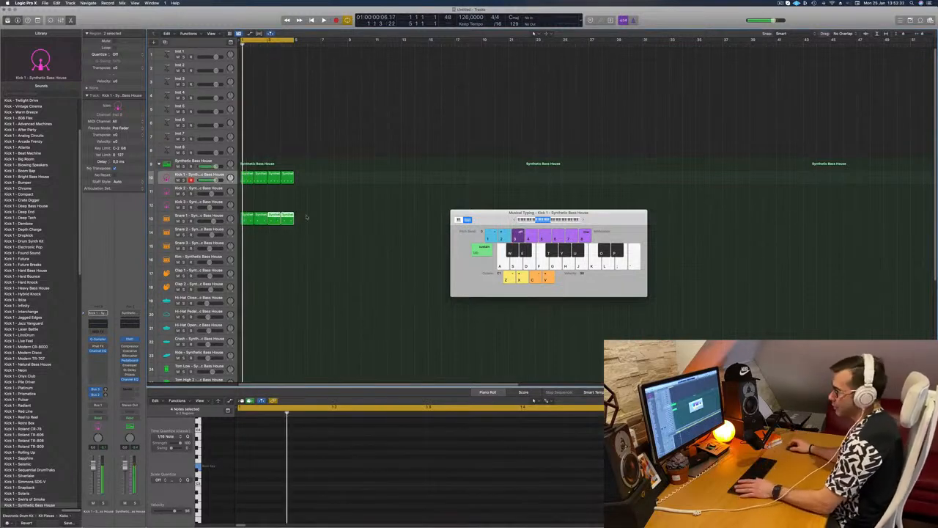
pyautogui.scroll(-2, 314, 245)
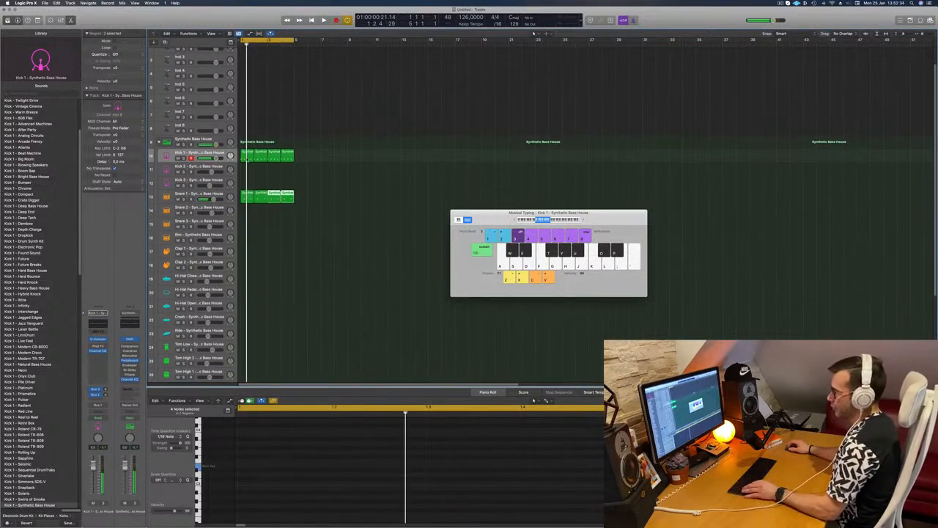
# Copy the first Kick 1 region to the Hi-Hat Closed track and shift its notes half a beat later onto the offbeats.
pyautogui.click(247, 158)
pyautogui.press('space')
pyautogui.moveTo(247, 154); pyautogui.dragTo(245, 277)
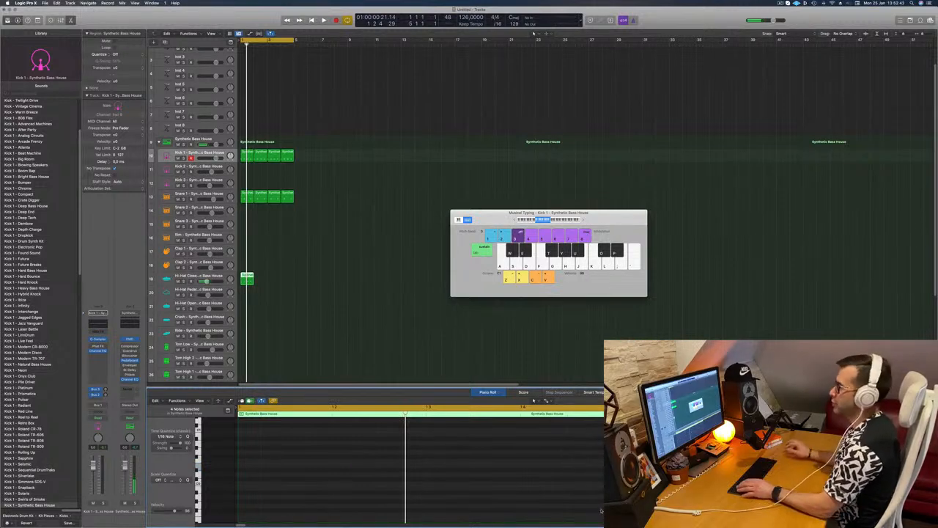
pyautogui.scroll(10, 549, 484)
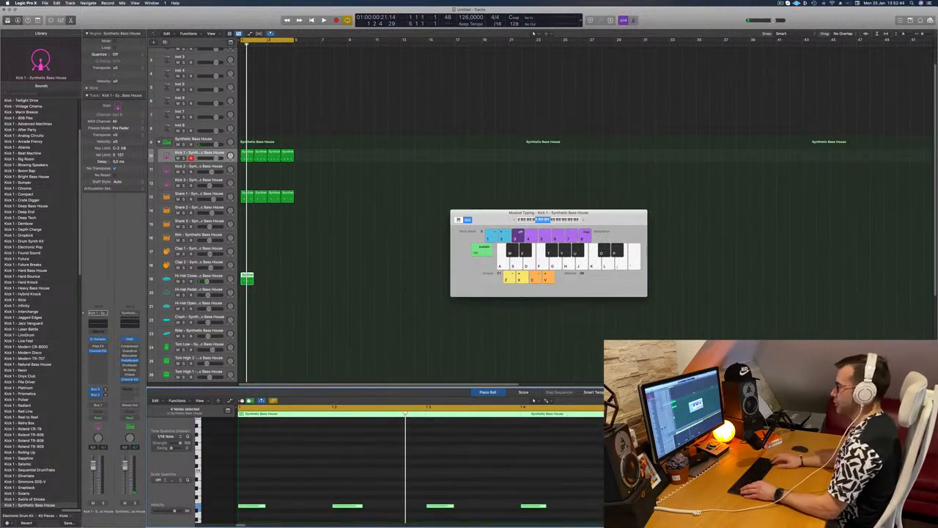
pyautogui.scroll(2, 520, 480)
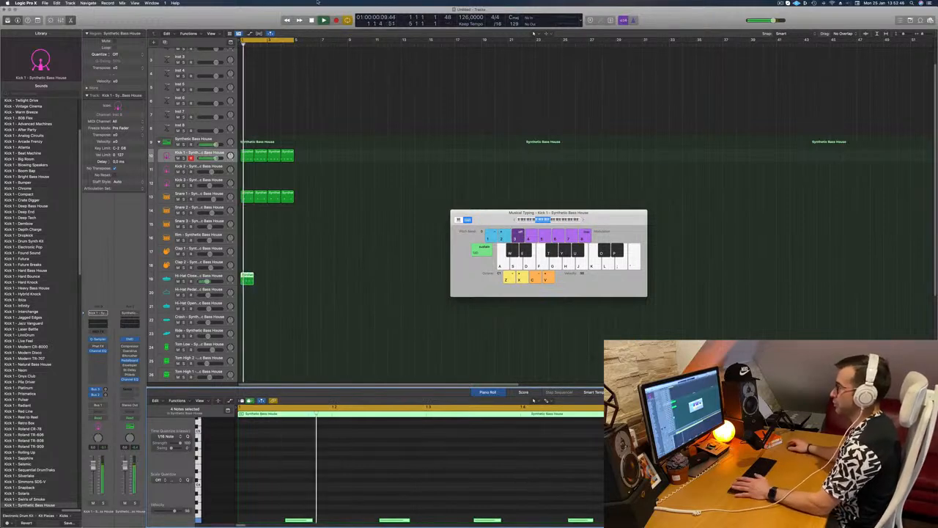
# Repeat the offbeat Hi-Hat Closed region across bars 1 to 4 and lower the Snare 1 track's volume.
pyautogui.moveTo(248, 279); pyautogui.dragTo(278, 265)
pyautogui.keyDown('shift'); pyautogui.click(248, 278); pyautogui.keyUp('shift')
pyautogui.press('space')
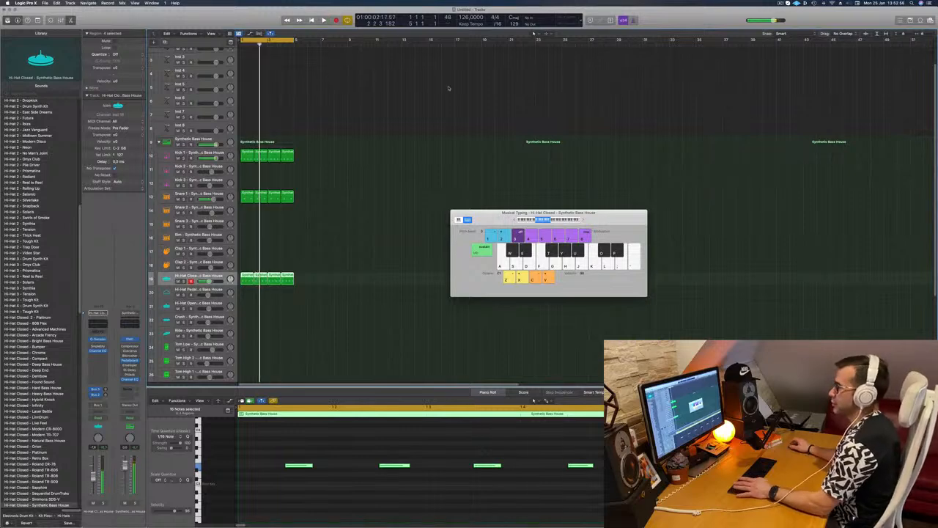
pyautogui.click(212, 196)
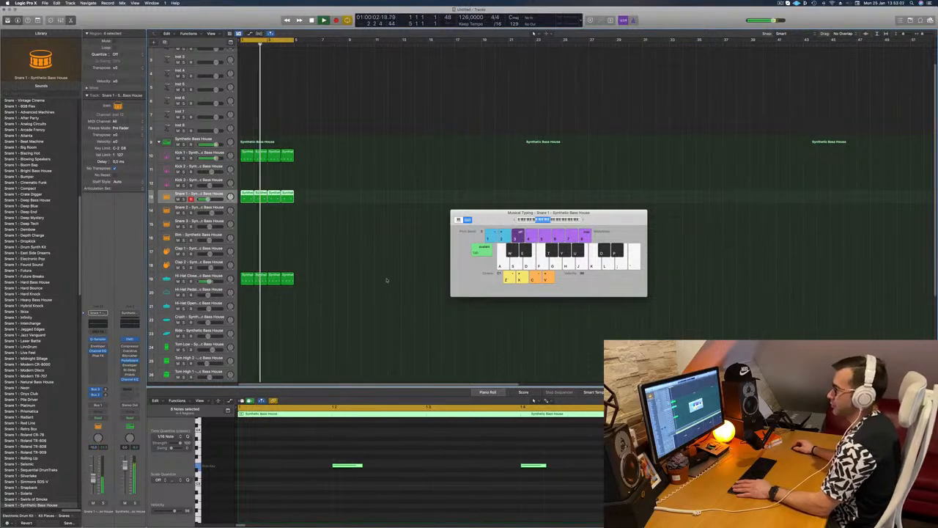
# Undo the latest hi-hat region changes and copy the first two Hi-Hat Closed regions to bars 3 and 4.
pyautogui.scroll(-5, 385, 279)
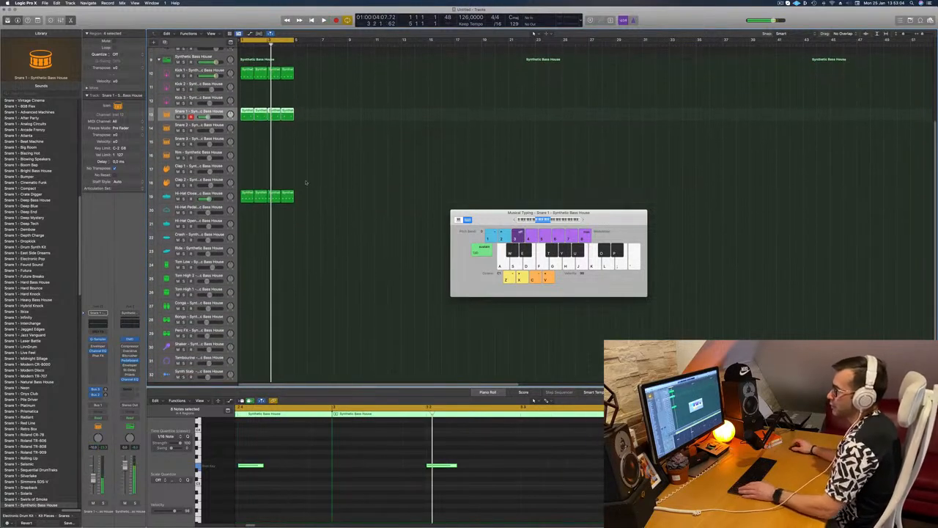
pyautogui.click(247, 196)
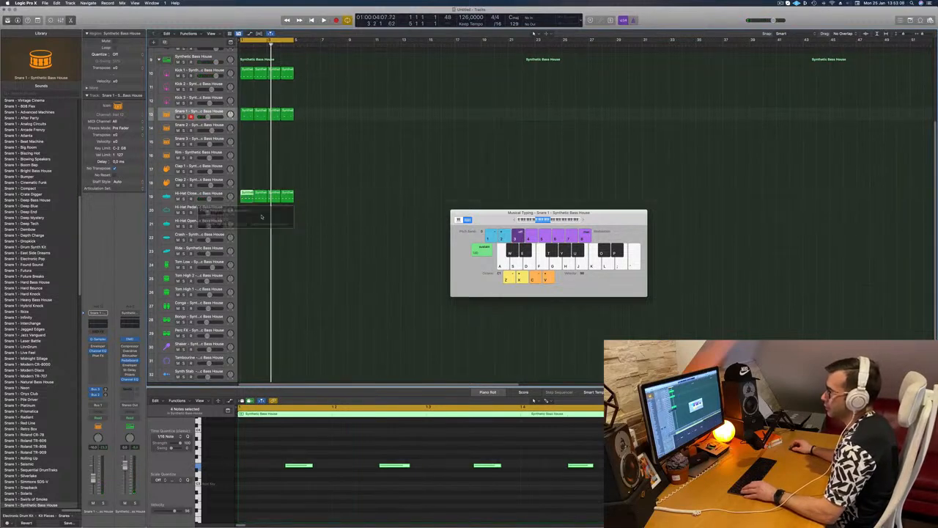
pyautogui.press('super+z')
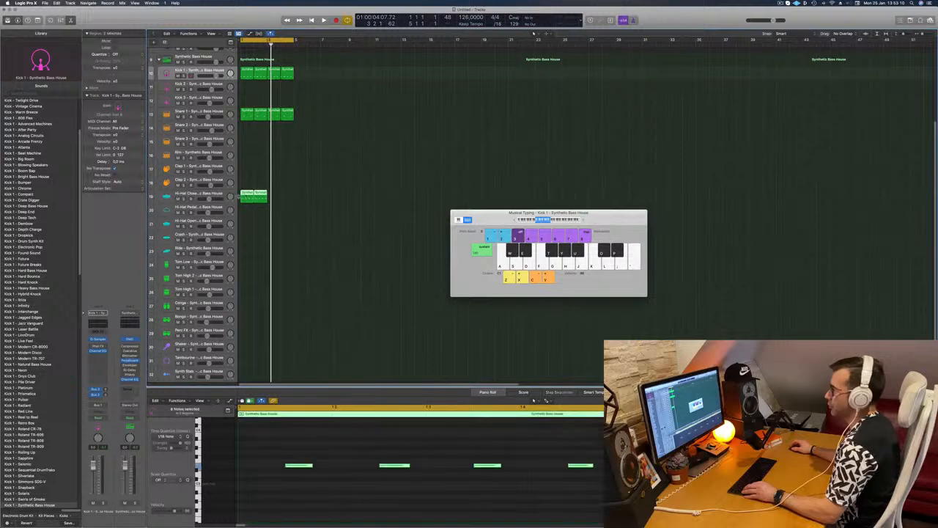
pyautogui.moveTo(250, 194); pyautogui.dragTo(276, 196)
pyautogui.press('space')
# Copy the first Kick 1 region to the Ride track of the Synthetic Bass House kit and select its notes.
pyautogui.scroll(-1, 255, 257)
pyautogui.scroll(-3, 255, 257)
pyautogui.click(250, 155)
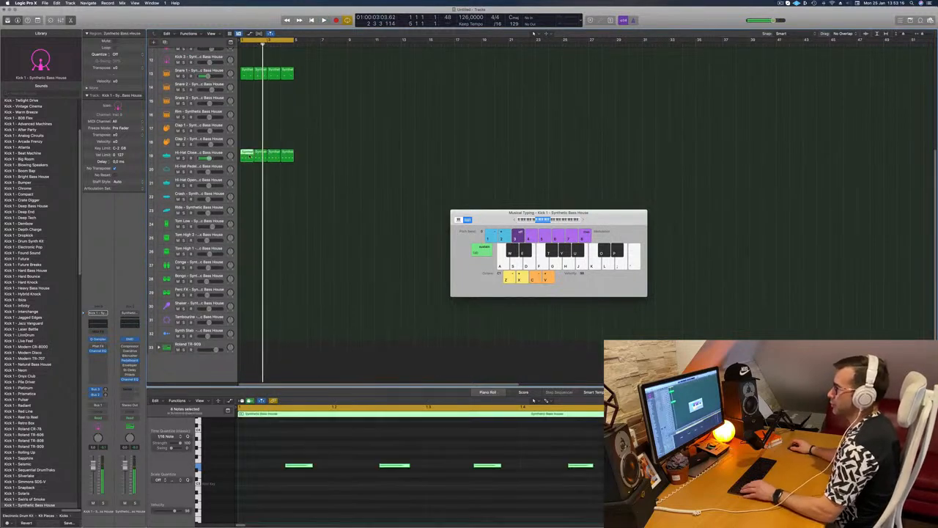
pyautogui.scroll(3, 247, 72)
pyautogui.moveTo(247, 64); pyautogui.dragTo(252, 239)
pyautogui.press('space')
pyautogui.moveTo(251, 460); pyautogui.dragTo(584, 498)
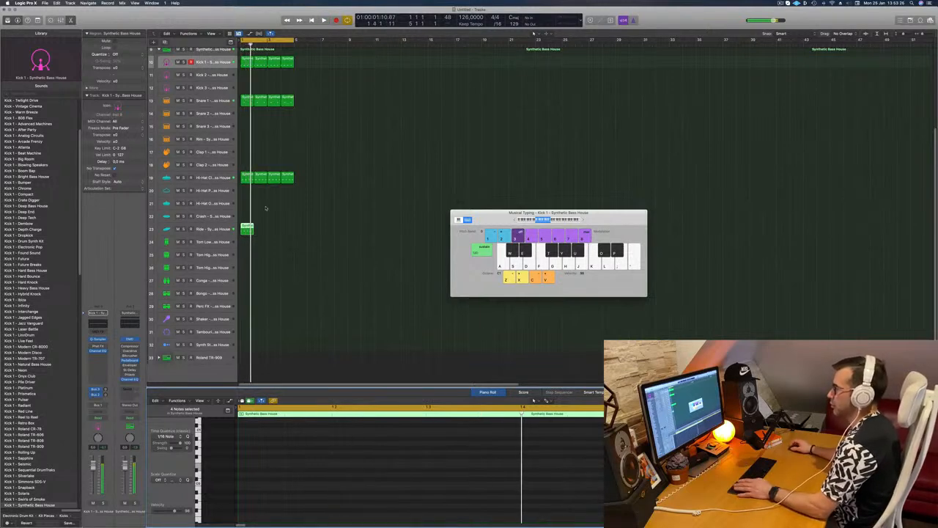
pyautogui.press('space')
# Select the Ride track, audition it in the loop and repeat its region across bars 1 to 4.
pyautogui.click(212, 230)
pyautogui.press('space')
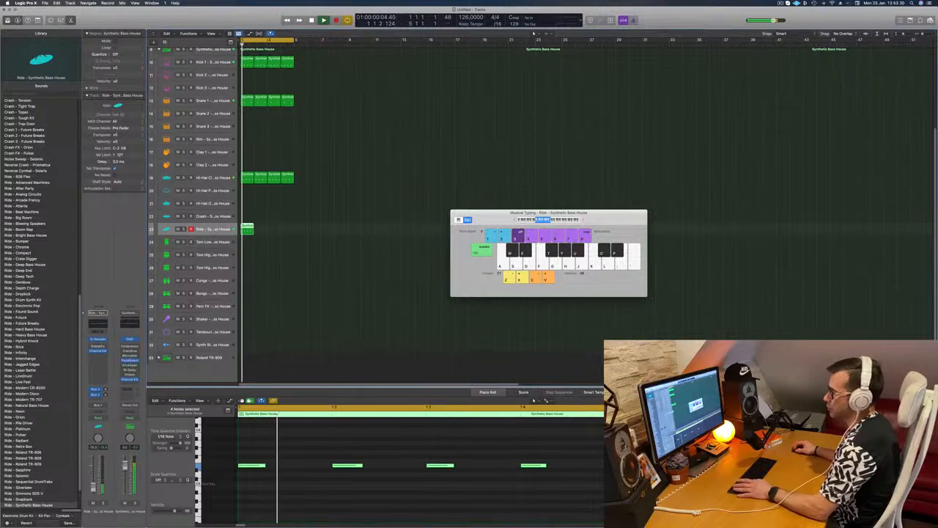
pyautogui.click(308, 478)
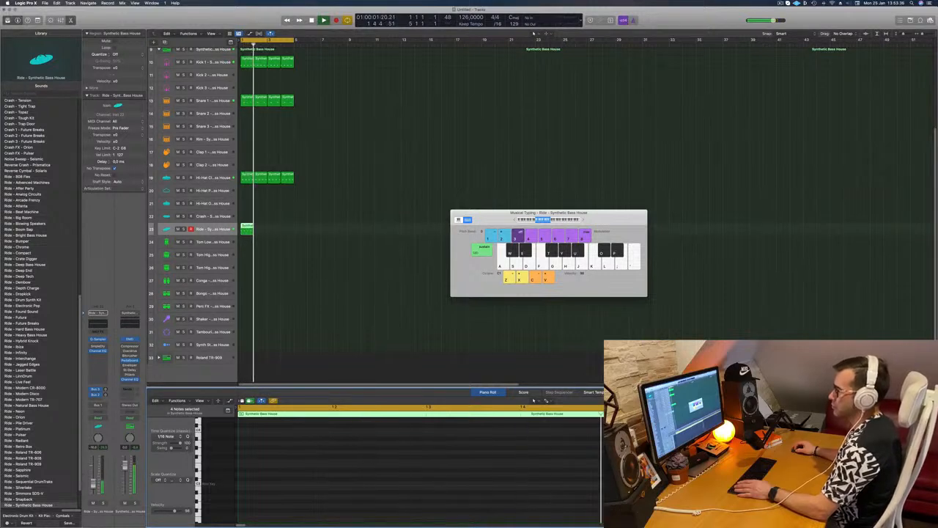
pyautogui.moveTo(247, 227); pyautogui.dragTo(277, 233)
pyautogui.keyDown('shift'); pyautogui.click(247, 227); pyautogui.keyUp('shift')
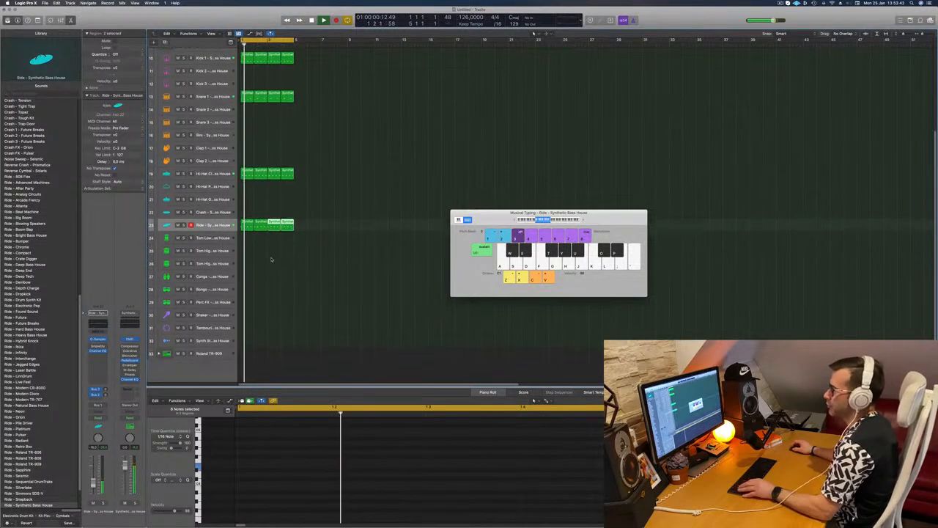
# Play the four-bar loop to check the ride together with the kick, snare and hi-hat.
pyautogui.scroll(-3, 286, 248)
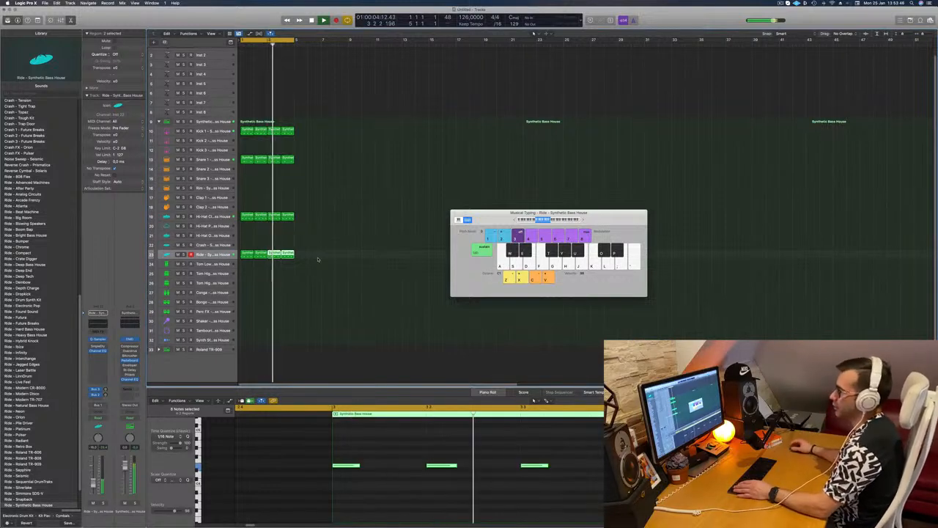
pyautogui.press('space')
pyautogui.press('space')
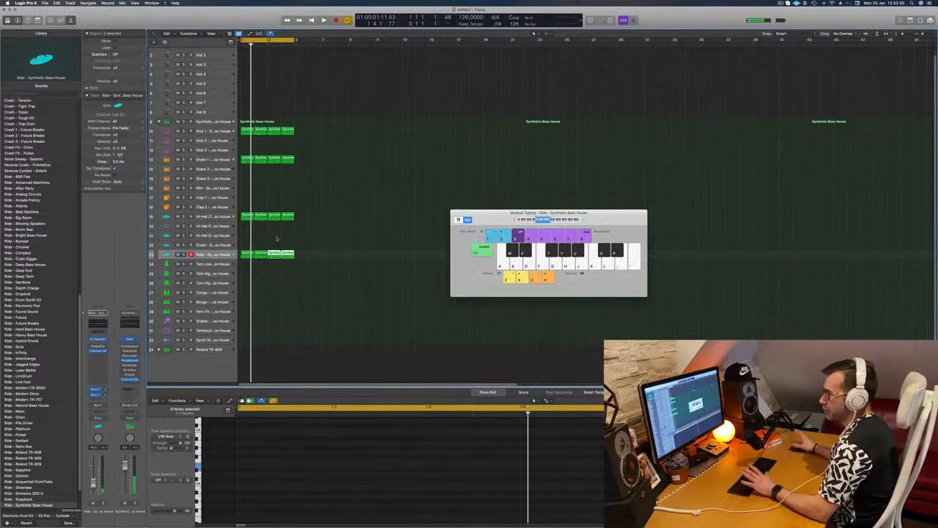
pyautogui.press('space')
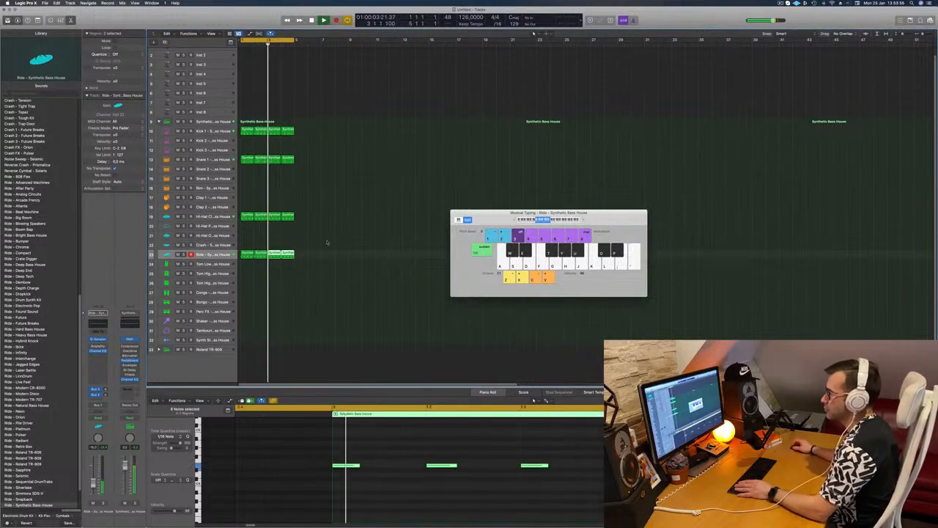
# Select all Ride regions and copy their notes half a beat later to make an eighth-note pattern.
pyautogui.moveTo(242, 264); pyautogui.dragTo(242, 264)
pyautogui.click(272, 473)
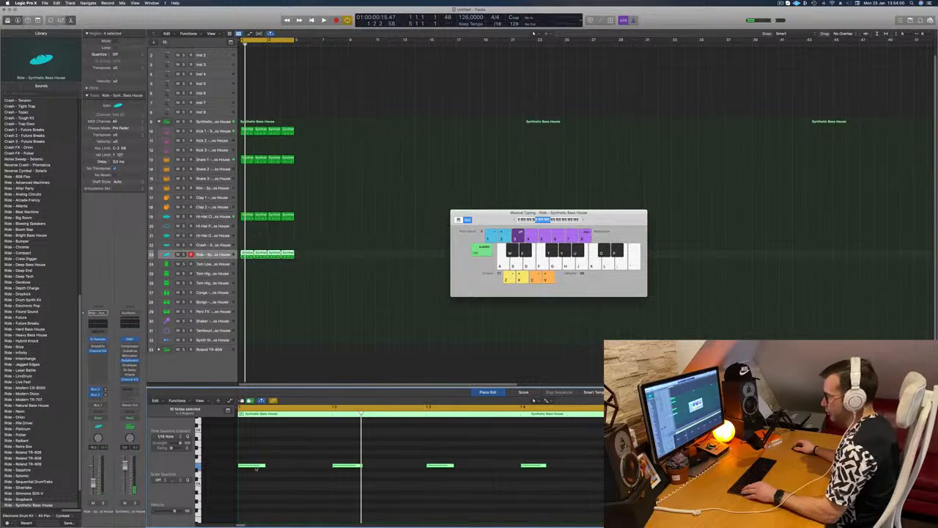
pyautogui.moveTo(256, 467); pyautogui.dragTo(303, 468)
pyautogui.press('space')
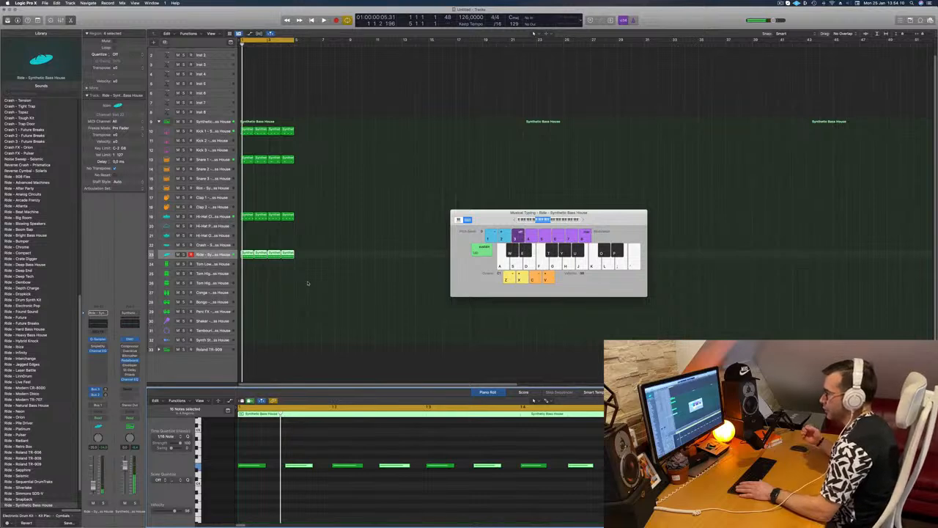
# Expand the Roland TR-909 track stack and look through its drum tracks while the loop plays.
pyautogui.press('space')
pyautogui.press('space')
pyautogui.press('space')
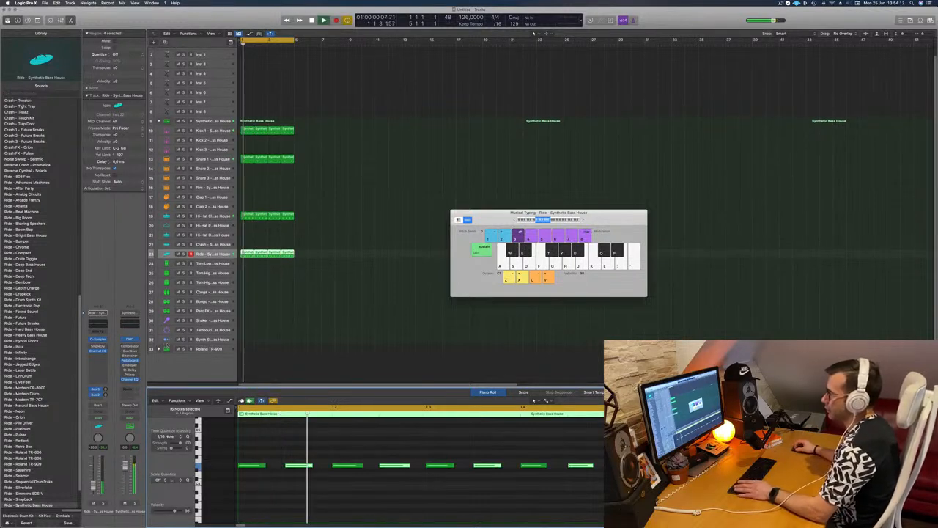
pyautogui.click(159, 348)
pyautogui.scroll(-7, 317, 309)
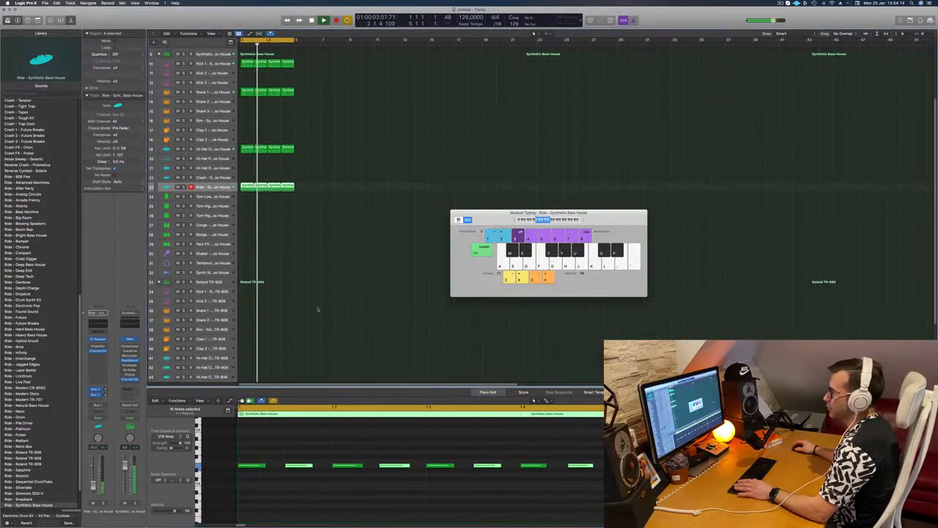
pyautogui.scroll(-1, 318, 308)
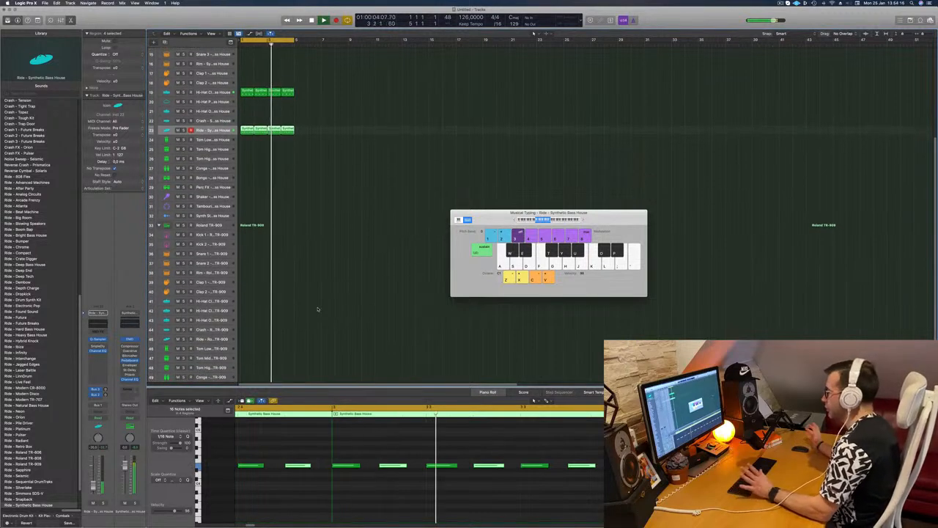
pyautogui.scroll(-2, 317, 309)
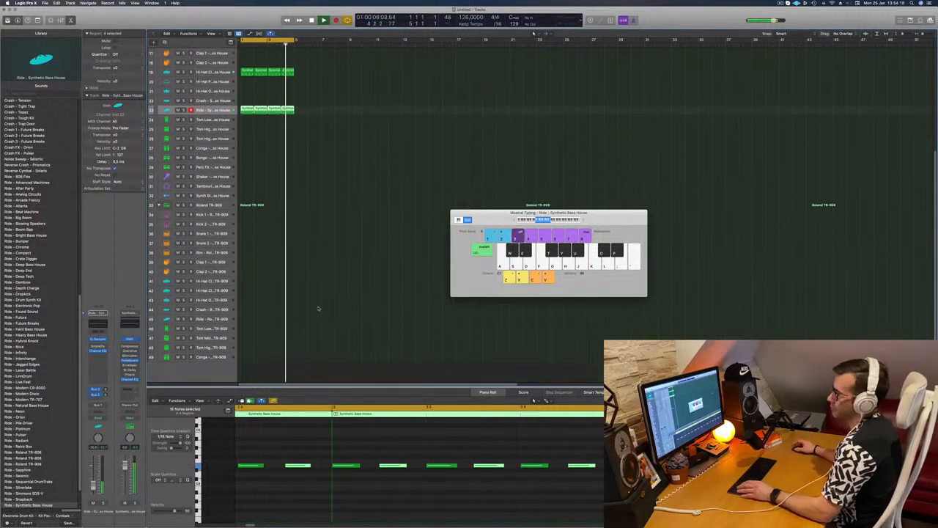
pyautogui.scroll(4, 343, 236)
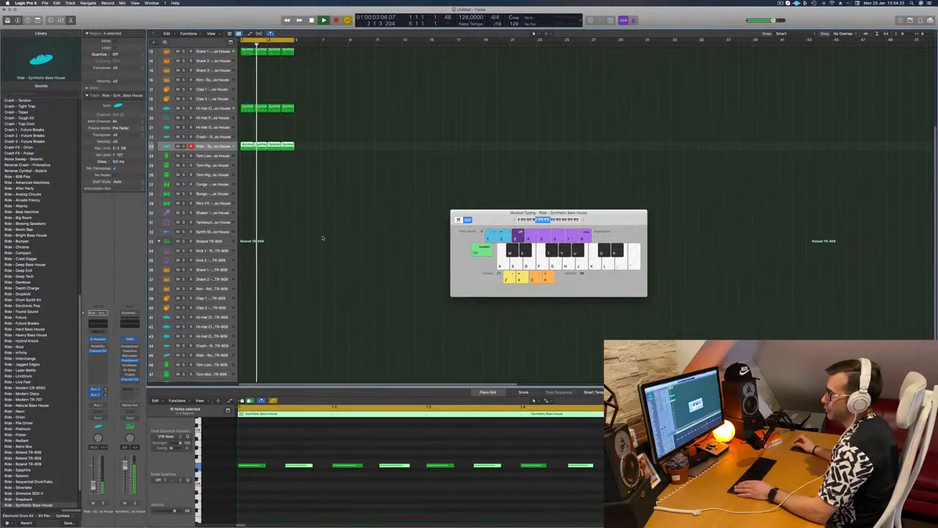
# Copy the first Hi-Hat Closed region to the start of the Roland TR-909 Rim track.
pyautogui.press('space')
pyautogui.click(254, 128)
pyautogui.click(248, 110)
pyautogui.moveTo(250, 161); pyautogui.dragTo(249, 296)
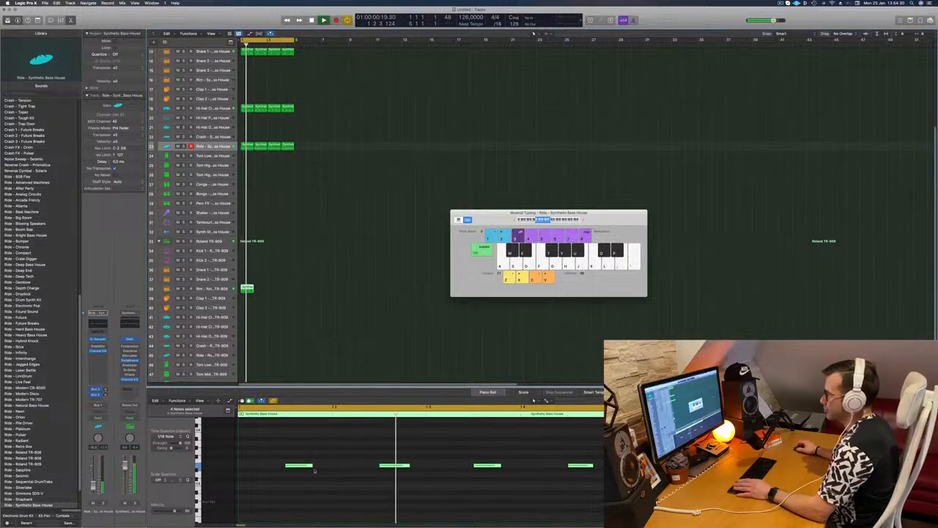
# Reduce the TR-909 Rim region to one note on the last sixteenth of beat 1 and repeat it across four bars.
pyautogui.moveTo(284, 448); pyautogui.dragTo(495, 477)
pyautogui.press('Delete')
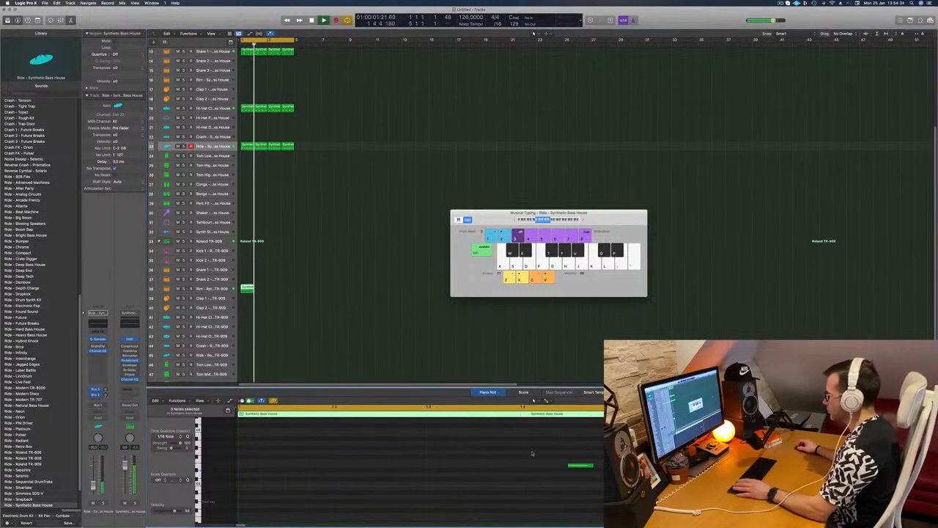
pyautogui.moveTo(583, 465); pyautogui.dragTo(327, 466)
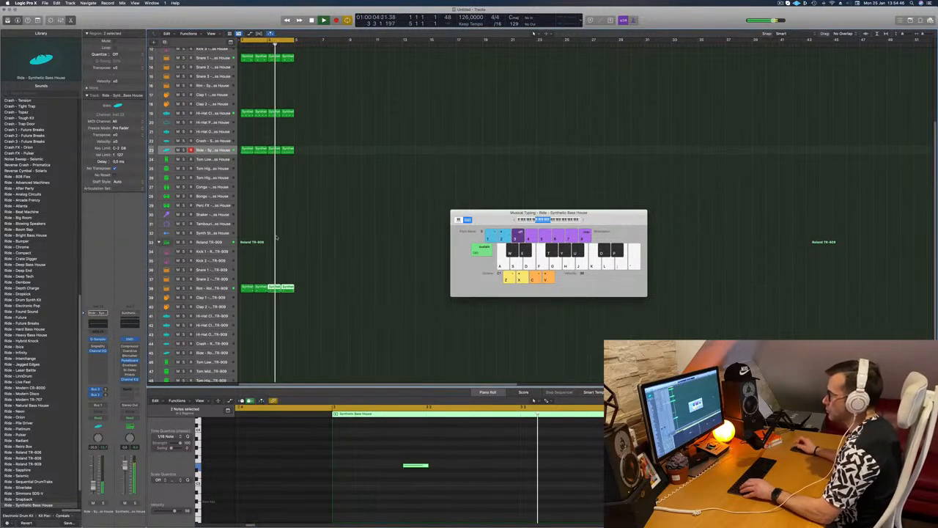
pyautogui.scroll(-2, 271, 198)
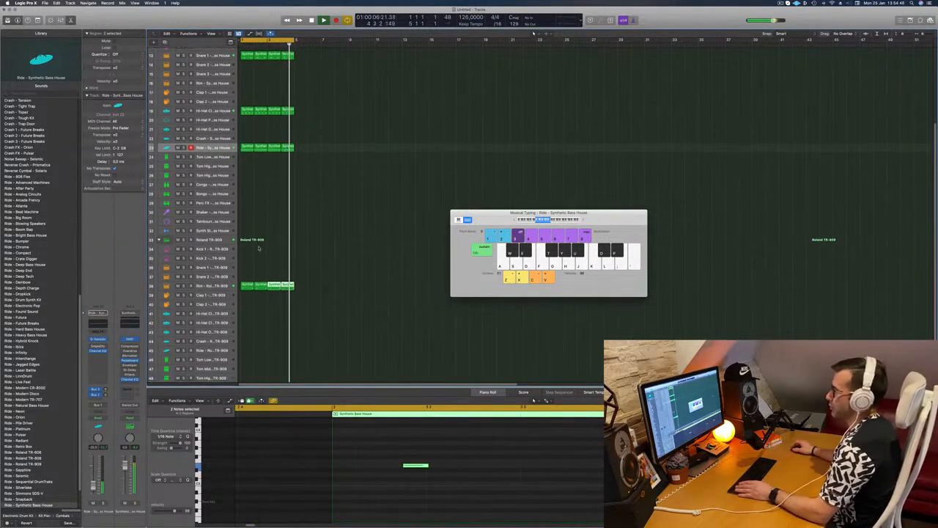
# Copy the first Kick 1 region to the Clap 1 track of the Synthetic Bass House kit.
pyautogui.scroll(8, 281, 190)
pyautogui.scroll(2, 303, 186)
pyautogui.scroll(-3, 329, 167)
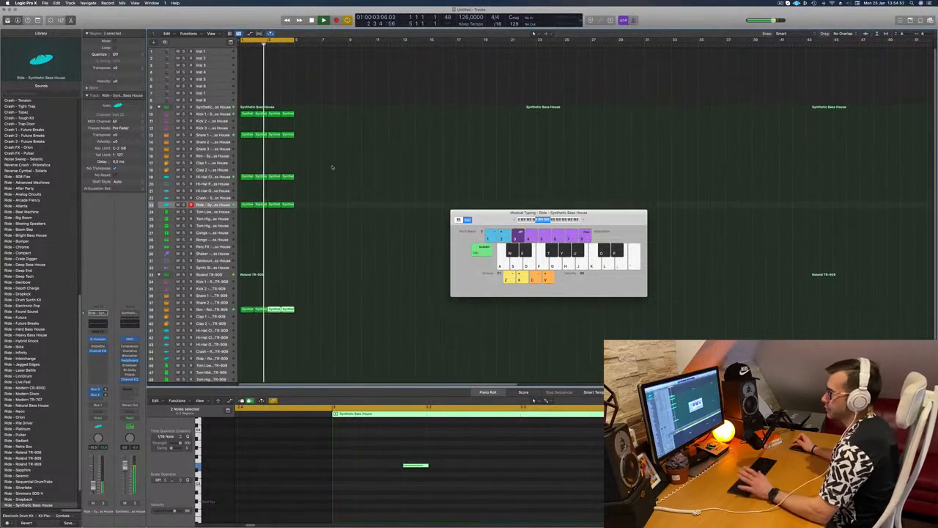
pyautogui.click(297, 162)
pyautogui.click(246, 116)
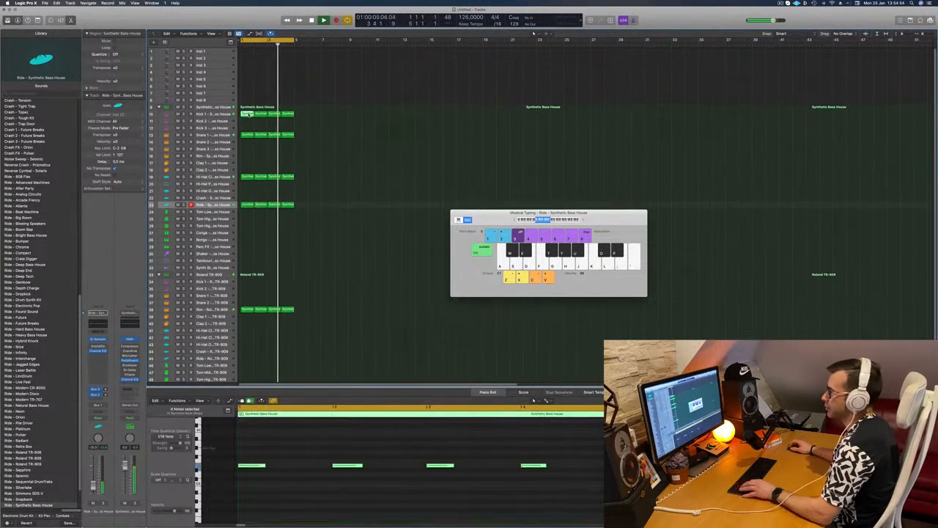
pyautogui.moveTo(246, 115); pyautogui.dragTo(247, 165)
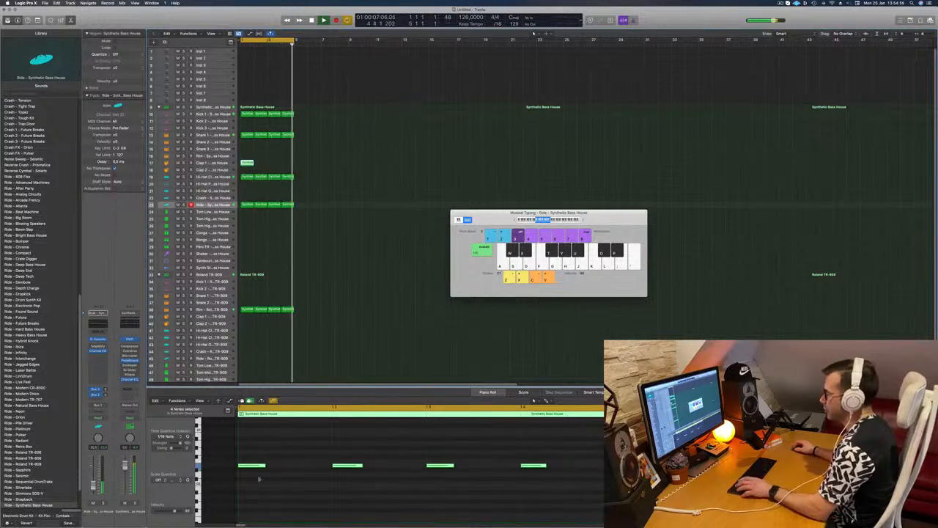
# Delete the Clap 1 region's notes on beats 1, 2 and 4, keeping the note on beat 3 selected.
pyautogui.moveTo(255, 444); pyautogui.dragTo(388, 495)
pyautogui.press('Delete')
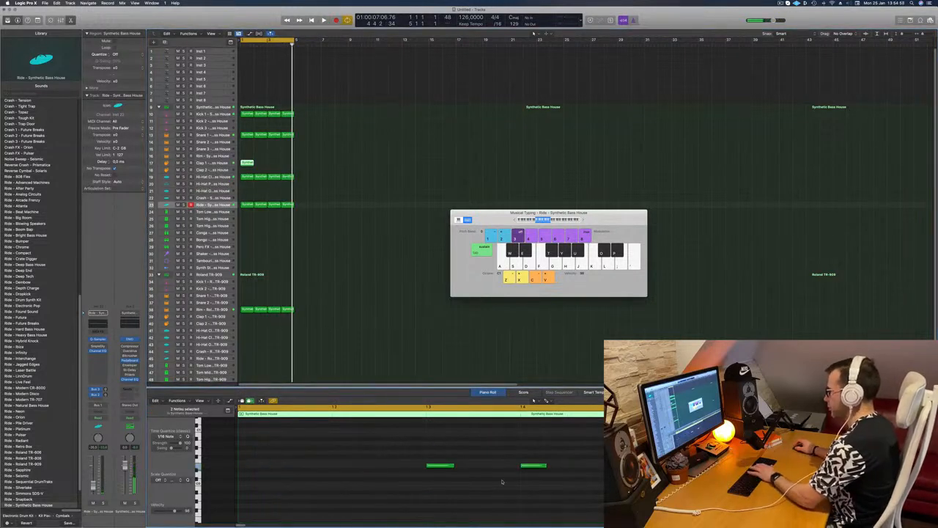
pyautogui.click(439, 466)
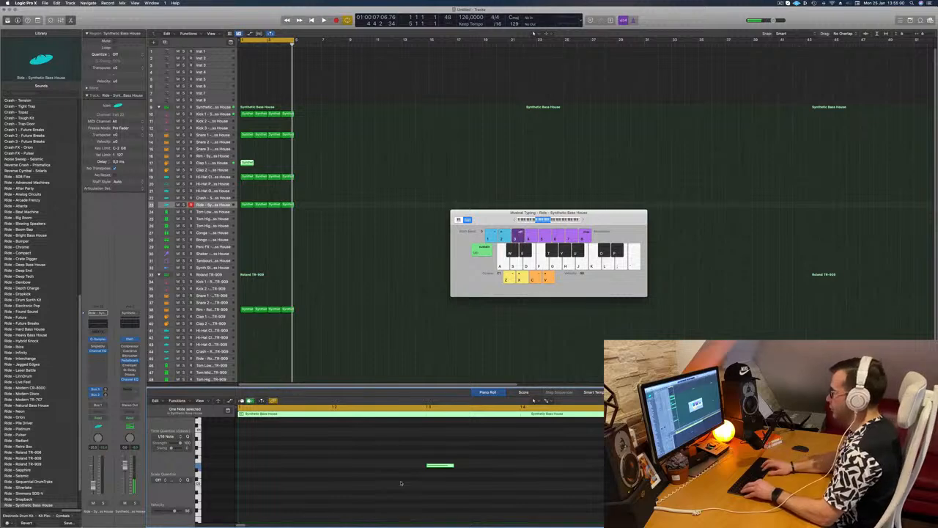
# Repeat the Clap 1 region across four bars, playing the loop, and select the Clap 1 track.
pyautogui.press('space')
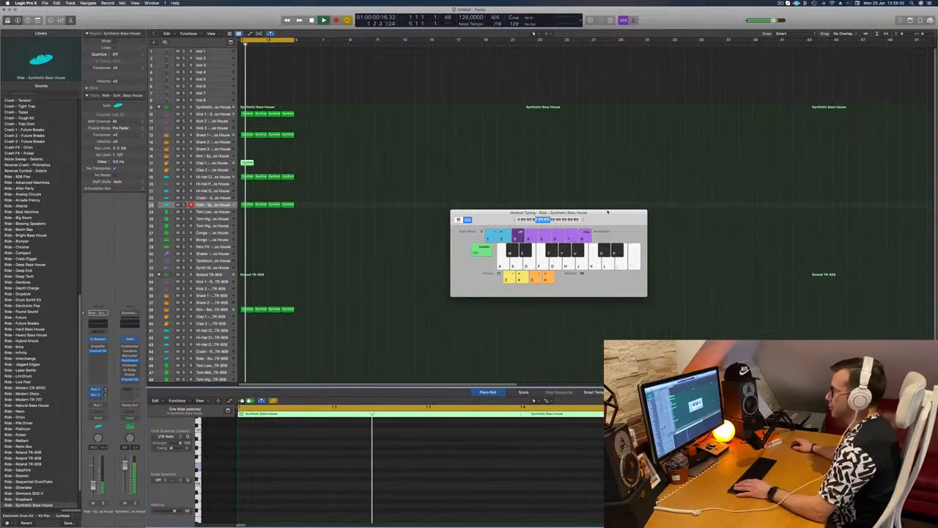
pyautogui.moveTo(247, 163); pyautogui.dragTo(273, 170)
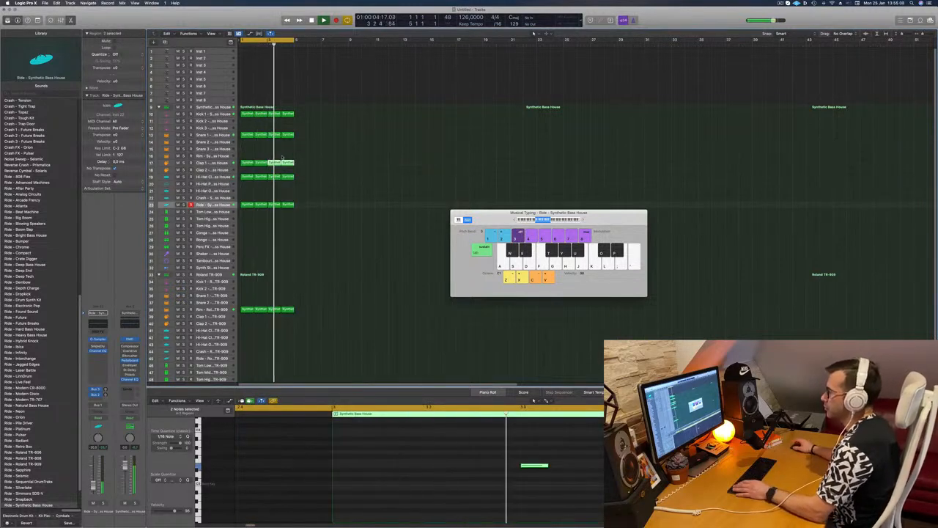
pyautogui.click(211, 162)
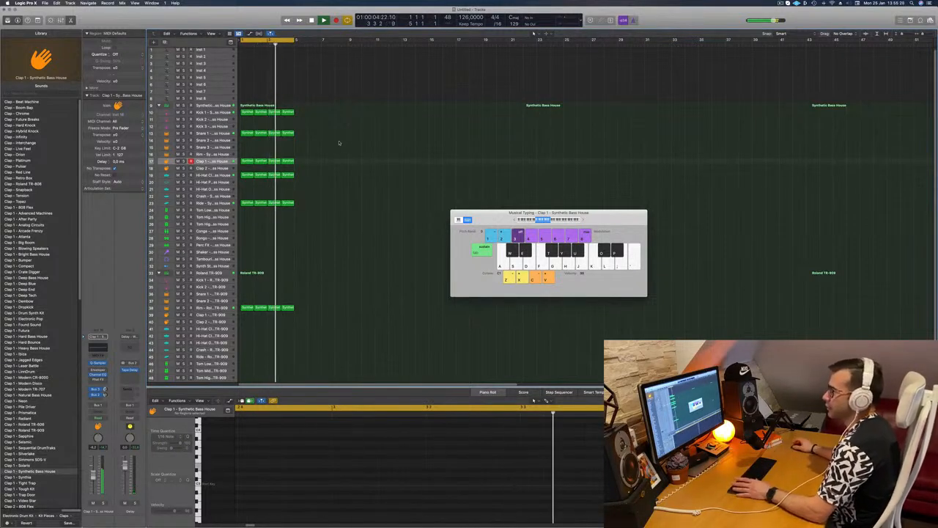
pyautogui.scroll(-2, 343, 143)
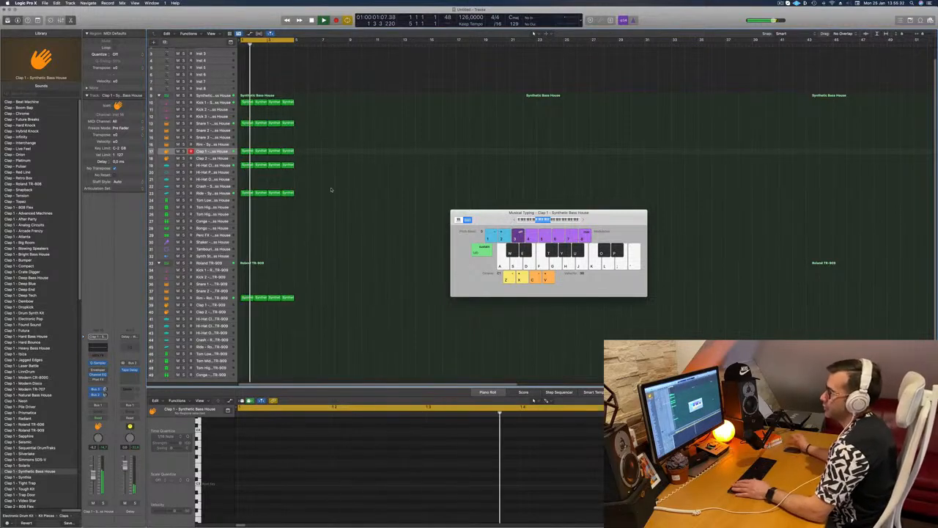
# Copy the first Ride region to the Tom High 1 track and keep only the notes on beat 3, beat 4 and its offbeat.
pyautogui.click(247, 193)
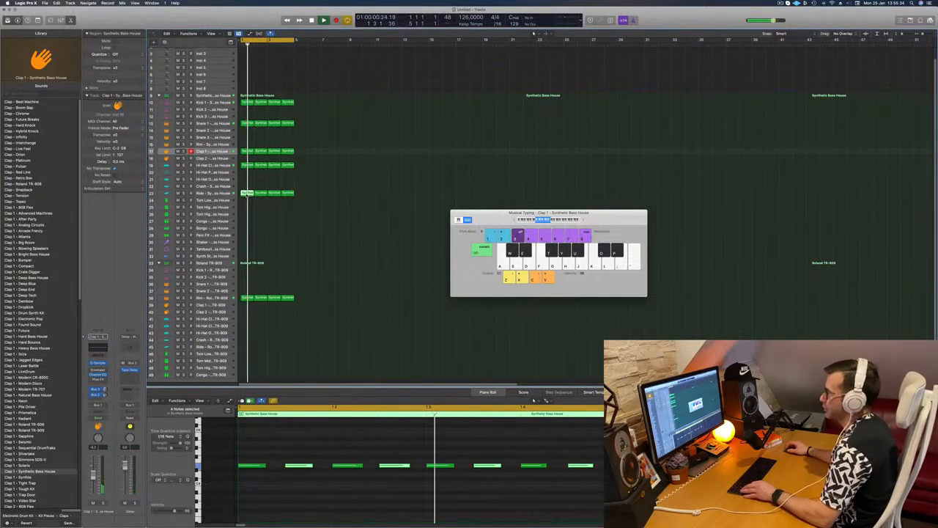
pyautogui.moveTo(247, 192); pyautogui.dragTo(246, 215)
pyautogui.press('space')
pyautogui.moveTo(254, 450); pyautogui.dragTo(410, 480)
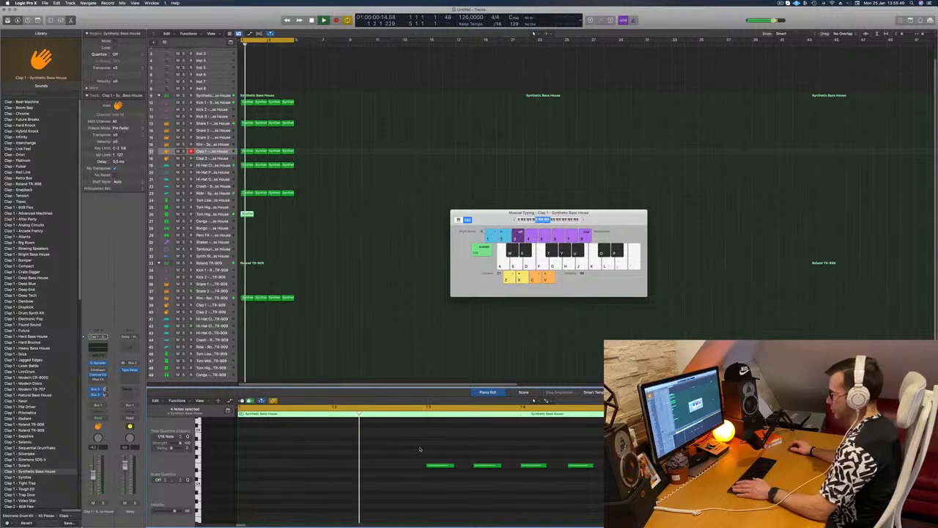
pyautogui.press('Delete')
pyautogui.moveTo(403, 438); pyautogui.dragTo(620, 494)
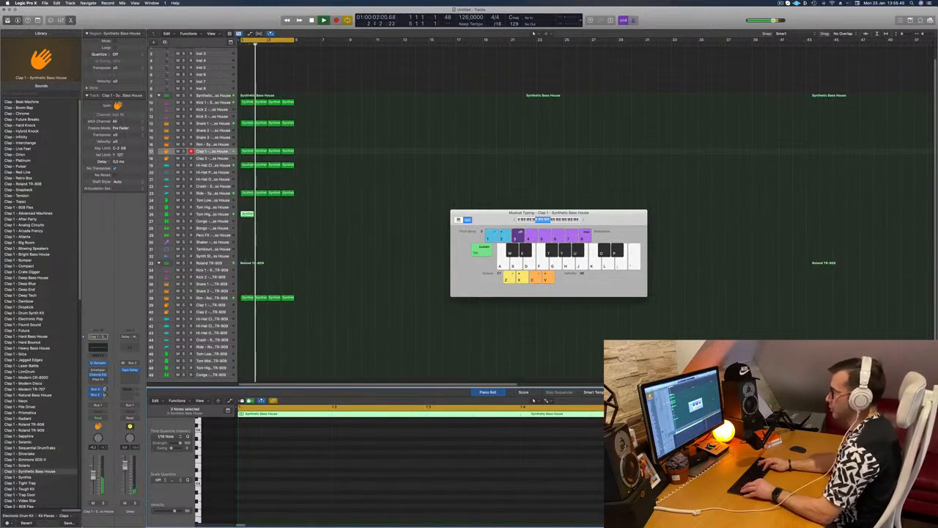
pyautogui.press('space')
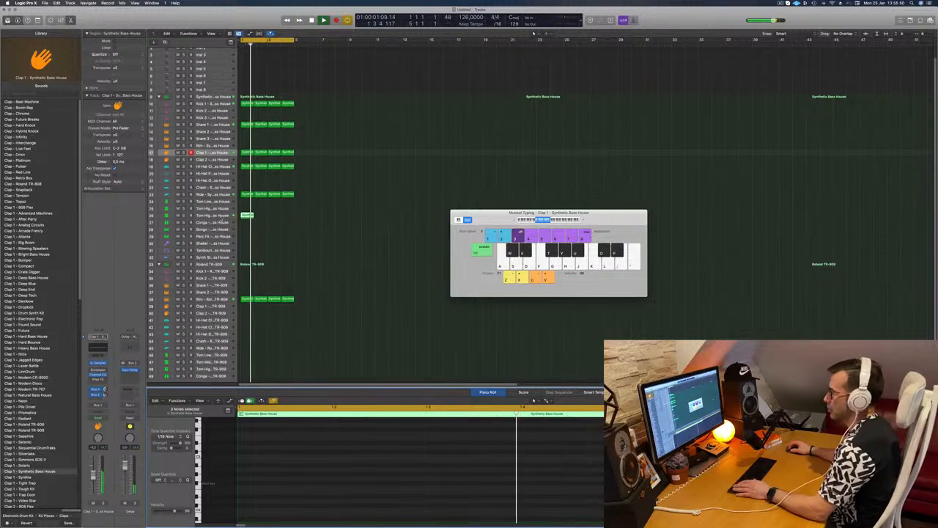
# Repeat the Tom High 1 region across four bars and copy the first one to the start of the Tom High 2 track.
pyautogui.click(248, 214)
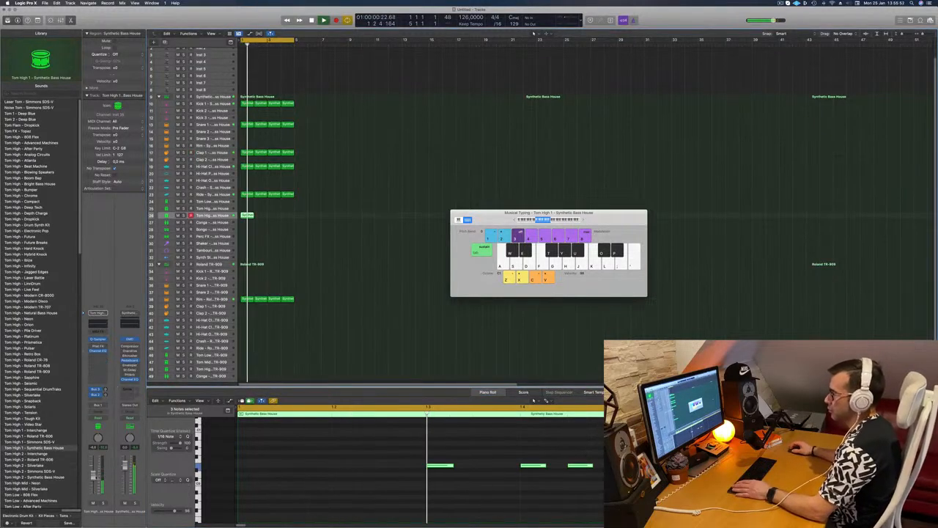
pyautogui.press('space')
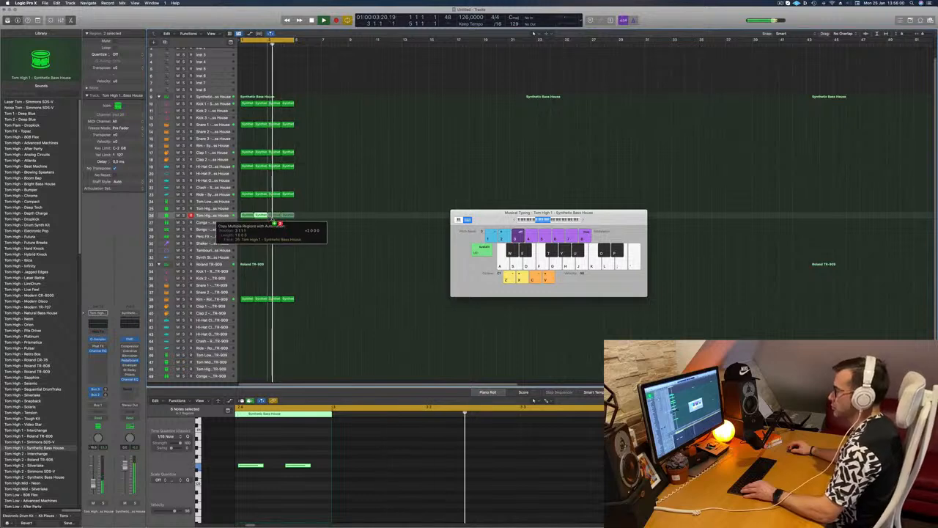
pyautogui.press('space')
pyautogui.click(247, 216)
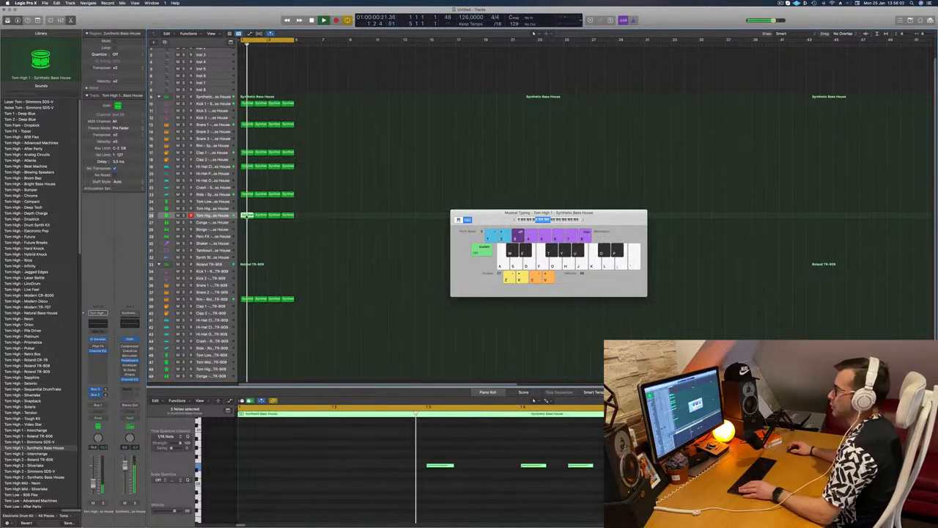
pyautogui.moveTo(247, 215); pyautogui.dragTo(248, 210)
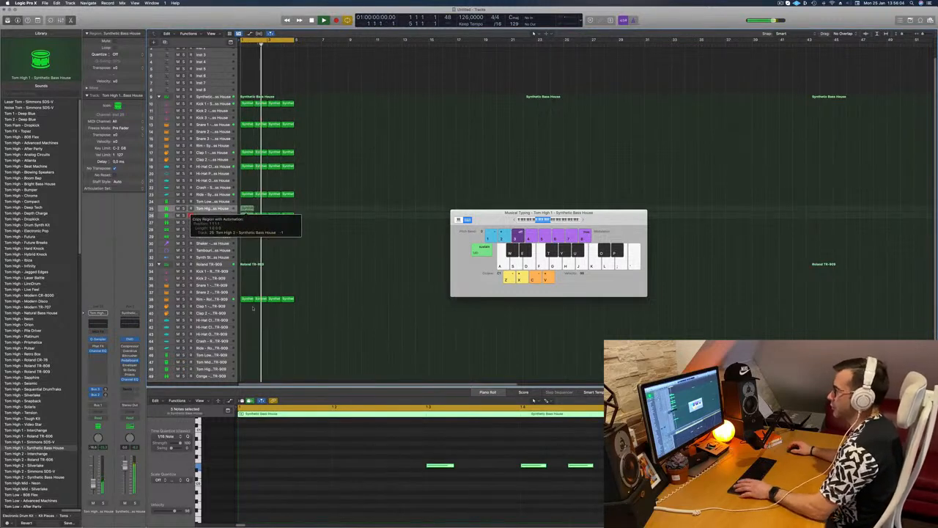
# Move the Tom High 2 region's notes to beat 1, beat 2 and its offbeat, and repeat the region across four bars.
pyautogui.press('space')
pyautogui.moveTo(366, 435); pyautogui.dragTo(603, 485)
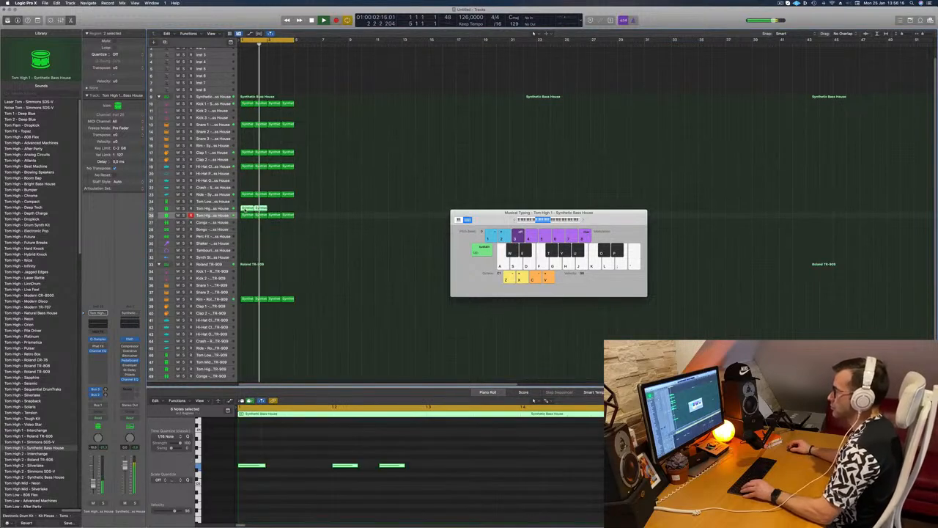
pyautogui.moveTo(269, 212); pyautogui.dragTo(282, 220)
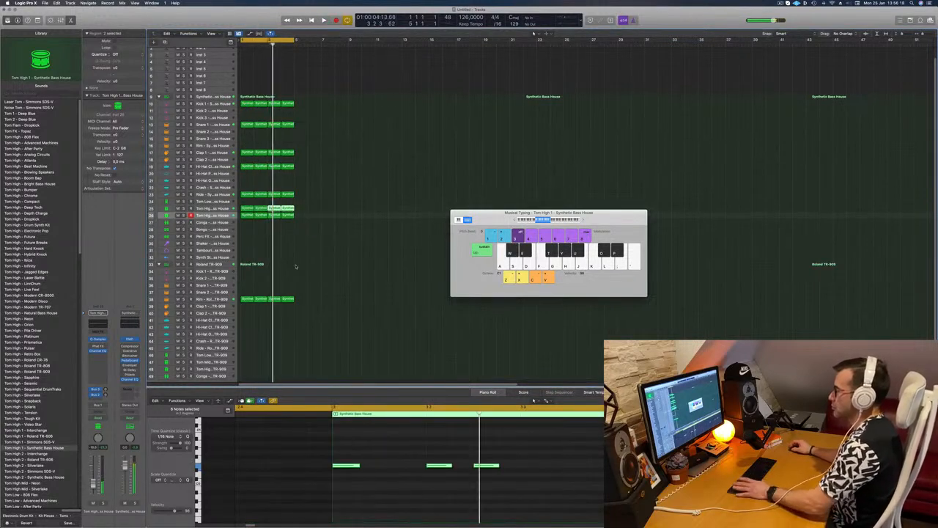
# Select the Inst 1 track and copy the first Tom High 2 region to its start.
pyautogui.scroll(2, 213, 183)
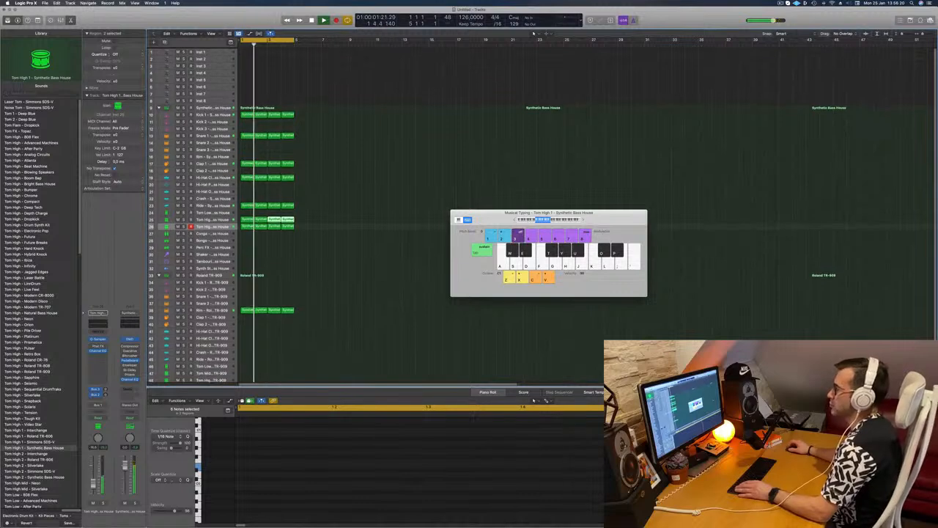
pyautogui.click(221, 52)
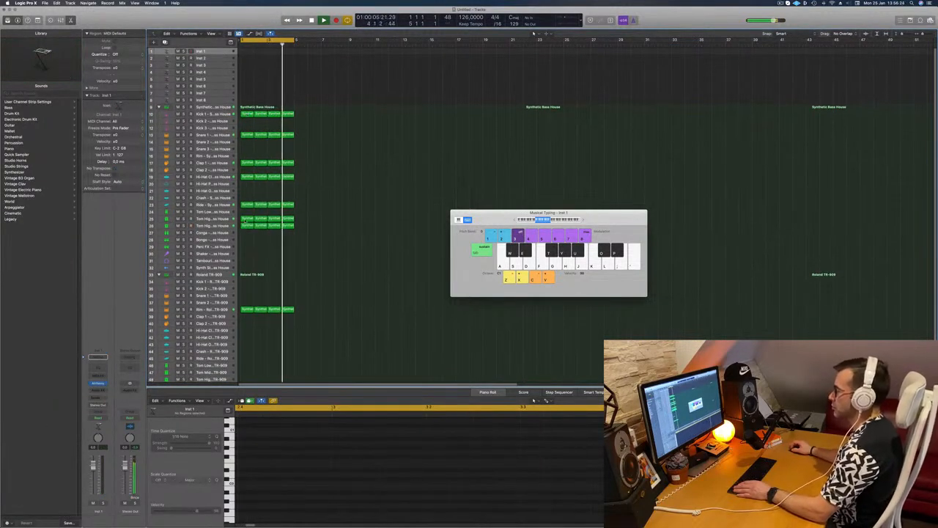
pyautogui.click(247, 218)
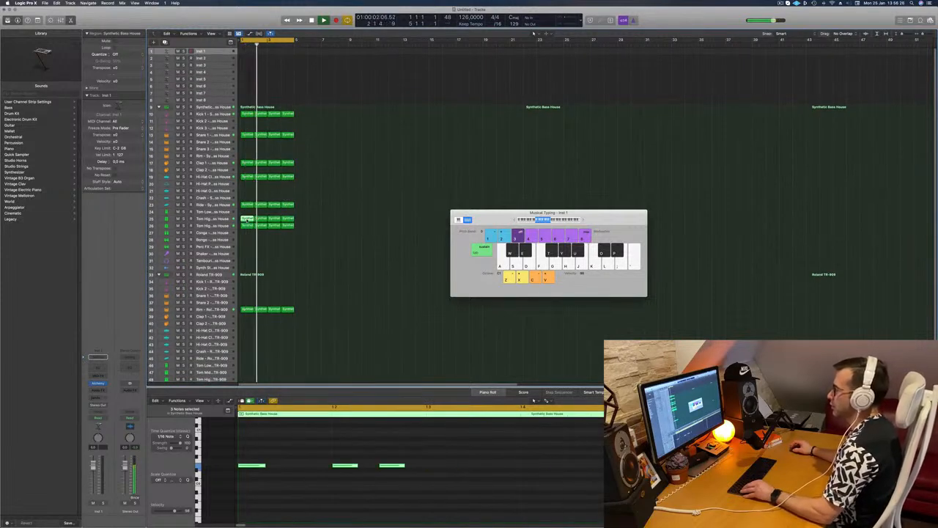
pyautogui.moveTo(247, 220); pyautogui.dragTo(247, 50)
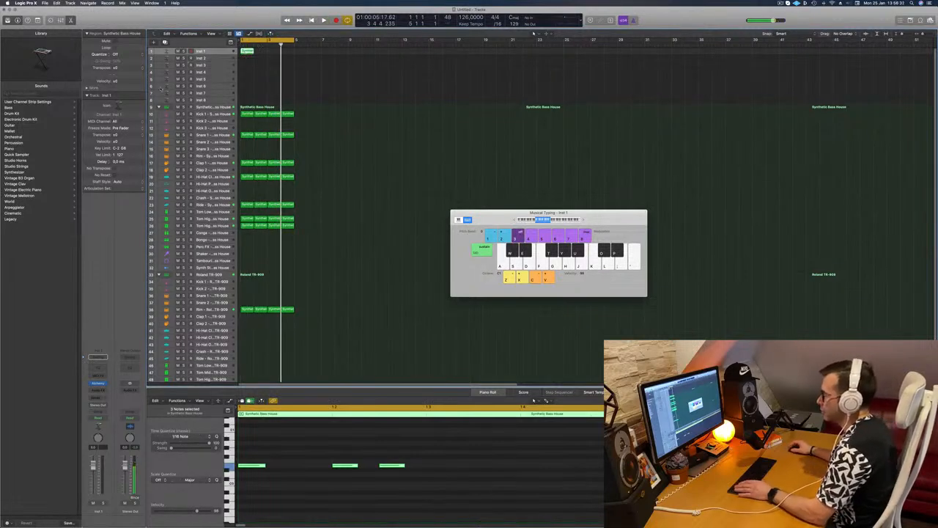
# Duplicate each of the three notes in the Inst 1 region one sixteenth later.
pyautogui.press('space')
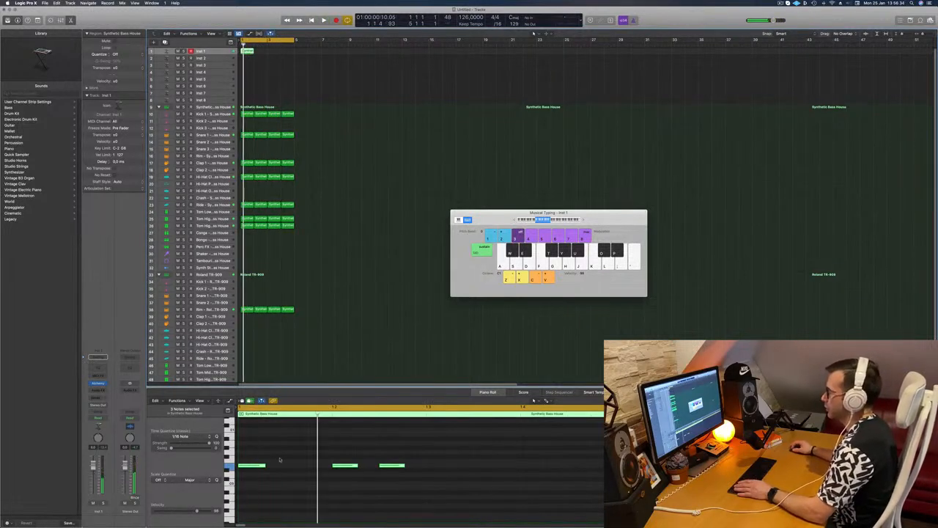
pyautogui.moveTo(277, 452)
pyautogui.mouseDown()
pyautogui.moveTo(246, 485)
pyautogui.moveTo(251, 467)
pyautogui.moveTo(274, 469)
pyautogui.mouseUp()
pyautogui.moveTo(340, 453); pyautogui.dragTo(362, 469)
pyautogui.press('space')
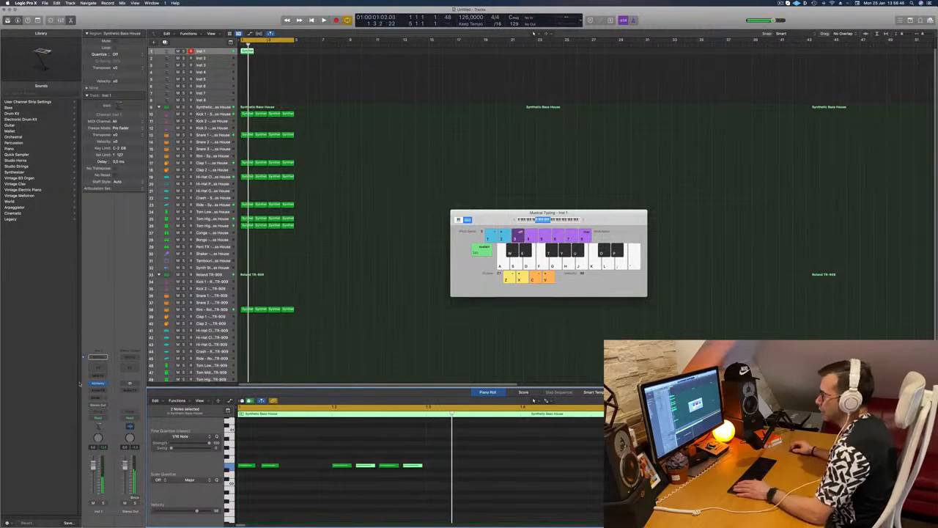
# Open the Inst 1 track's Alchemy synth and copy the six-note pattern to beats 3 and 4 of the region.
pyautogui.click(98, 382)
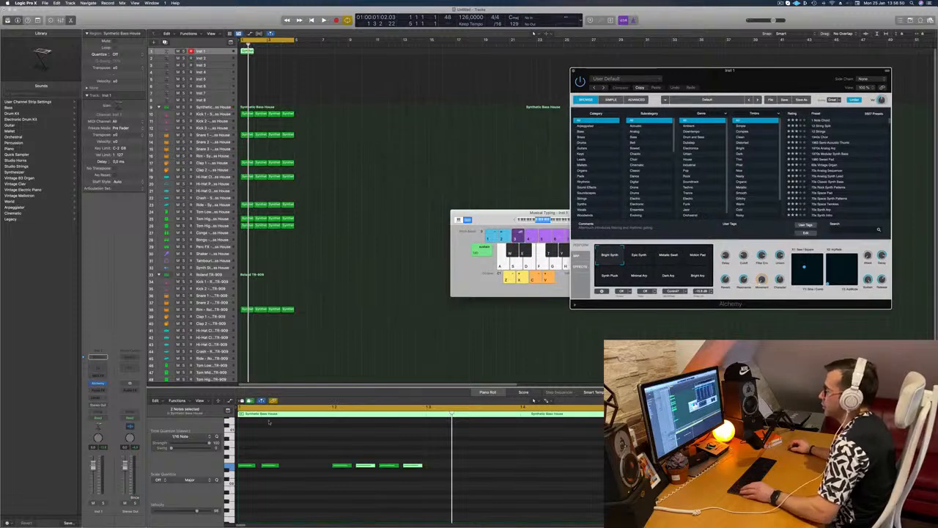
pyautogui.moveTo(437, 456)
pyautogui.mouseDown()
pyautogui.moveTo(244, 469)
pyautogui.moveTo(435, 466)
pyautogui.mouseUp()
pyautogui.moveTo(750, 89); pyautogui.dragTo(530, 104)
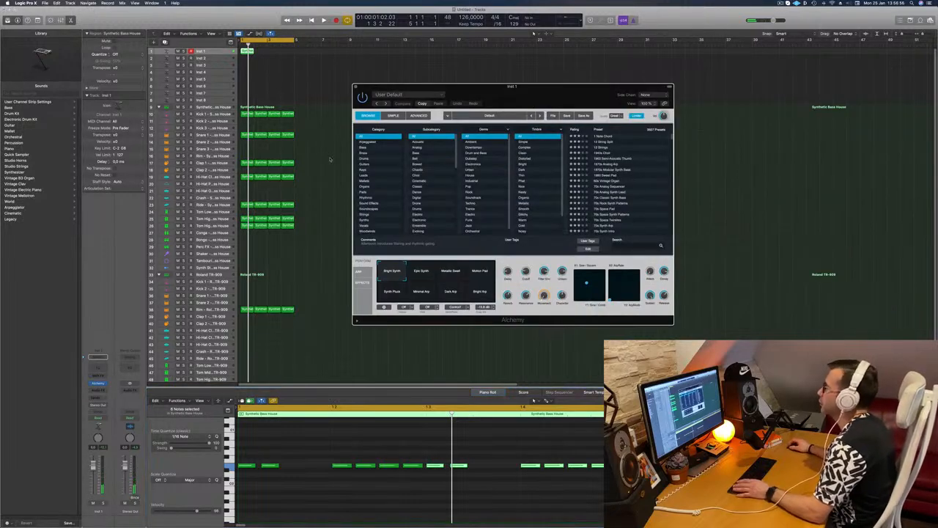
# Load the Deep Atmospheric preset from Alchemy's Bass category.
pyautogui.click(364, 148)
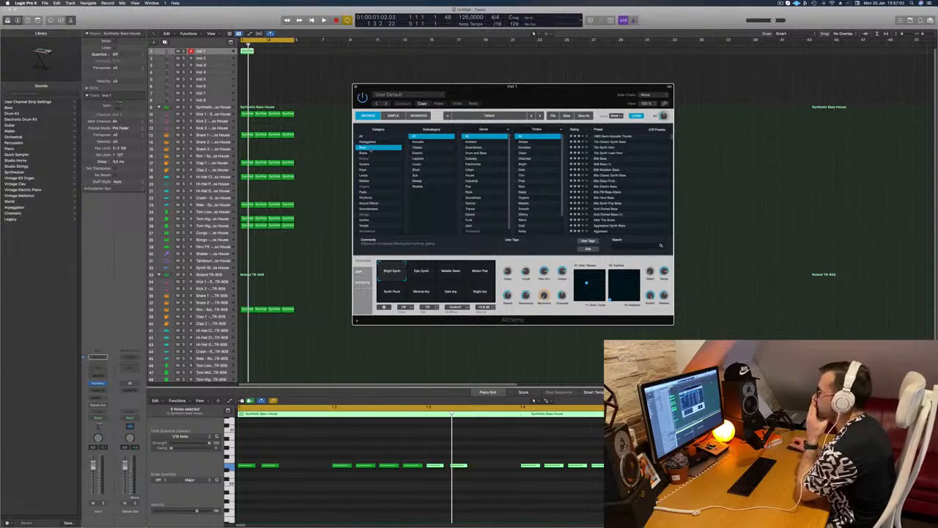
pyautogui.scroll(-10, 638, 197)
pyautogui.click(607, 192)
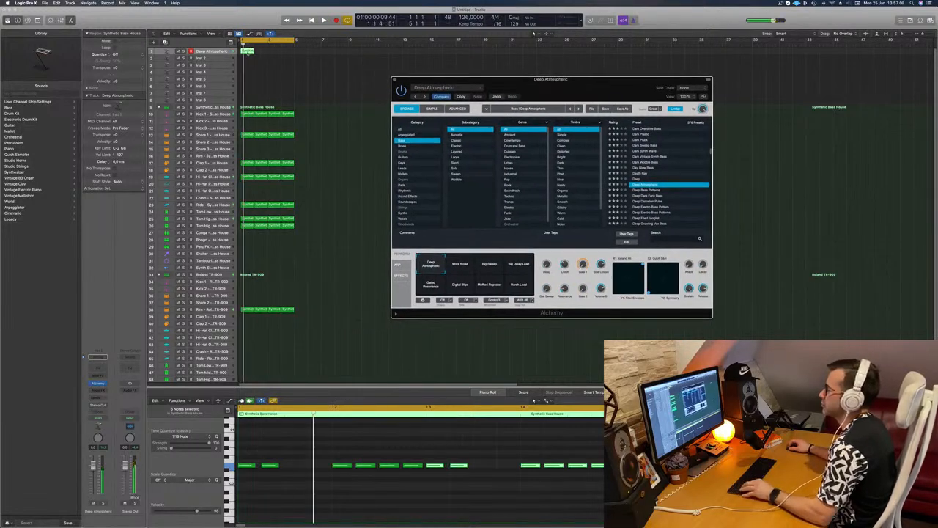
# Repeat the Deep Atmospheric track's region across four bars and play the loop.
pyautogui.moveTo(249, 52); pyautogui.dragTo(272, 55)
pyautogui.keyDown('shift'); pyautogui.click(249, 52); pyautogui.keyUp('shift')
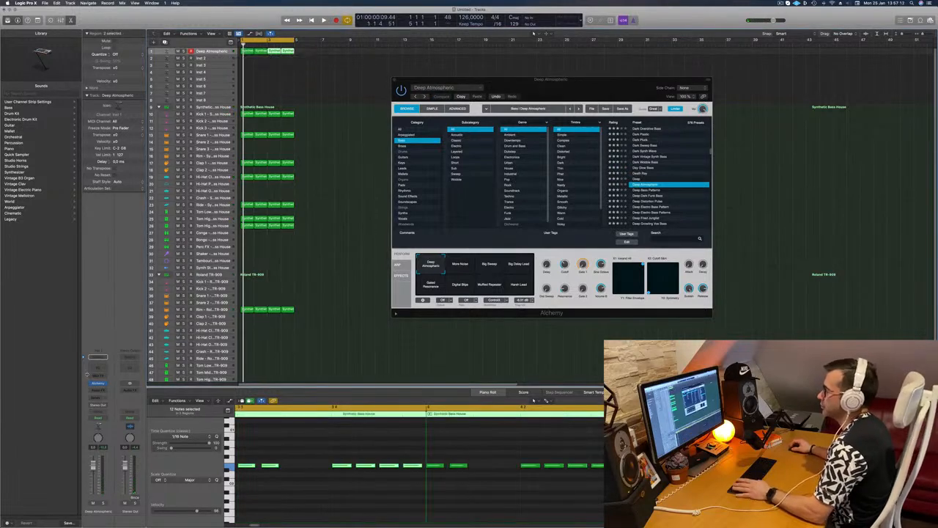
pyautogui.press('space')
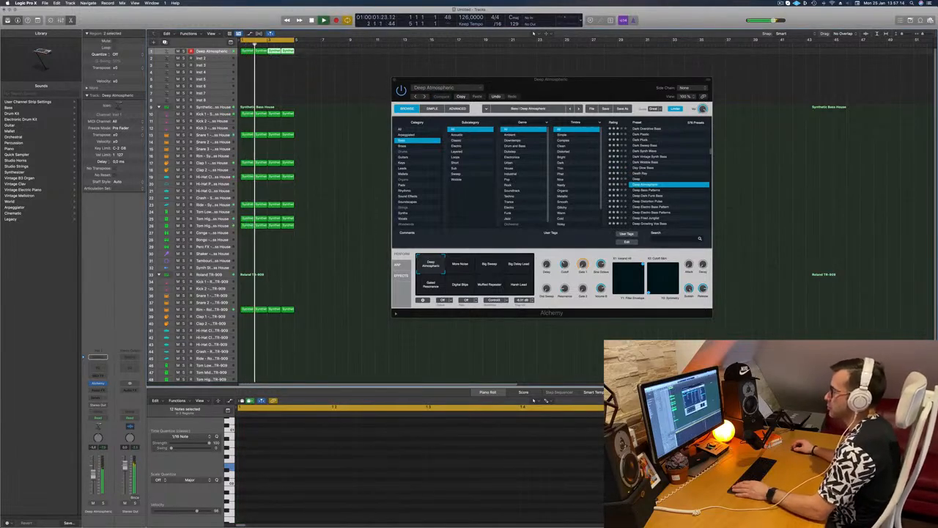
# Audition the preset's performance variations, including Big Sweep, Big Delay Lead, Gated Resonance, Muffled Repeater and Harsh Lead.
pyautogui.moveTo(607, 83); pyautogui.dragTo(504, 68)
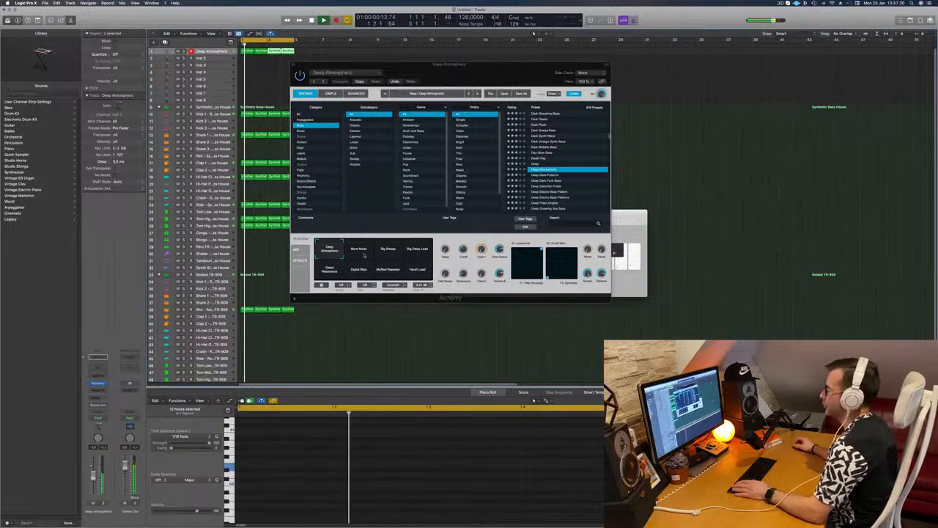
pyautogui.click(398, 252)
pyautogui.click(422, 252)
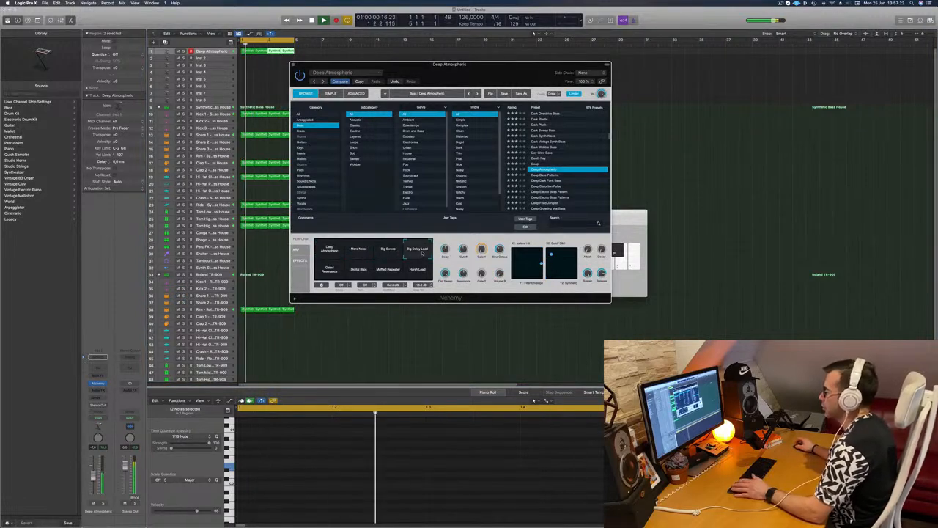
pyautogui.click(330, 273)
pyautogui.click(351, 276)
pyautogui.click(388, 271)
pyautogui.click(416, 271)
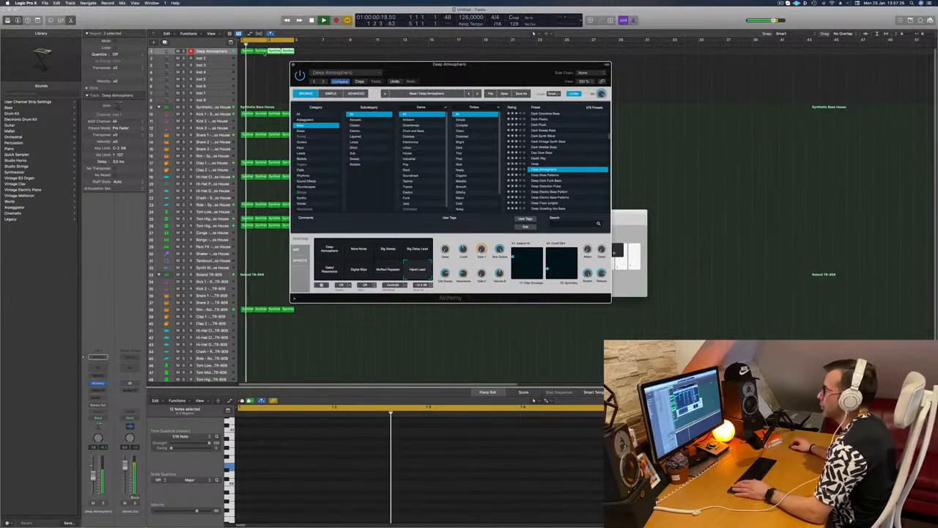
# Select all notes in the four Deep Atmospheric regions and shift them to a different pitch.
pyautogui.press('space')
pyautogui.moveTo(246, 55); pyautogui.dragTo(295, 51)
pyautogui.click(306, 456)
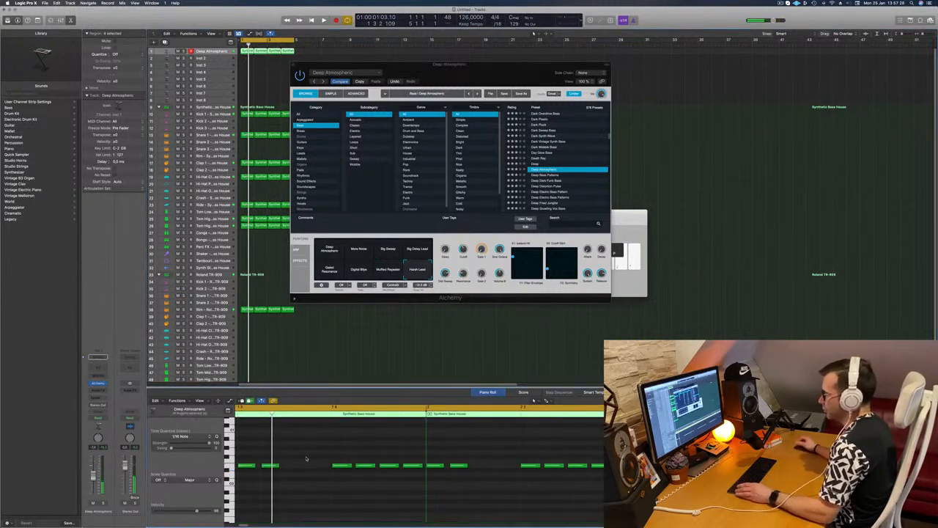
pyautogui.press('super+a')
pyautogui.press('Delete')
pyautogui.press('space')
# Return to the Deep Atmospheric variation in Alchemy and lower its Volume B control.
pyautogui.moveTo(482, 77); pyautogui.dragTo(672, 64)
pyautogui.click(395, 258)
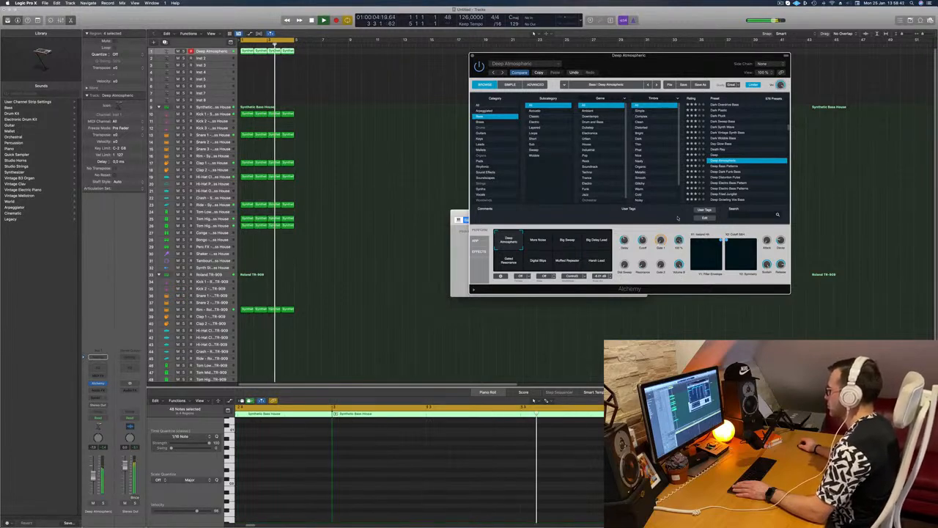
pyautogui.moveTo(679, 267); pyautogui.dragTo(685, 329)
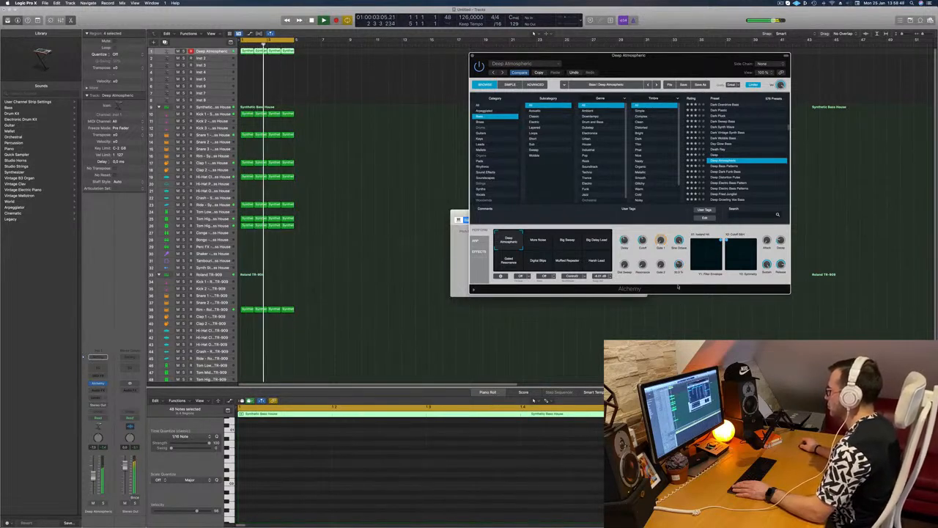
# Adjust Alchemy's Gate 1 control and replay the loop from the beginning.
pyautogui.moveTo(660, 240); pyautogui.dragTo(662, 242)
pyautogui.click(671, 50)
pyautogui.moveTo(671, 56); pyautogui.dragTo(600, 27)
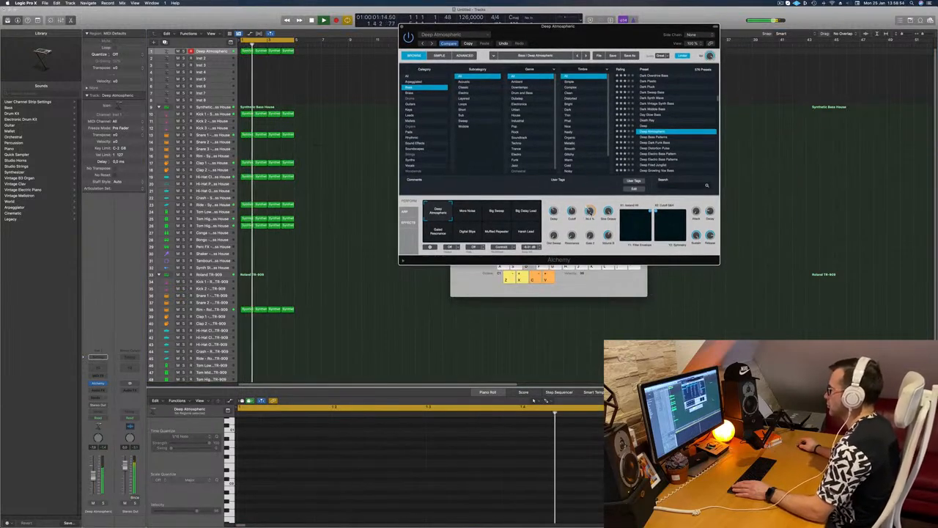
pyautogui.moveTo(591, 210)
pyautogui.mouseDown()
pyautogui.moveTo(593, 239)
pyautogui.moveTo(595, 220)
pyautogui.mouseUp()
pyautogui.press('Return')
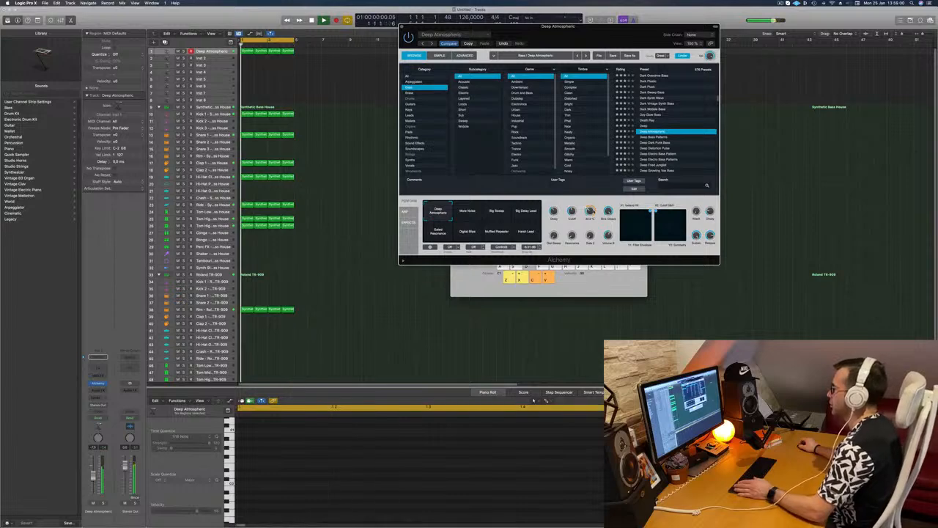
pyautogui.moveTo(643, 47); pyautogui.dragTo(706, 70)
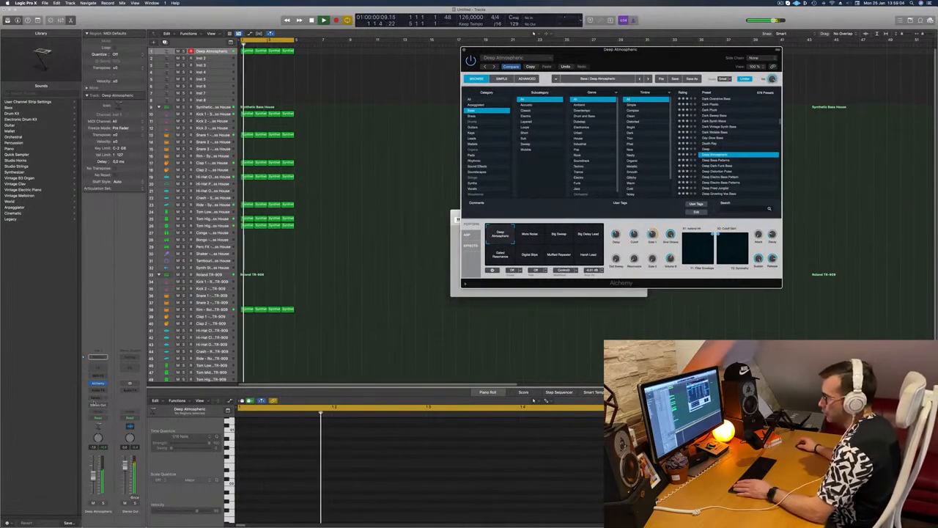
# Insert a stereo Compressor on the Deep Atmospheric bass track.
pyautogui.click(96, 390)
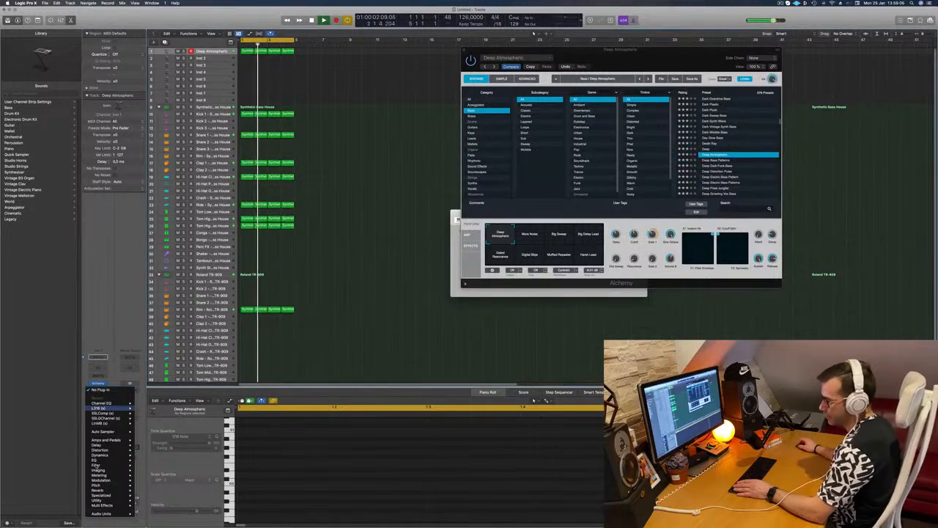
pyautogui.moveTo(103, 475)
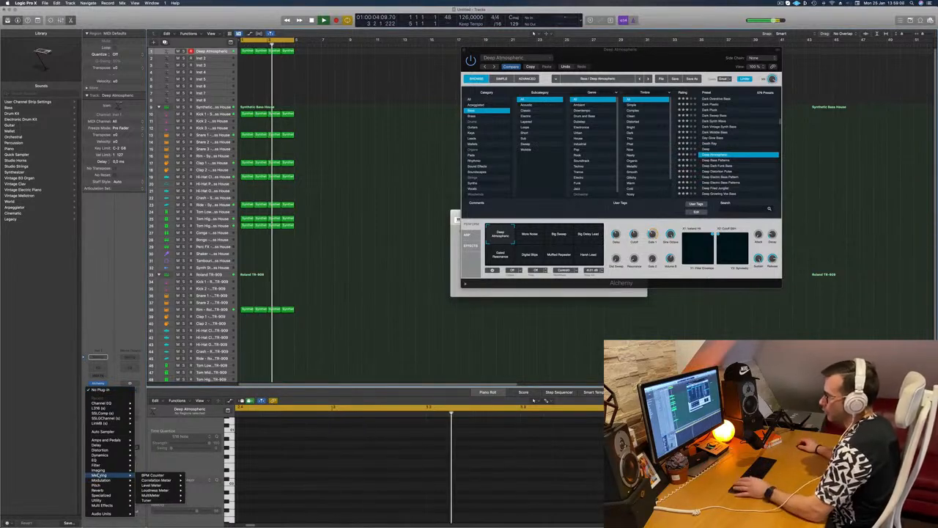
pyautogui.moveTo(102, 450)
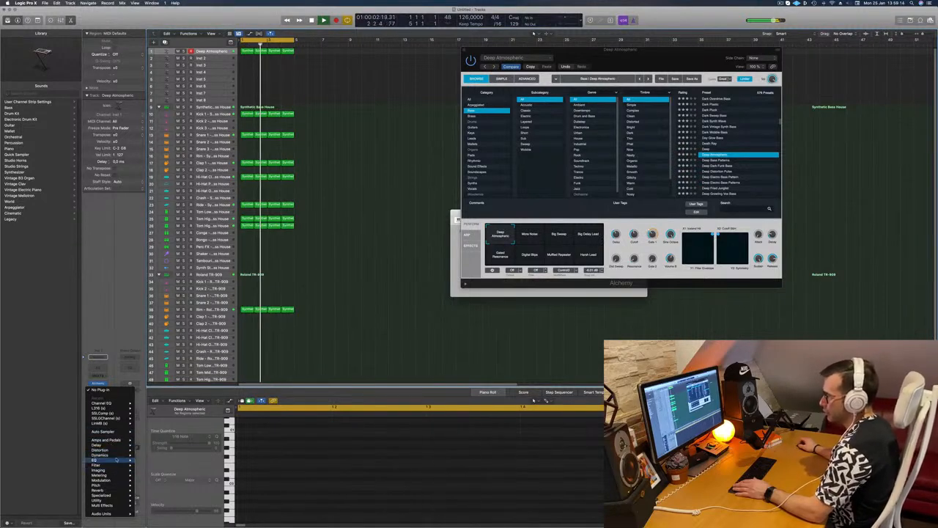
pyautogui.moveTo(161, 460)
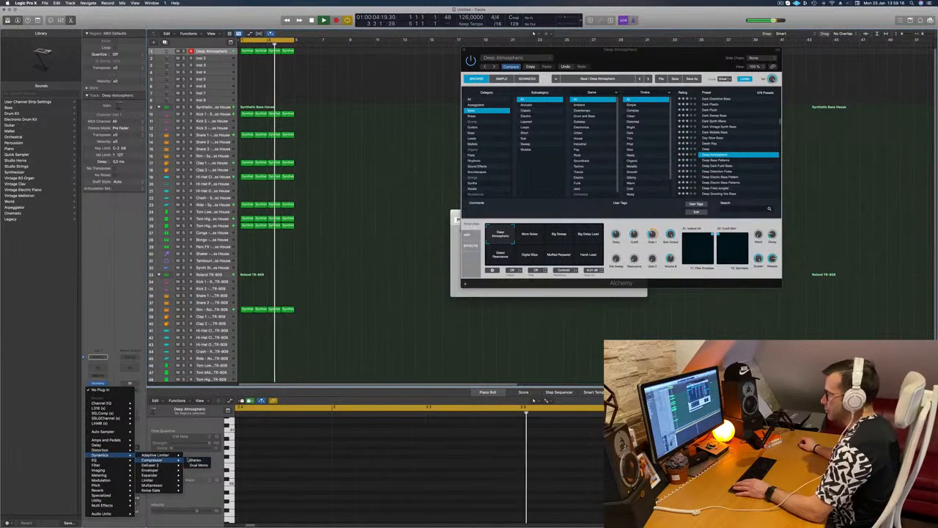
pyautogui.click(192, 460)
# Set the Compressor's side chain to the Kick 1 instrument of Synthetic Bass House and close the plug-in.
pyautogui.click(580, 90)
pyautogui.moveTo(578, 110)
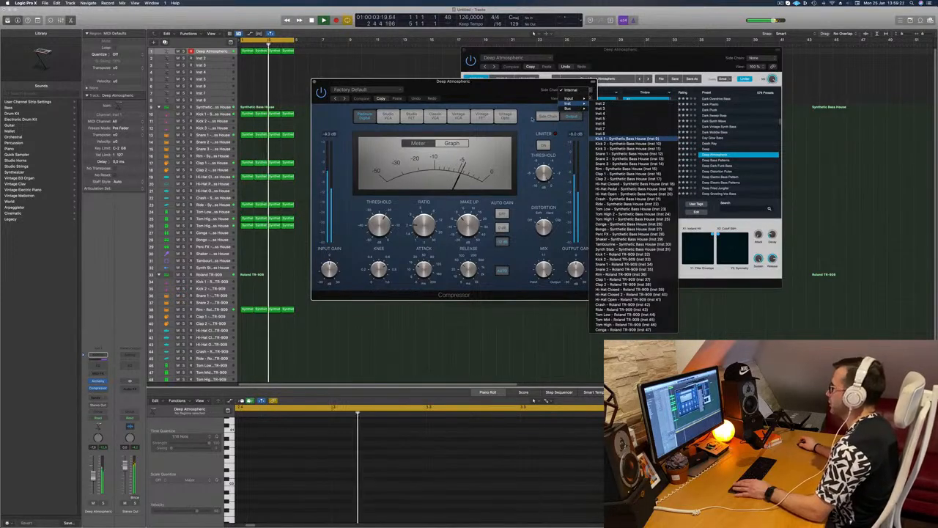
pyautogui.click(623, 138)
pyautogui.moveTo(454, 81); pyautogui.dragTo(472, 81)
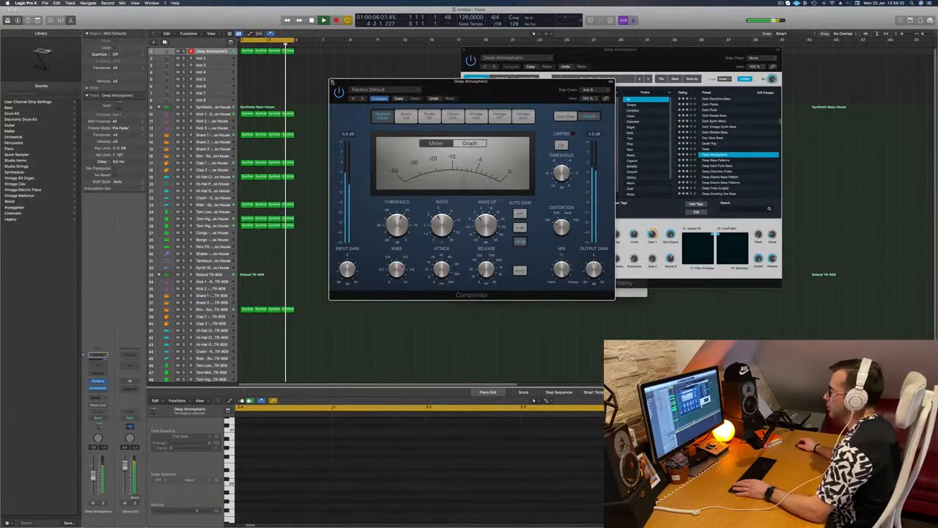
pyautogui.click(332, 81)
# Close Alchemy, repeat all regions three times and extend the cycle range to bar 17.
pyautogui.moveTo(570, 51); pyautogui.dragTo(715, 80)
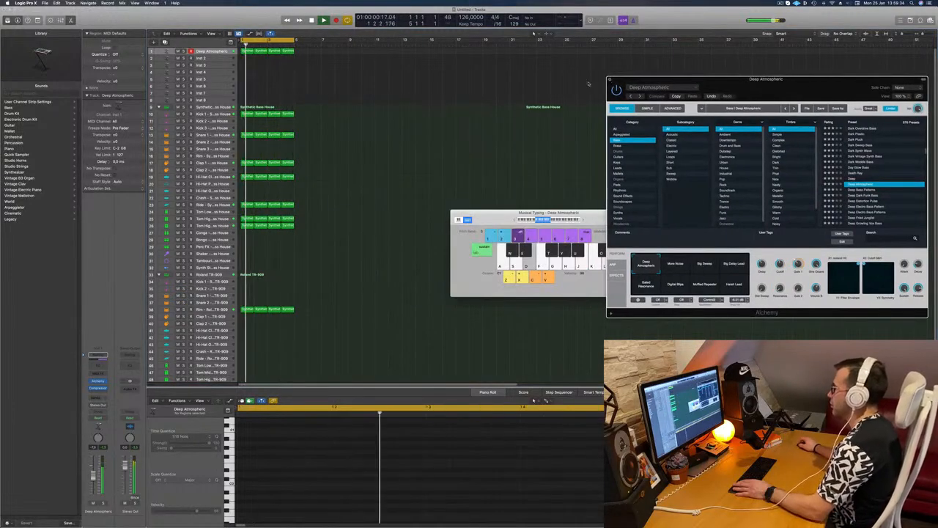
pyautogui.click(610, 79)
pyautogui.press('super+a')
pyautogui.press('super+r')
pyautogui.press('super+r')
pyautogui.press('super+r')
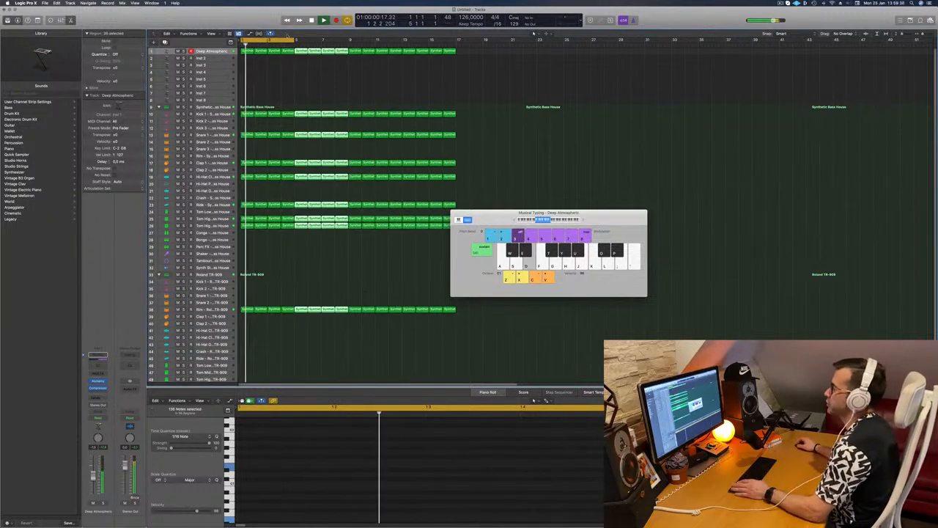
pyautogui.moveTo(296, 39); pyautogui.dragTo(455, 39)
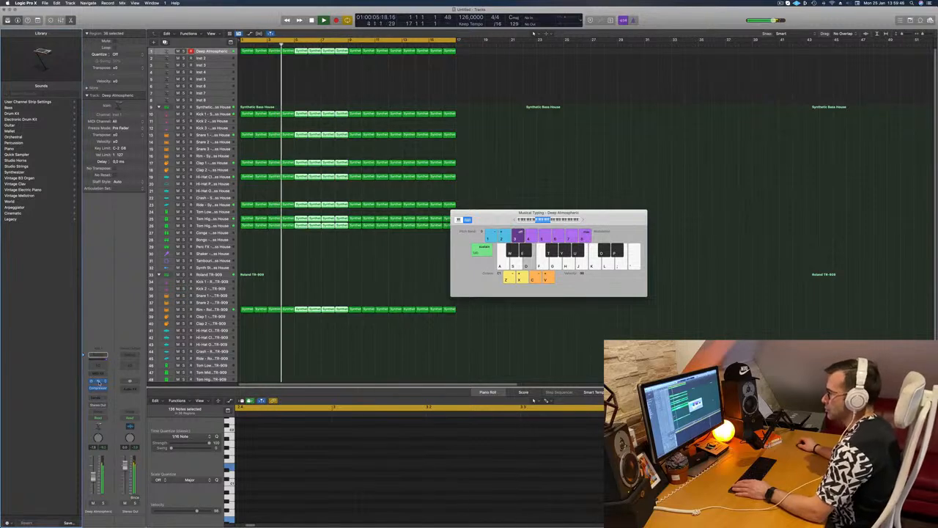
# Reopen the bass track's Alchemy and adjust its Cutoff while the arrangement plays from the beginning.
pyautogui.click(99, 382)
pyautogui.press('Return')
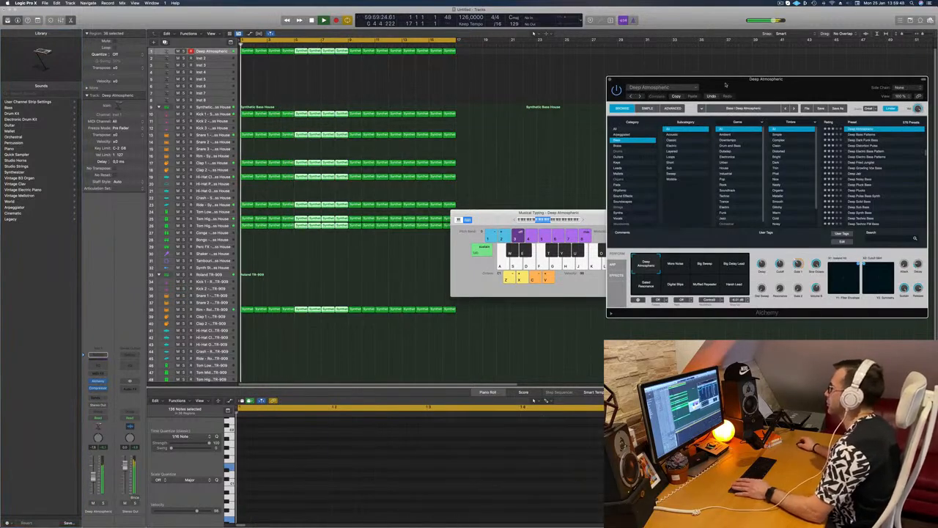
pyautogui.moveTo(718, 88); pyautogui.dragTo(604, 78)
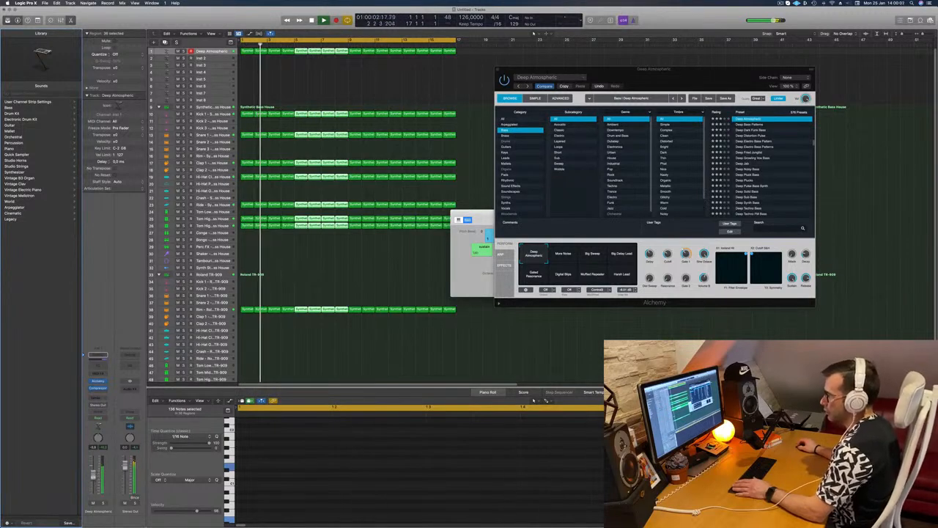
pyautogui.moveTo(616, 79); pyautogui.dragTo(428, 112)
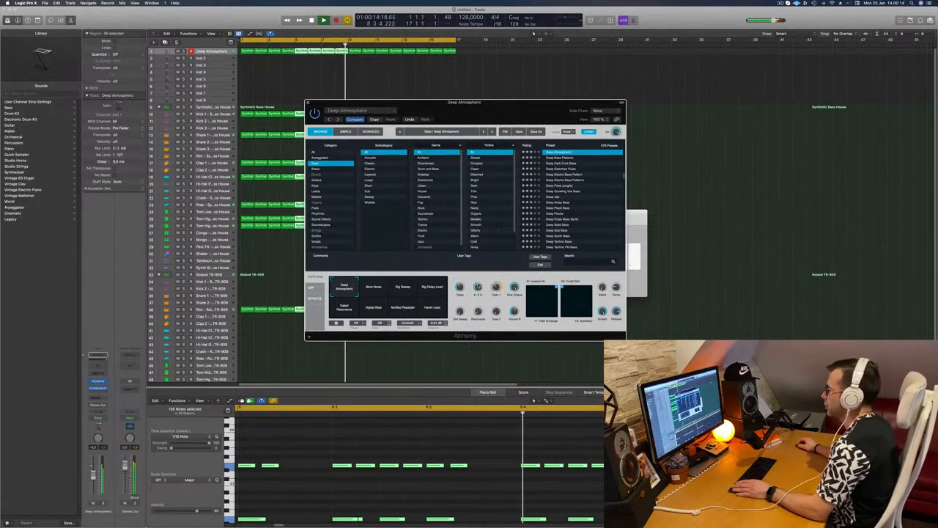
pyautogui.moveTo(494, 109); pyautogui.dragTo(686, 97)
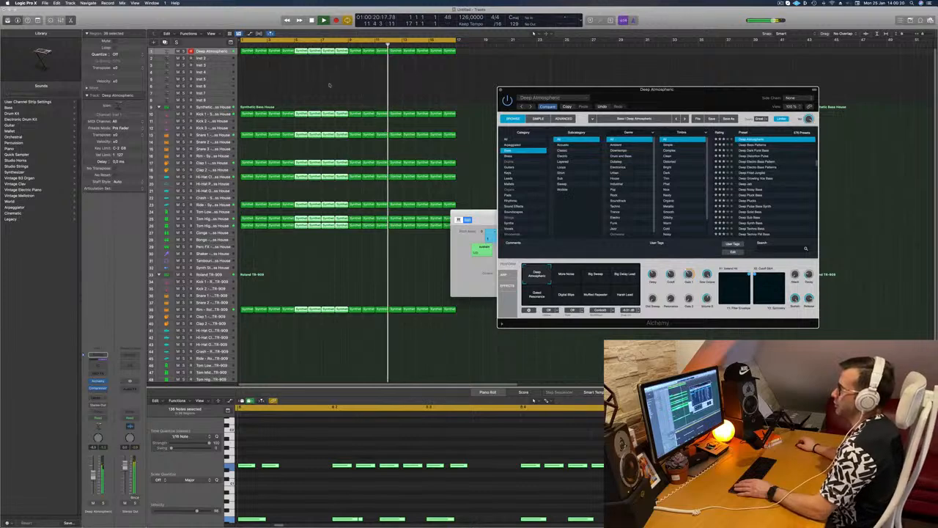
# Select the Inst 2 track and enlarge its height while playback restarts from the beginning.
pyautogui.click(370, 90)
pyautogui.press('Return')
pyautogui.click(215, 60)
pyautogui.press('Return')
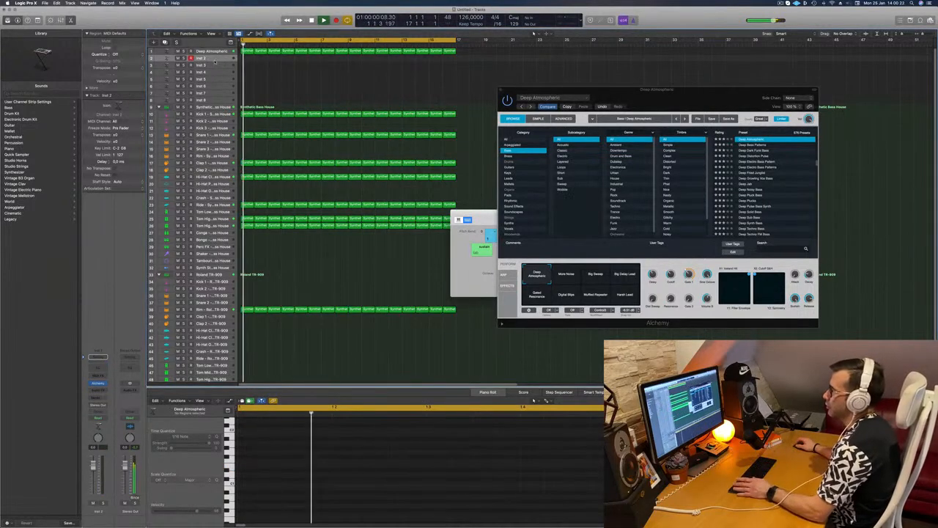
pyautogui.moveTo(215, 61); pyautogui.dragTo(215, 100)
pyautogui.press('Return')
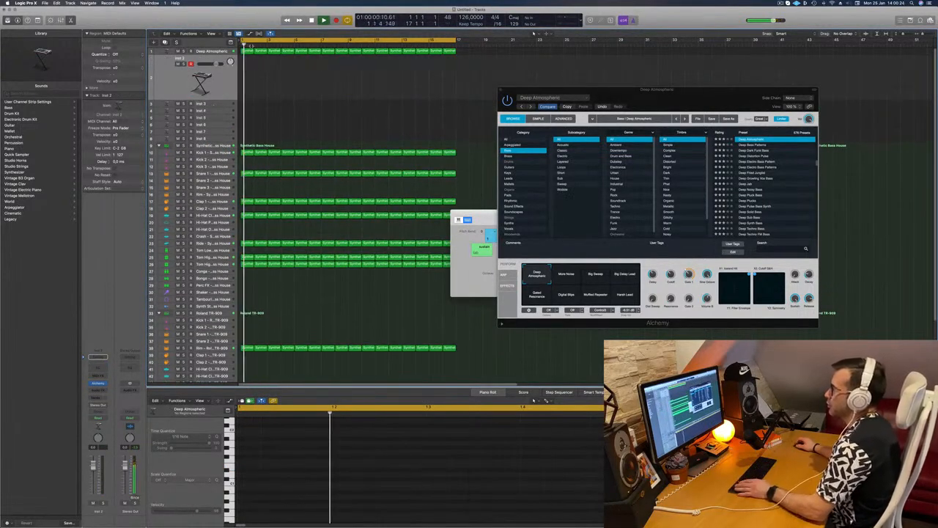
# Copy the first Deep Atmospheric region to the Inst 2 track and delete all its notes except the first.
pyautogui.click(248, 51)
pyautogui.press('Return')
pyautogui.press('space')
pyautogui.moveTo(248, 51); pyautogui.dragTo(248, 72)
pyautogui.click(283, 461)
pyautogui.moveTo(258, 451); pyautogui.dragTo(505, 480)
pyautogui.press('Return')
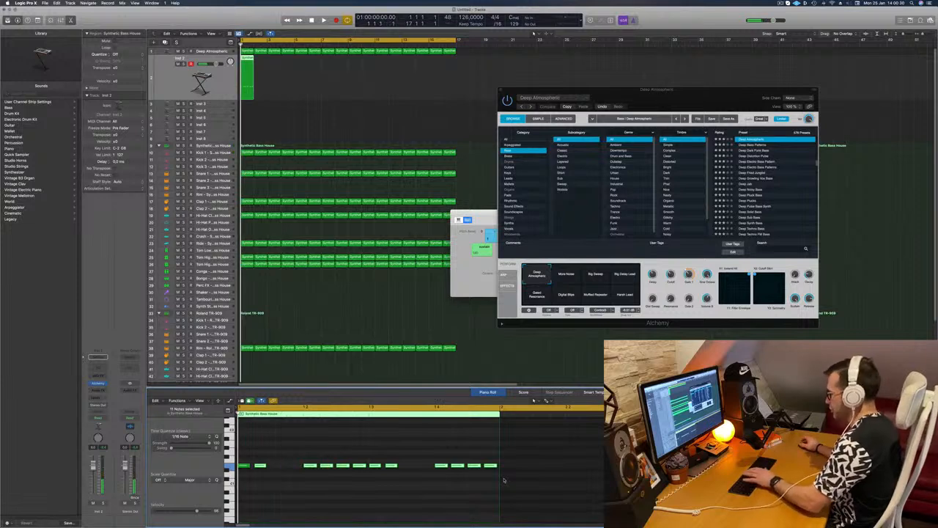
pyautogui.press('Delete')
pyautogui.press('space')
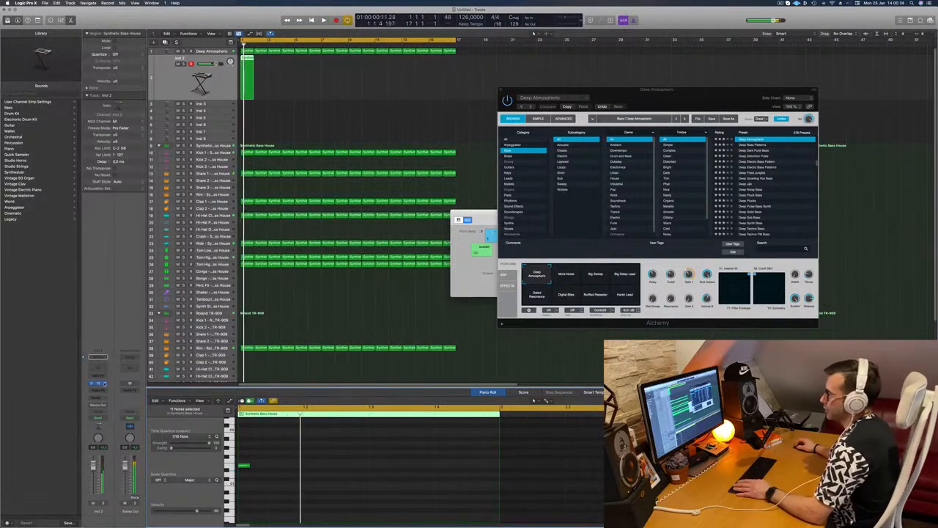
# Open Alchemy on Inst 2, sort presets by rating, load Perfect Pad 01 and play its Bold variation.
pyautogui.click(106, 383)
pyautogui.click(98, 383)
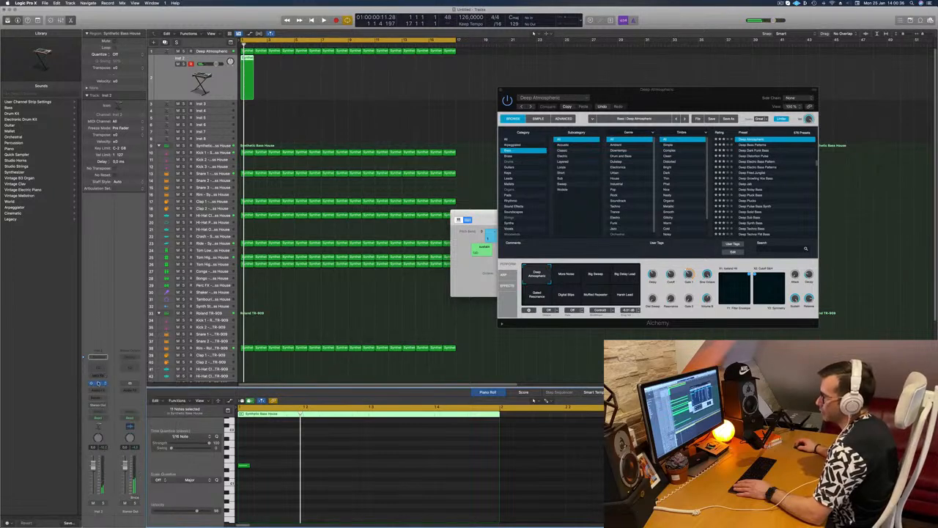
pyautogui.click(98, 383)
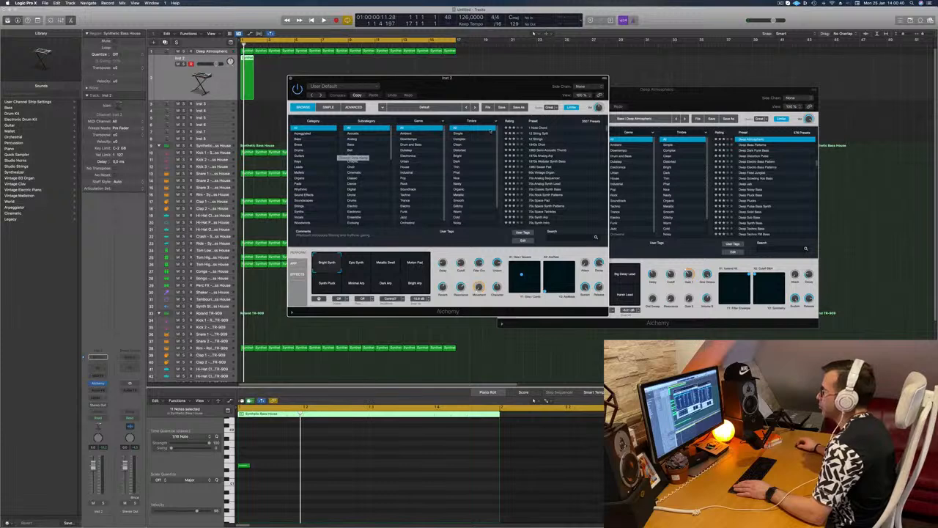
pyautogui.click(511, 121)
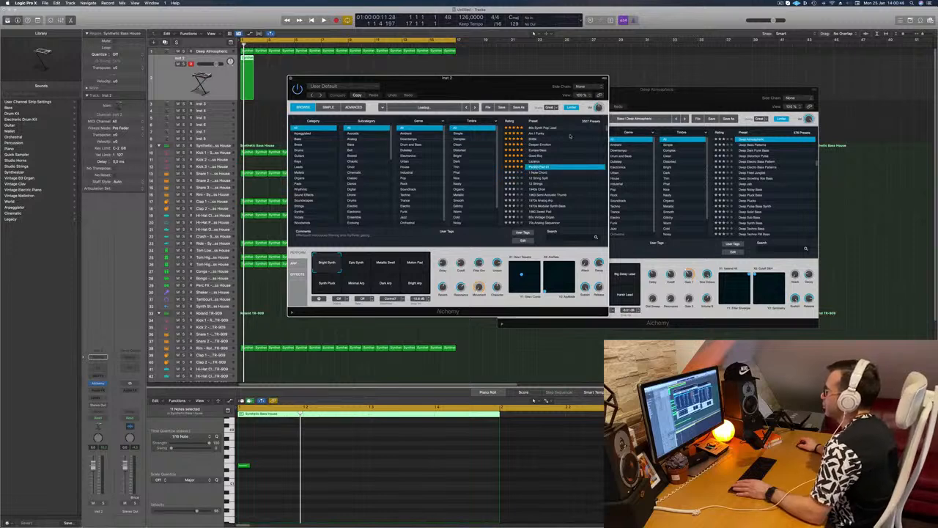
pyautogui.click(414, 262)
pyautogui.press('space')
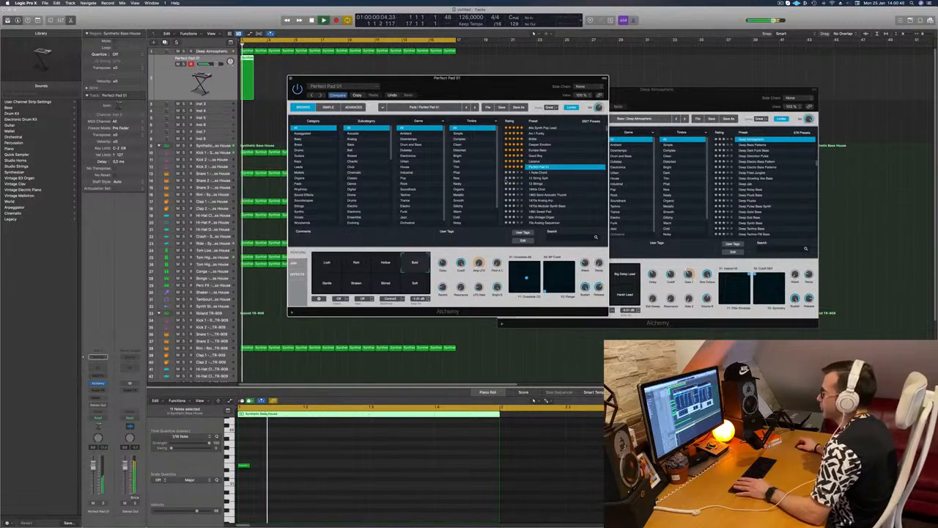
# Copy the one-note Perfect Pad 01 region repeatedly until it fills the track up to bar 17.
pyautogui.moveTo(488, 85); pyautogui.dragTo(780, 52)
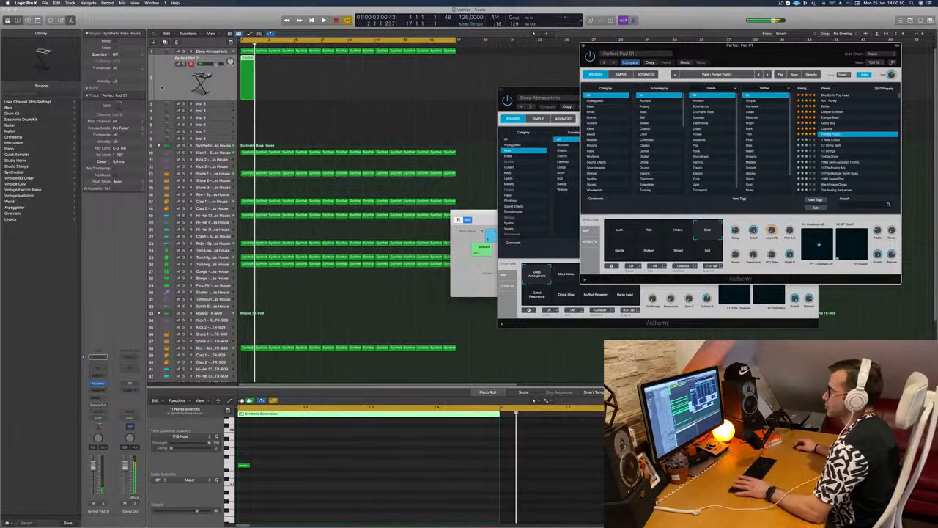
pyautogui.click(302, 99)
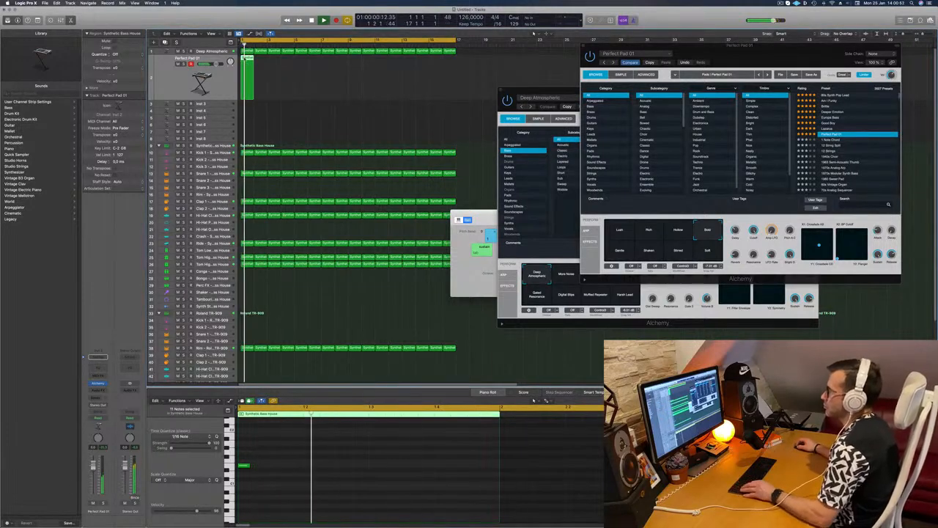
pyautogui.moveTo(246, 64); pyautogui.dragTo(304, 64)
pyautogui.moveTo(389, 76); pyautogui.dragTo(356, 69)
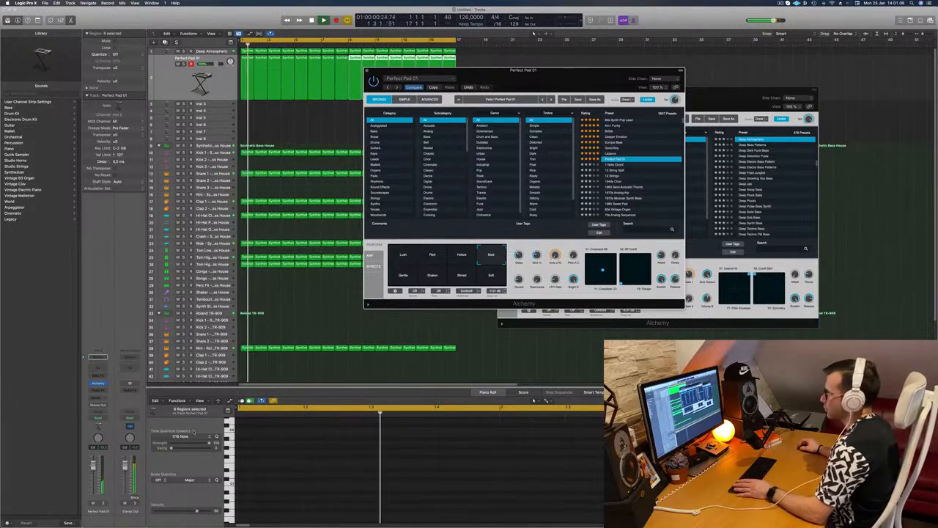
# Raise the Perfect Pad 01 track's volume slightly and close its Alchemy window.
pyautogui.moveTo(93, 465); pyautogui.dragTo(93, 463)
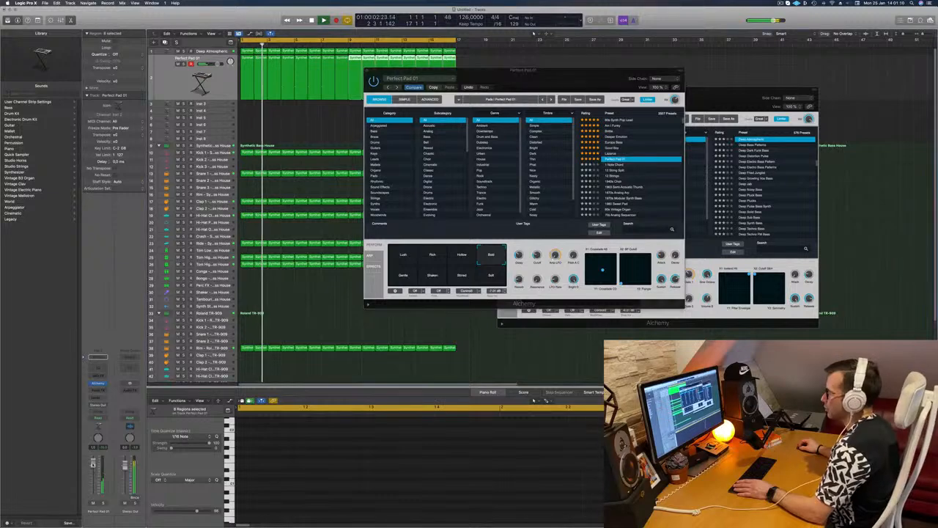
pyautogui.moveTo(384, 72); pyautogui.dragTo(273, 78)
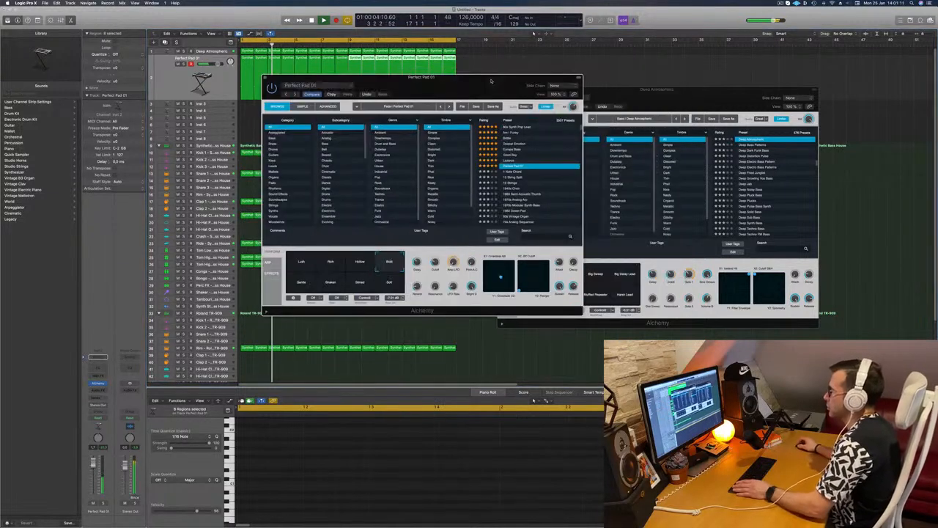
pyautogui.click(264, 77)
# Solo the Perfect Pad 01 track to hear it alone, and turn the solo off again.
pyautogui.click(181, 68)
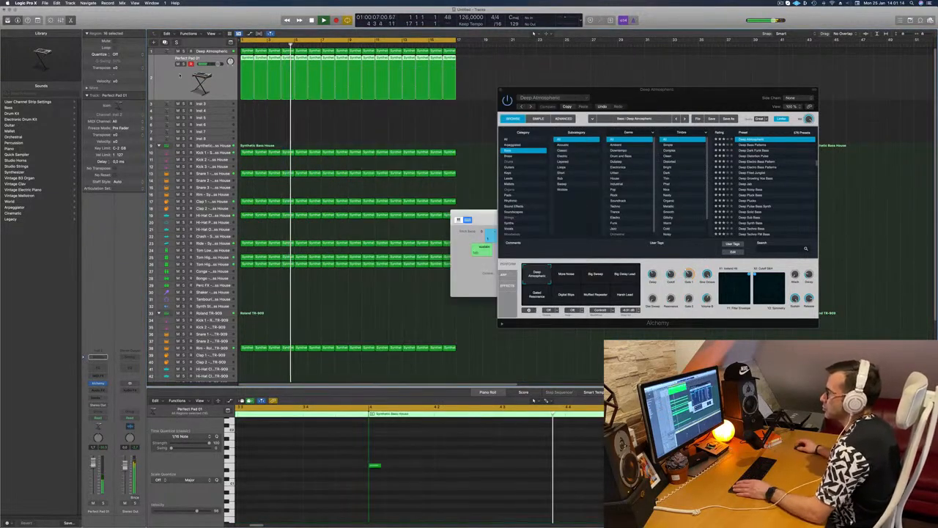
pyautogui.press('space')
pyautogui.click(184, 64)
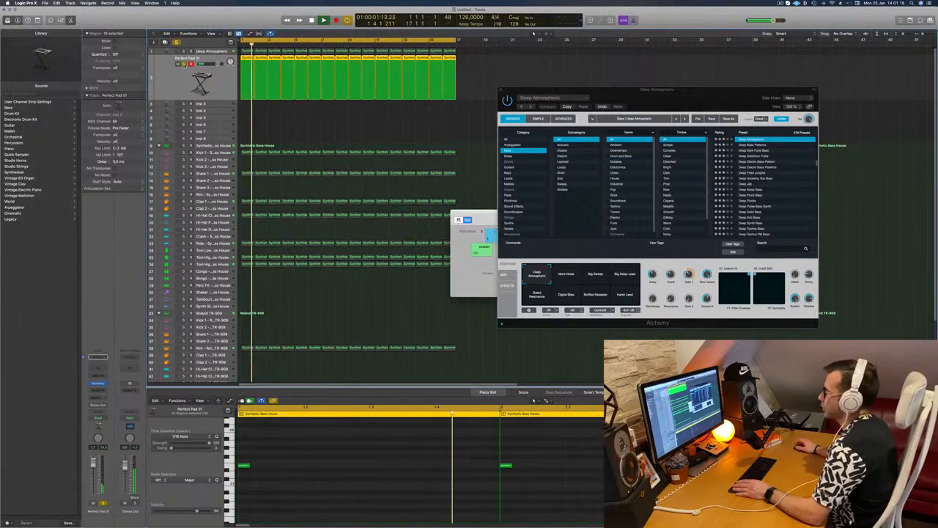
pyautogui.click(183, 64)
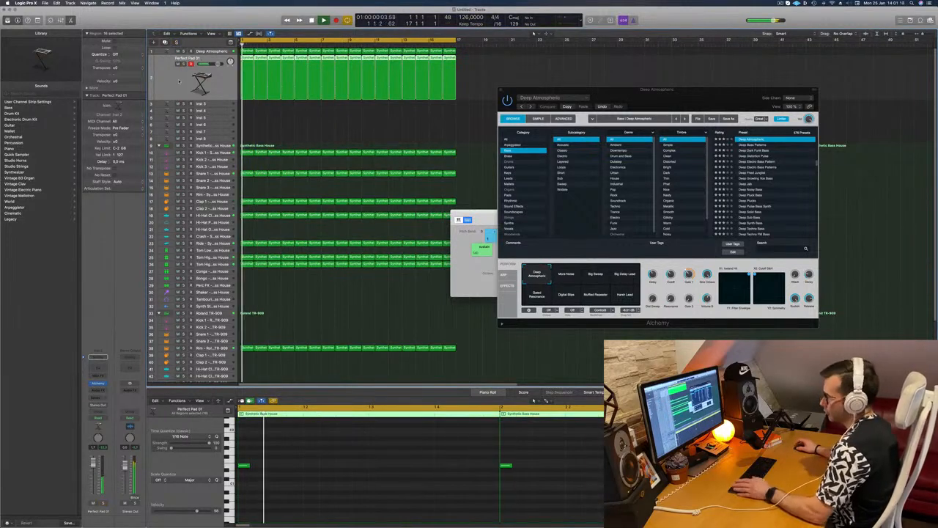
# Show the mixer and copy the Deep Atmospheric channel's Compressor to the Perfect Pad 01 channel.
pyautogui.click(357, 300)
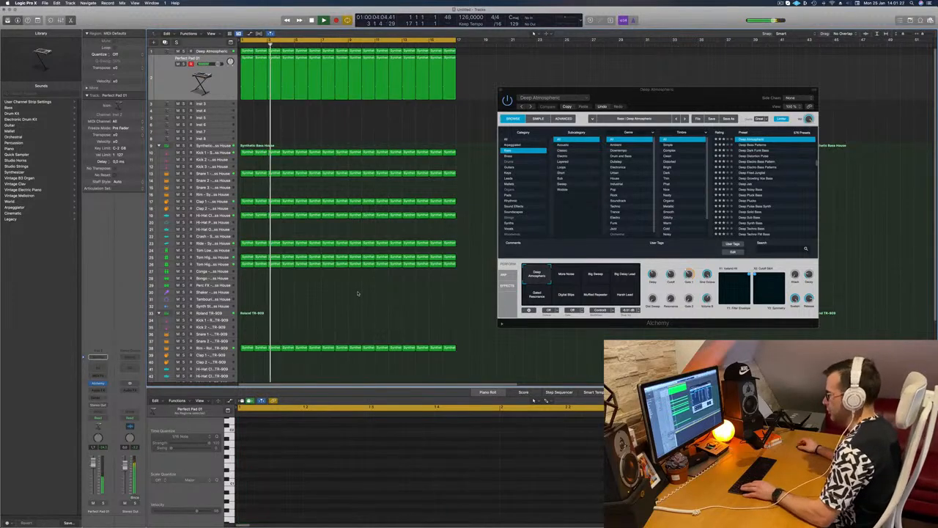
pyautogui.press('x')
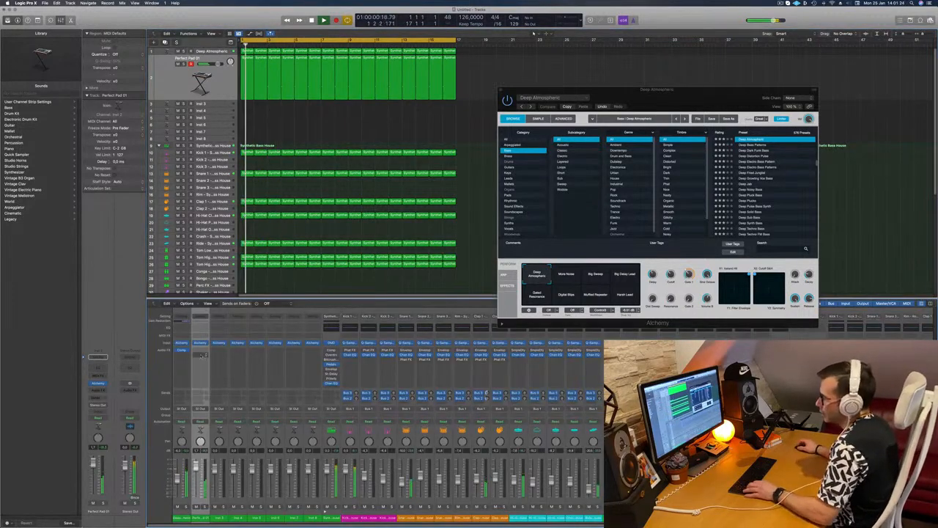
pyautogui.moveTo(182, 350); pyautogui.dragTo(198, 353)
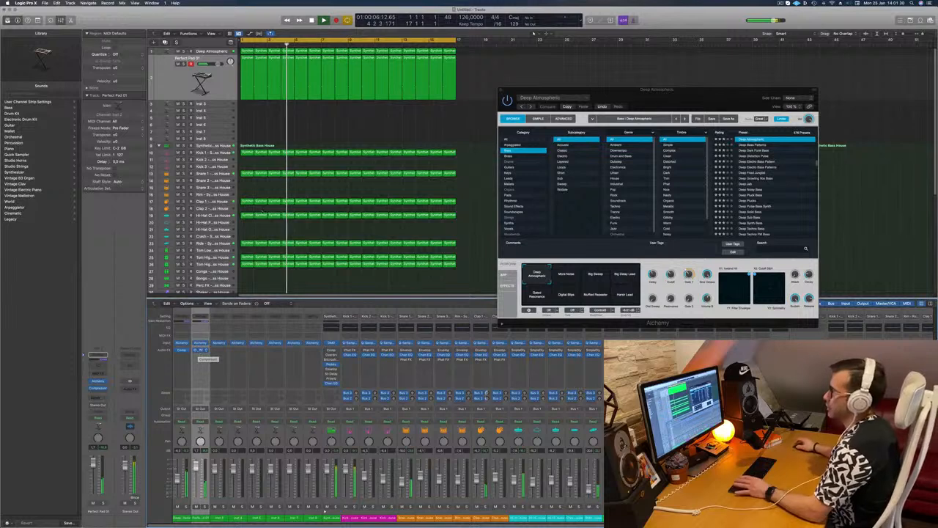
# Select the Perfect Pad 01 track and add a bus send to its channel strip.
pyautogui.click(165, 80)
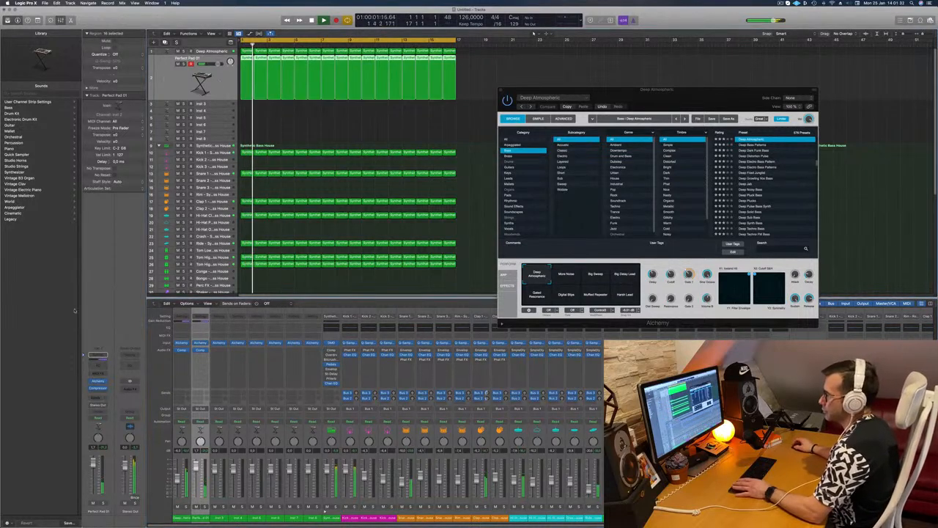
pyautogui.click(92, 401)
pyautogui.moveTo(110, 405)
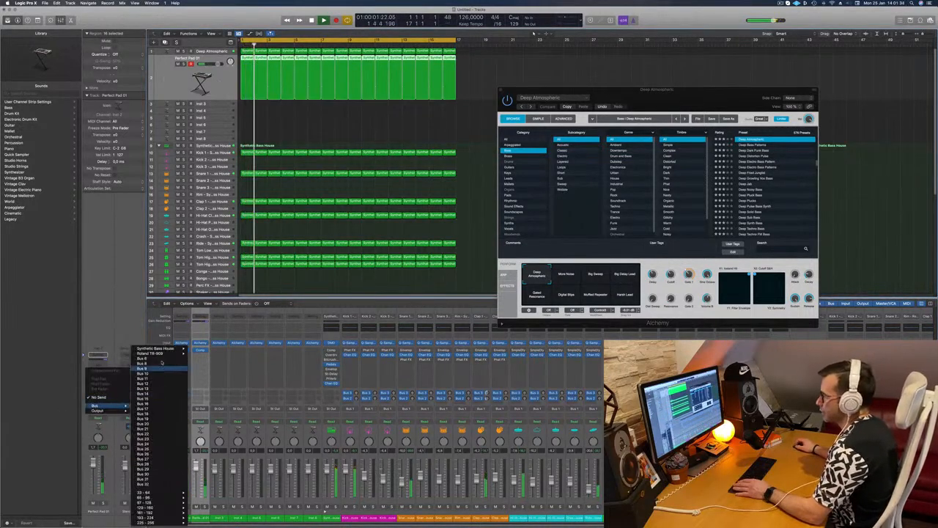
pyautogui.click(162, 360)
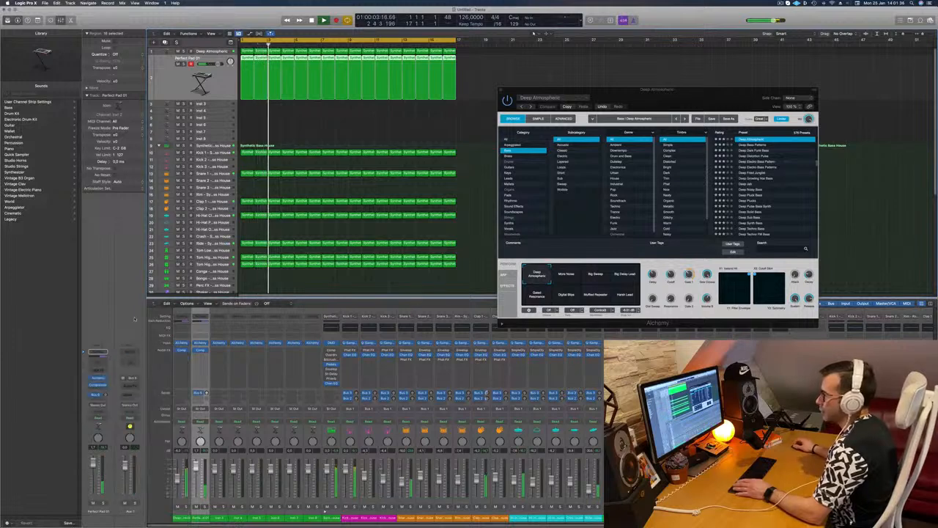
# Insert the SilverVerb reverb on the aux channel fed by the pad's bus send and load its grandiose preset.
pyautogui.click(129, 384)
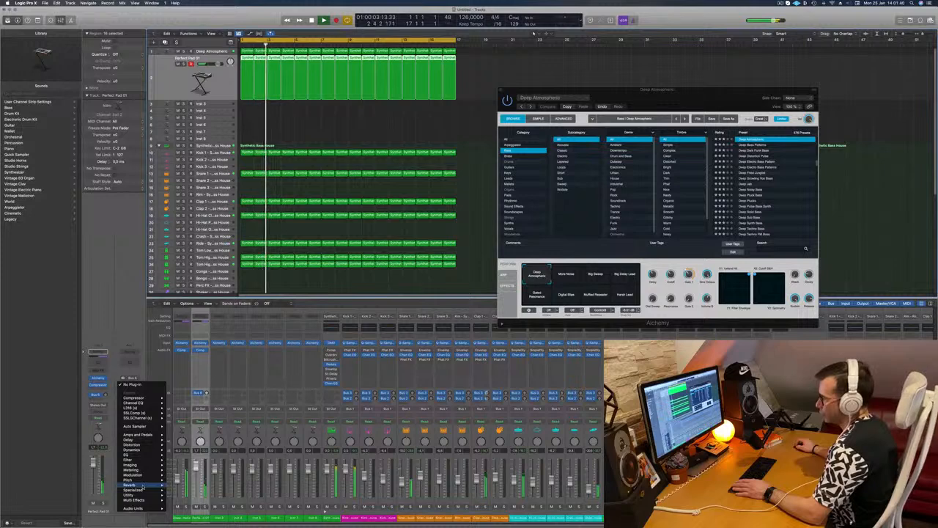
pyautogui.moveTo(143, 486)
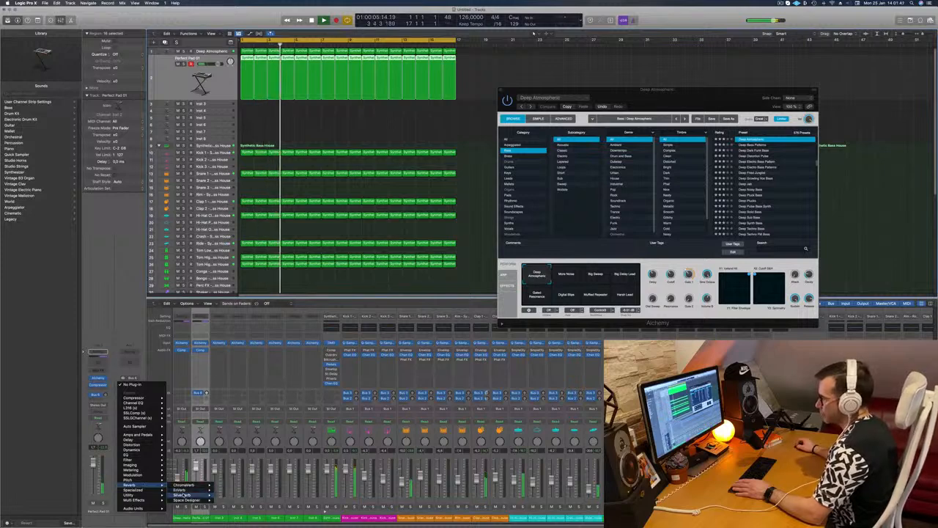
pyautogui.click(226, 490)
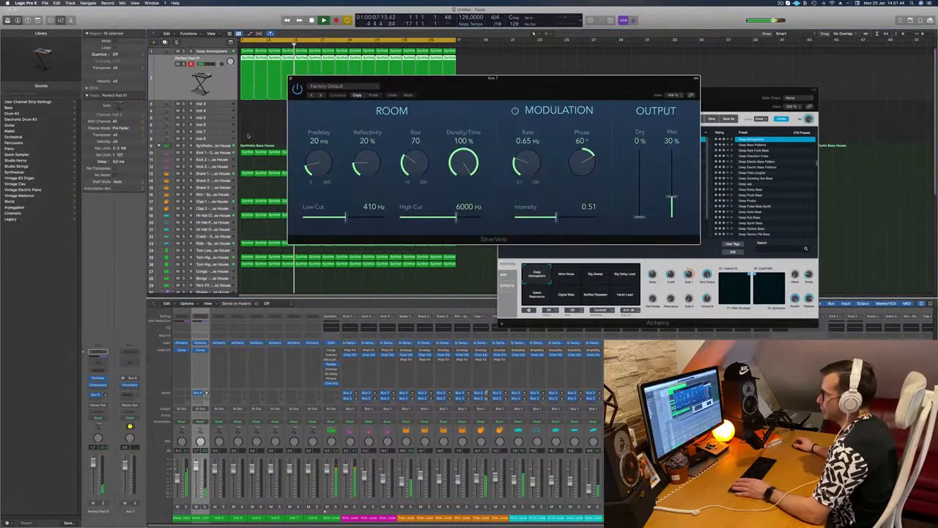
pyautogui.click(362, 87)
pyautogui.click(337, 196)
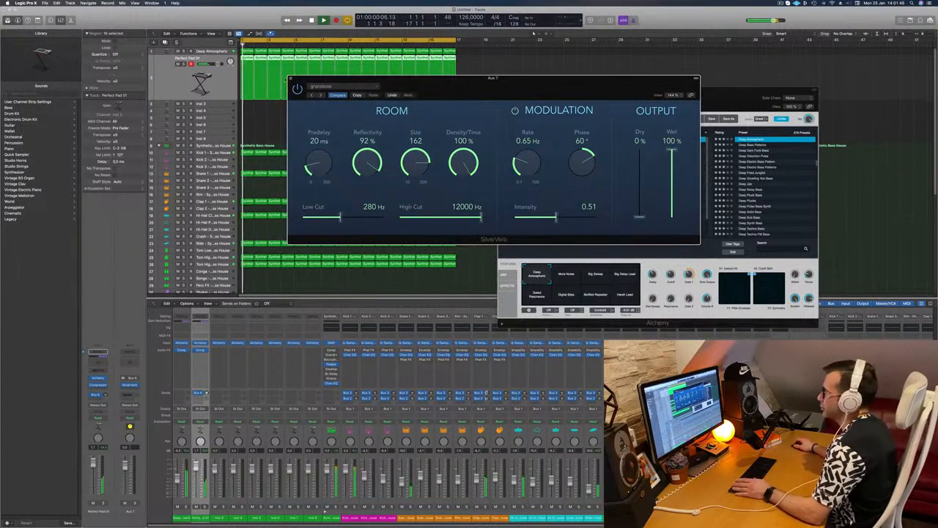
# Adjust the Perfect Pad 01 track's bus send level and move the SilverVerb window clear of the arrangement.
pyautogui.moveTo(106, 395); pyautogui.dragTo(109, 402)
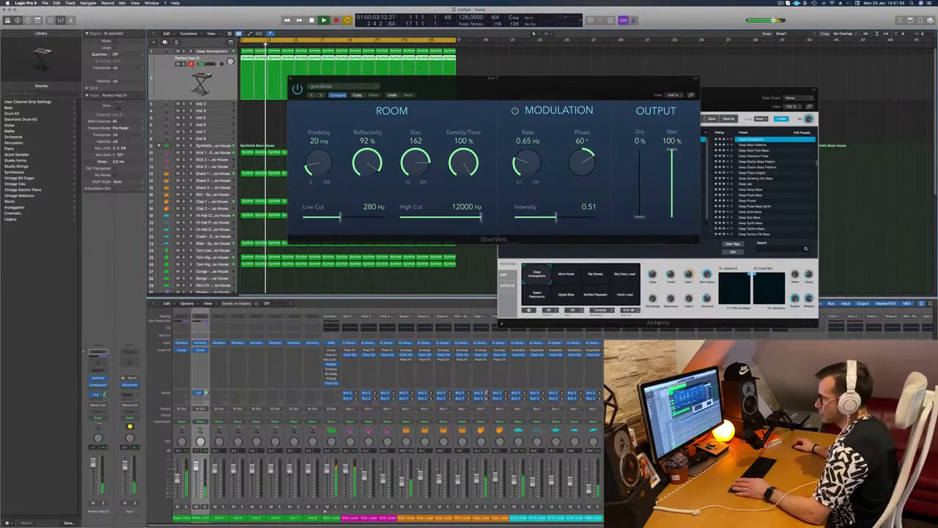
pyautogui.click(98, 379)
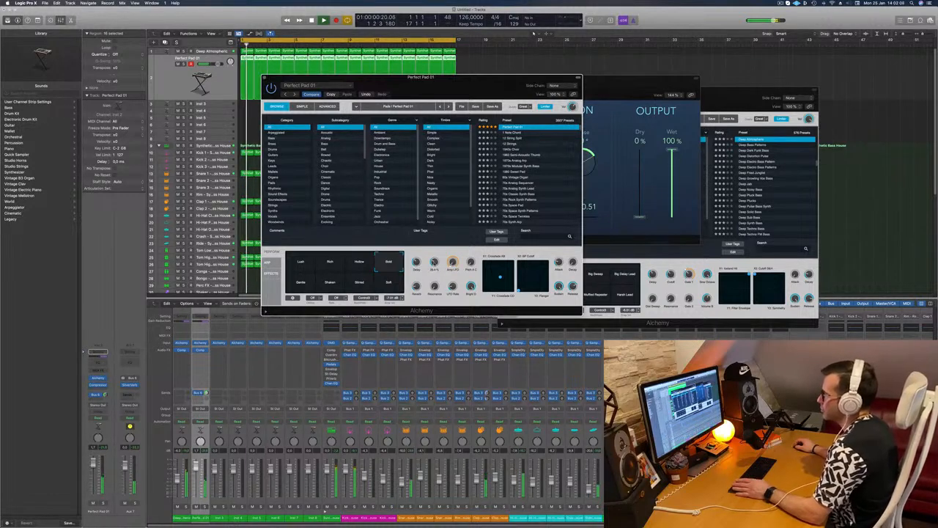
pyautogui.press('super+w')
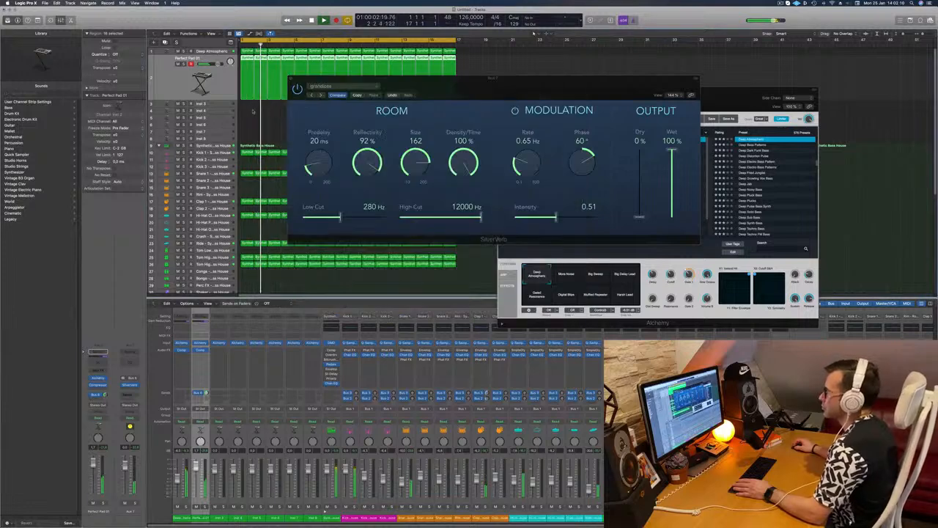
pyautogui.moveTo(380, 83); pyautogui.dragTo(729, 118)
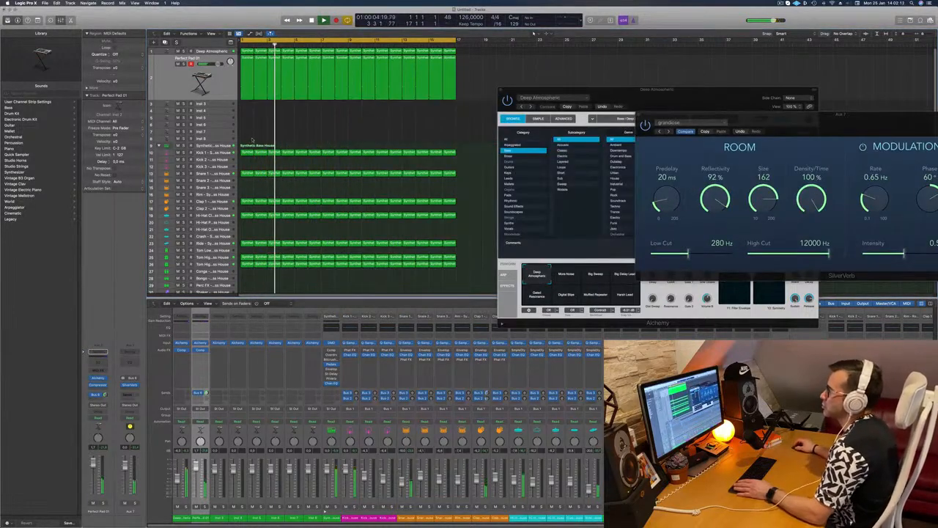
# Copy the first Deep Atmospheric region to bar 1 of the Inst 3 track and show its notes in the Piano Roll.
pyautogui.click(210, 105)
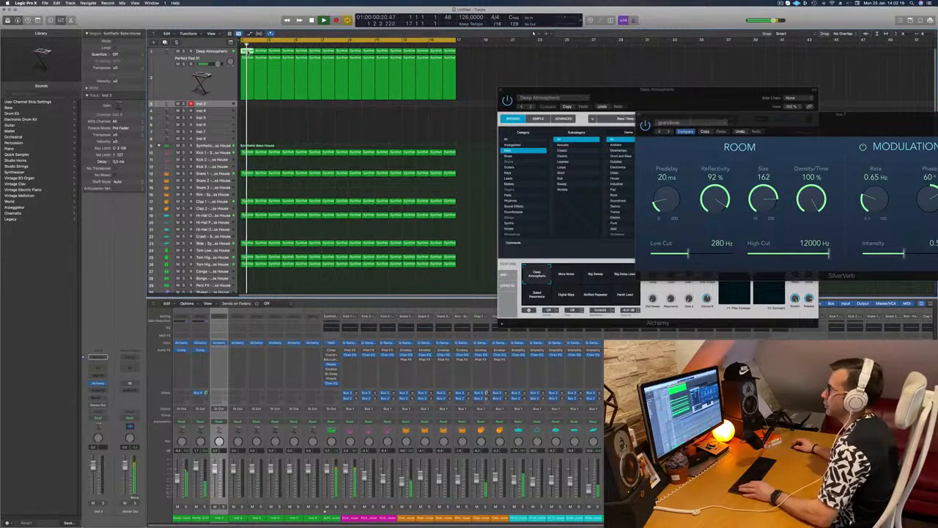
pyautogui.moveTo(245, 51); pyautogui.dragTo(245, 103)
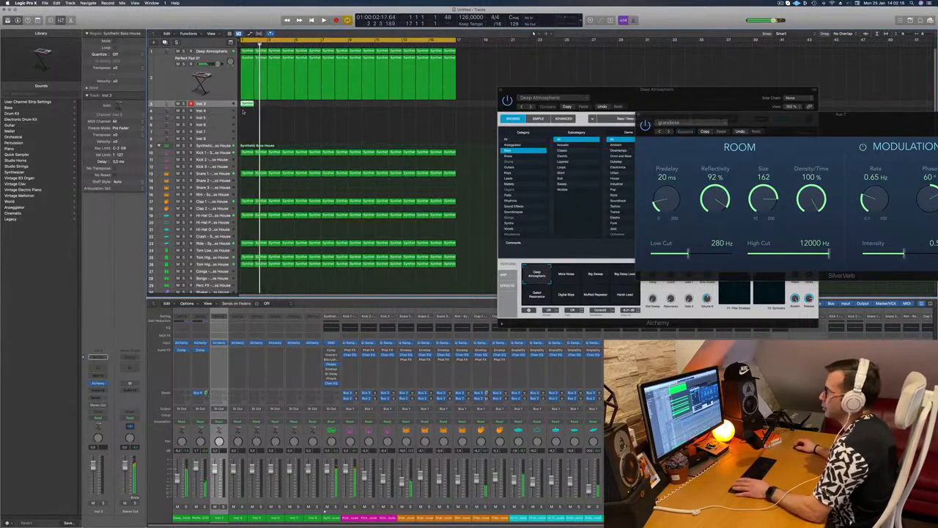
pyautogui.press('p')
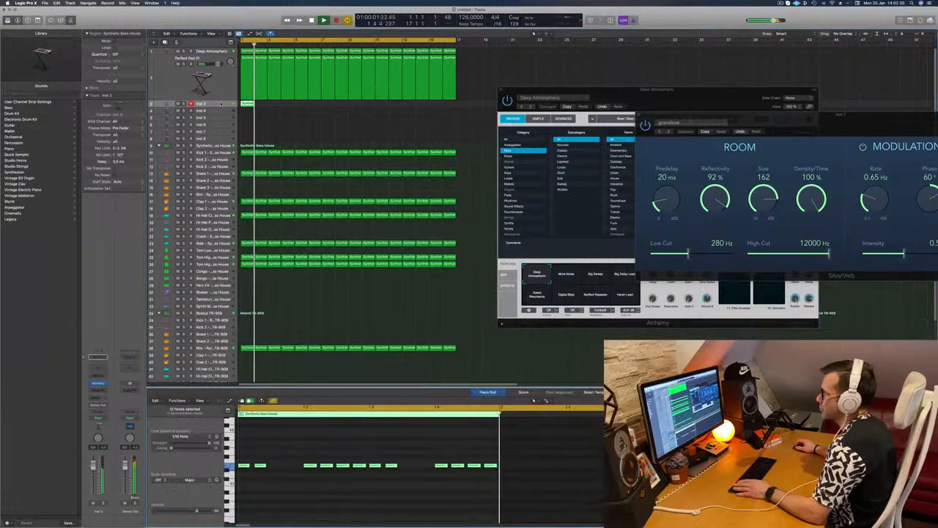
pyautogui.press('Return')
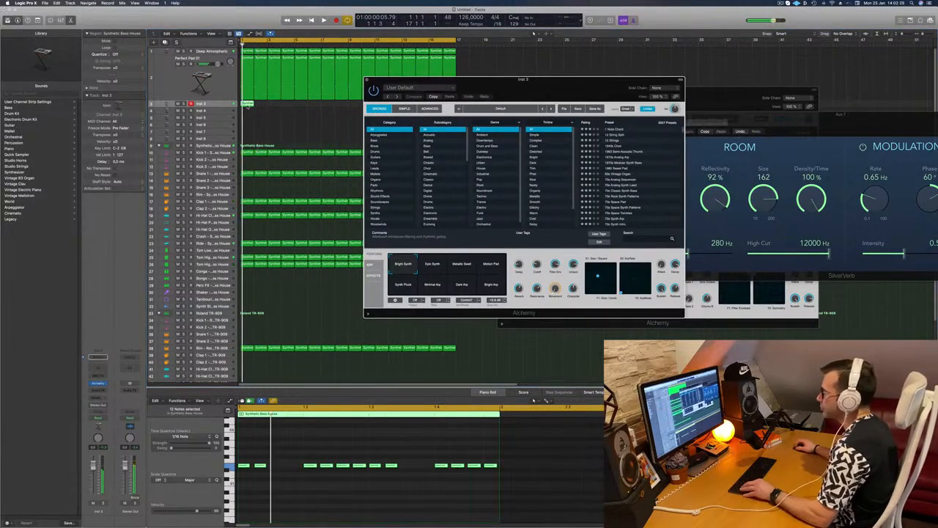
# Duplicate the Inst 3 region in growing groups until copies fill all sixteen bars, keeping the Alchemy window out of the way.
pyautogui.moveTo(250, 106); pyautogui.dragTo(263, 106)
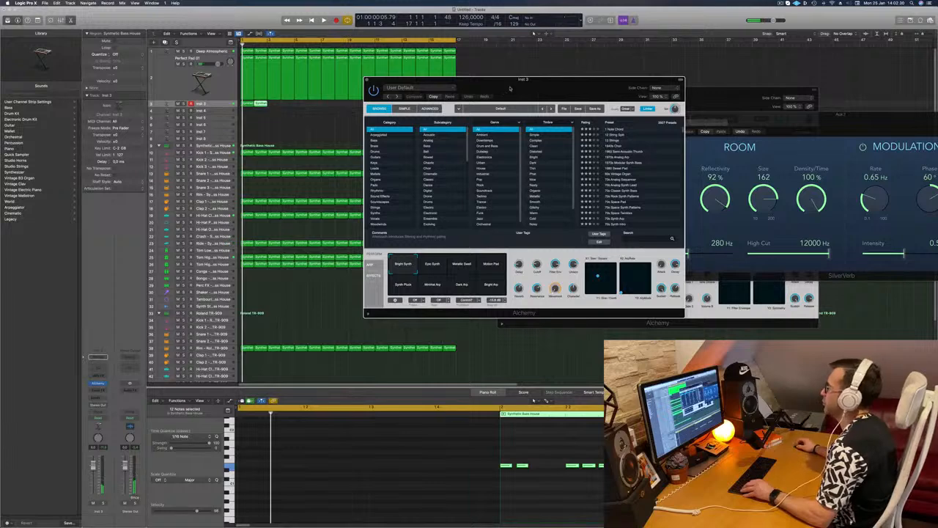
pyautogui.moveTo(508, 80); pyautogui.dragTo(566, 87)
pyautogui.keyDown('shift'); pyautogui.click(250, 105); pyautogui.keyUp('shift')
pyautogui.moveTo(255, 105); pyautogui.dragTo(308, 108)
pyautogui.moveTo(534, 99); pyautogui.dragTo(536, 186)
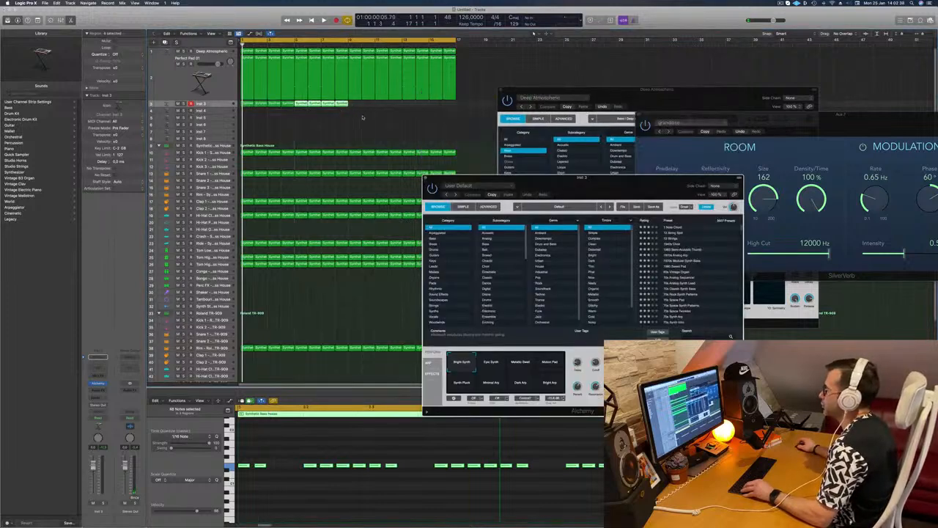
pyautogui.moveTo(303, 104); pyautogui.dragTo(357, 108)
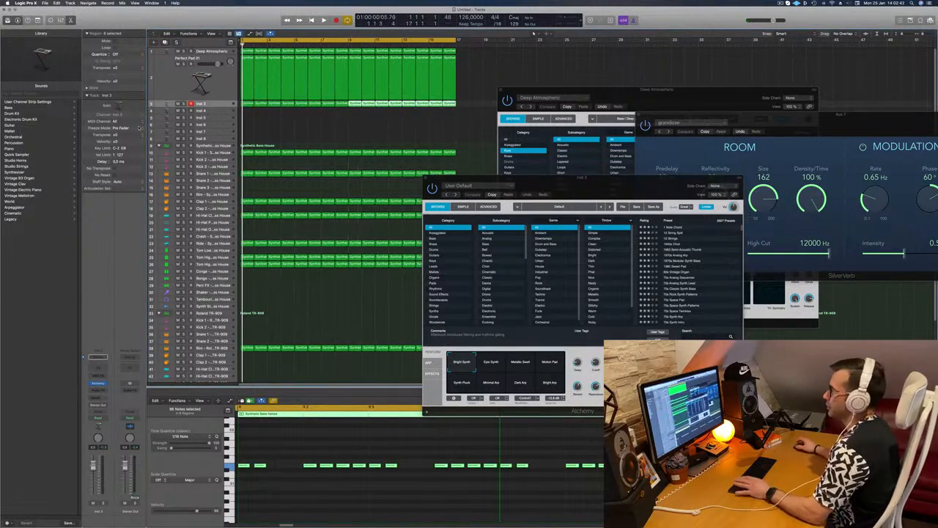
# Play the loop and load the 90s Wave Sequence preset from the Rhythms category in the Inst 3 track's Alchemy.
pyautogui.press('space')
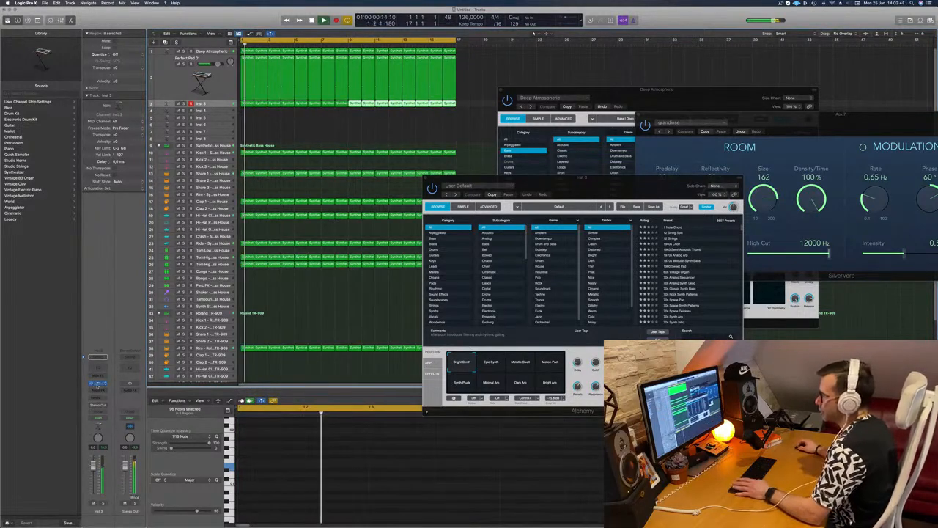
pyautogui.click(97, 384)
pyautogui.click(97, 384)
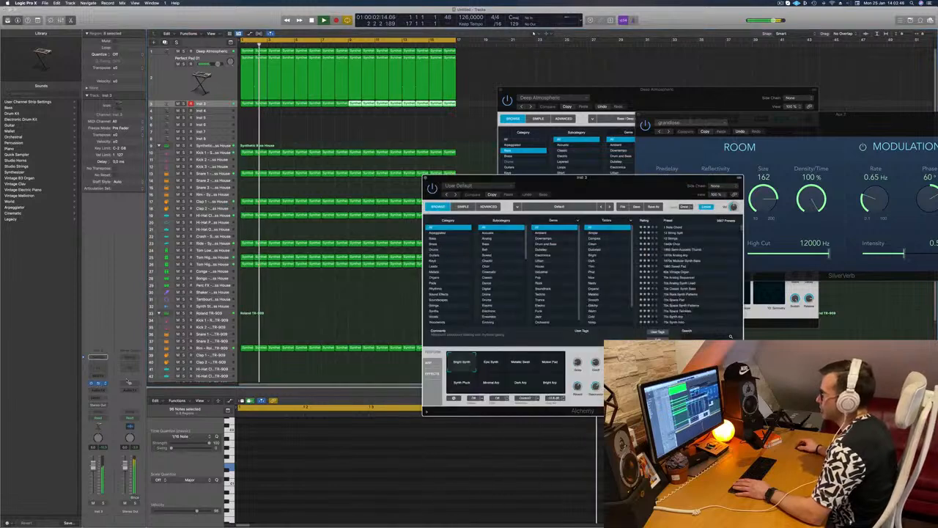
pyautogui.moveTo(608, 191); pyautogui.dragTo(541, 162)
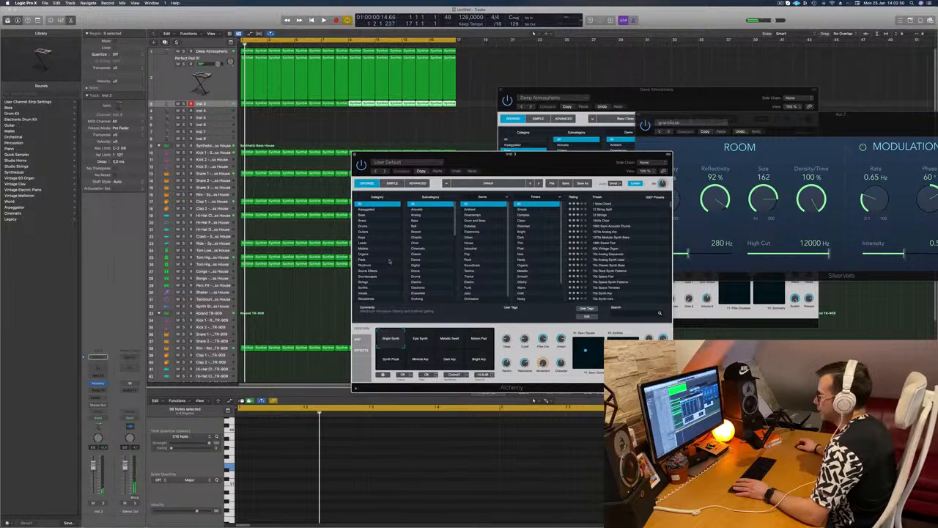
pyautogui.click(366, 266)
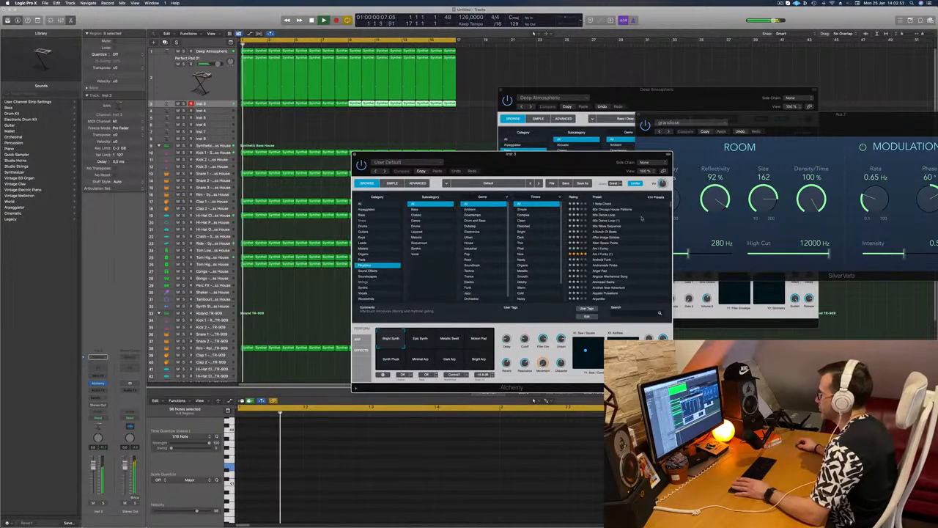
pyautogui.click(606, 227)
pyautogui.moveTo(562, 163); pyautogui.dragTo(665, 152)
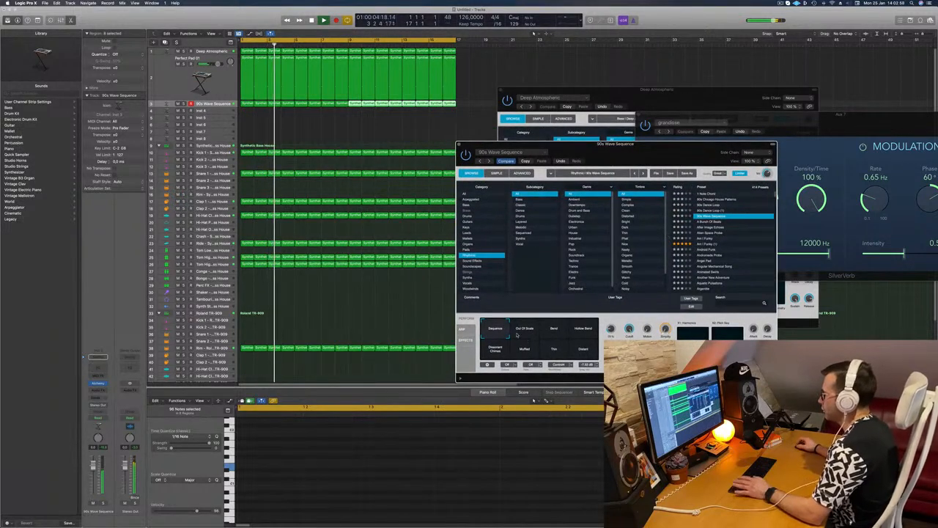
# Audition the Out Of Scale, Bend and Dissonant Chimes snapshots of the 90s Wave Sequence preset during playback.
pyautogui.click(524, 334)
pyautogui.press('space')
pyautogui.press('space')
pyautogui.click(556, 332)
pyautogui.press('space')
pyautogui.press('space')
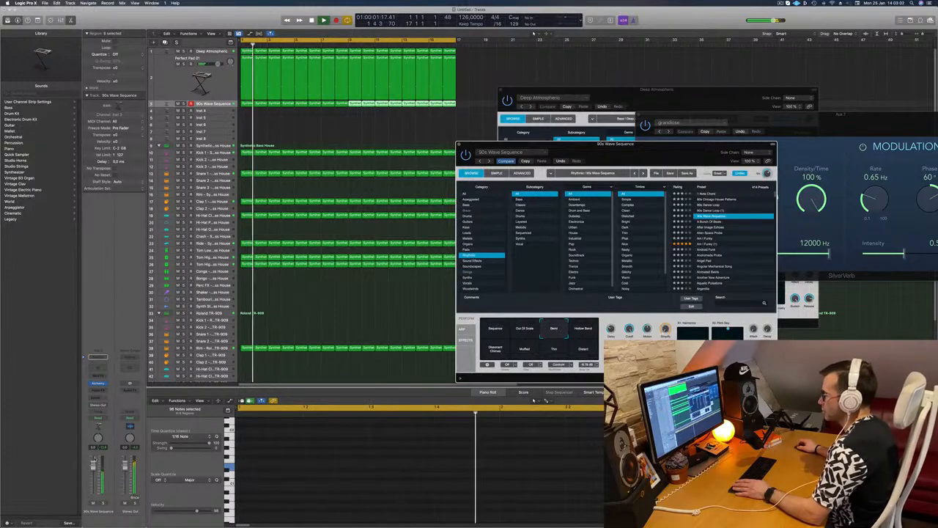
pyautogui.click(264, 370)
pyautogui.press('space')
pyautogui.click(495, 347)
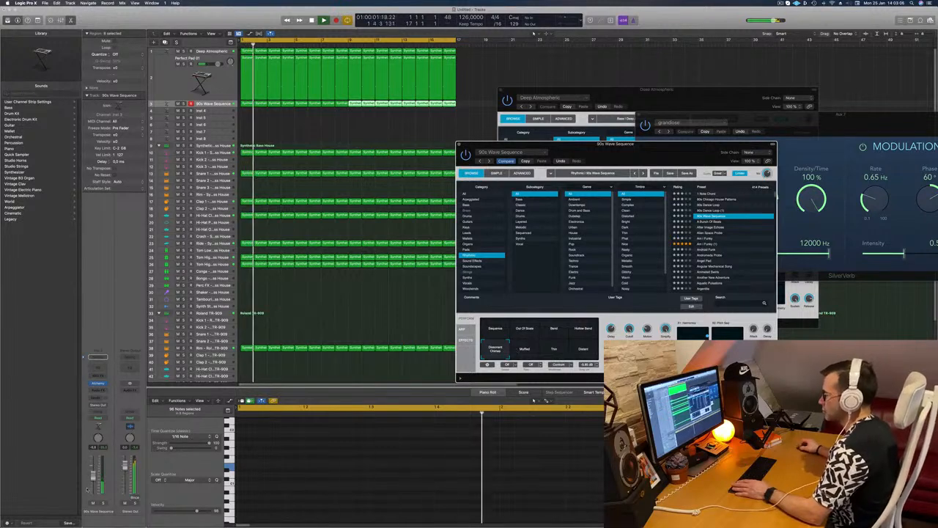
# Raise the 90s Wave Sequence track's volume slightly and briefly solo the track to hear it alone.
pyautogui.moveTo(93, 475); pyautogui.dragTo(93, 468)
pyautogui.click(103, 504)
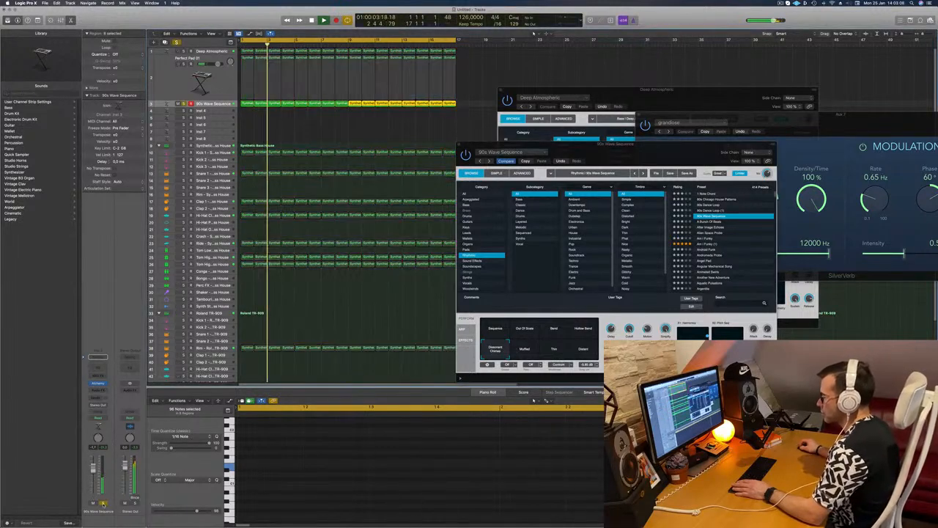
pyautogui.click(103, 504)
# Switch Alchemy to the Muffled snapshot and transpose all notes in the track's sixteen regions, restarting playback to hear them.
pyautogui.click(524, 351)
pyautogui.press('Return')
pyautogui.click(244, 104)
pyautogui.press('Return')
pyautogui.click(301, 459)
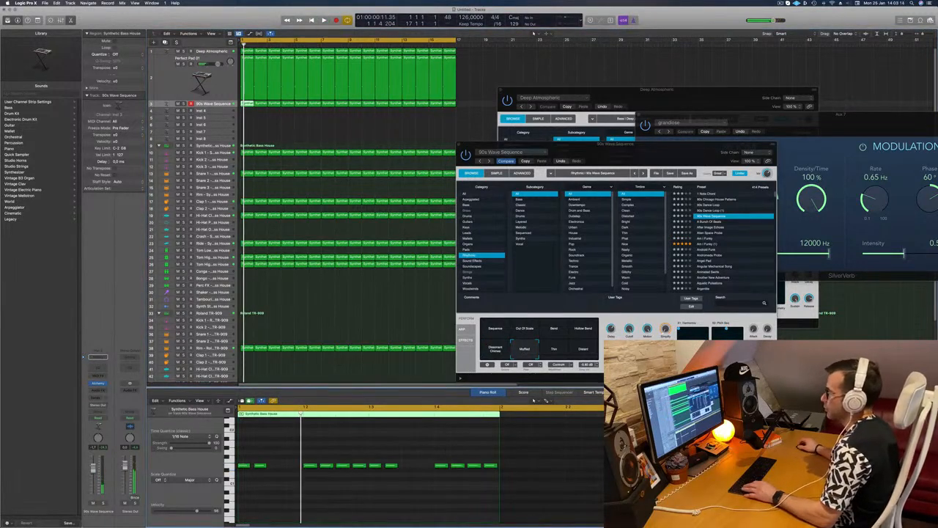
pyautogui.click(220, 104)
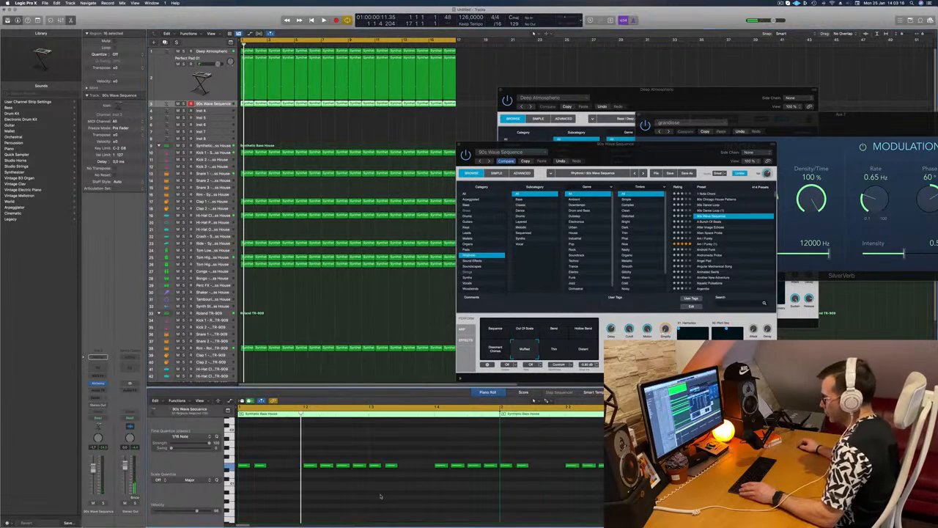
pyautogui.press('super+a')
pyautogui.press('Delete')
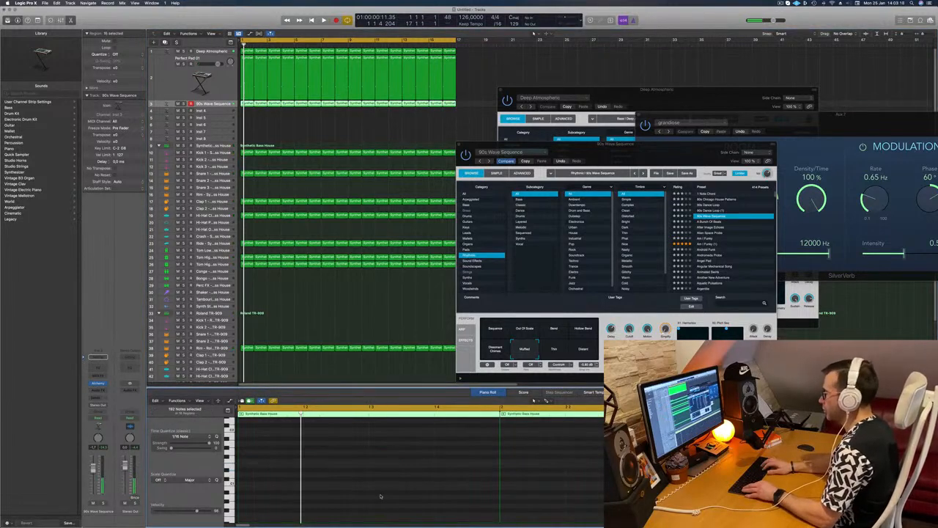
pyautogui.press('space')
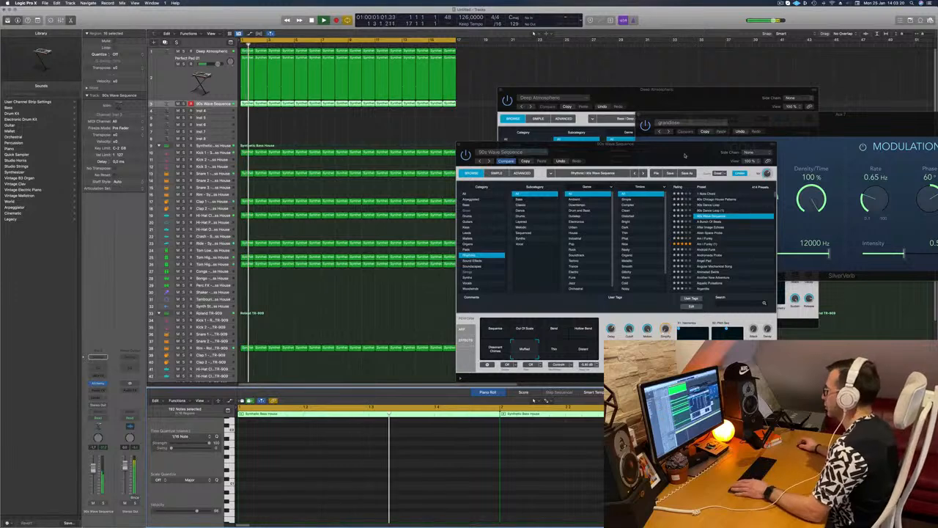
# Audition the Distant and Thin snapshots of the 90s Wave Sequence preset.
pyautogui.moveTo(687, 152); pyautogui.dragTo(554, 129)
pyautogui.click(452, 326)
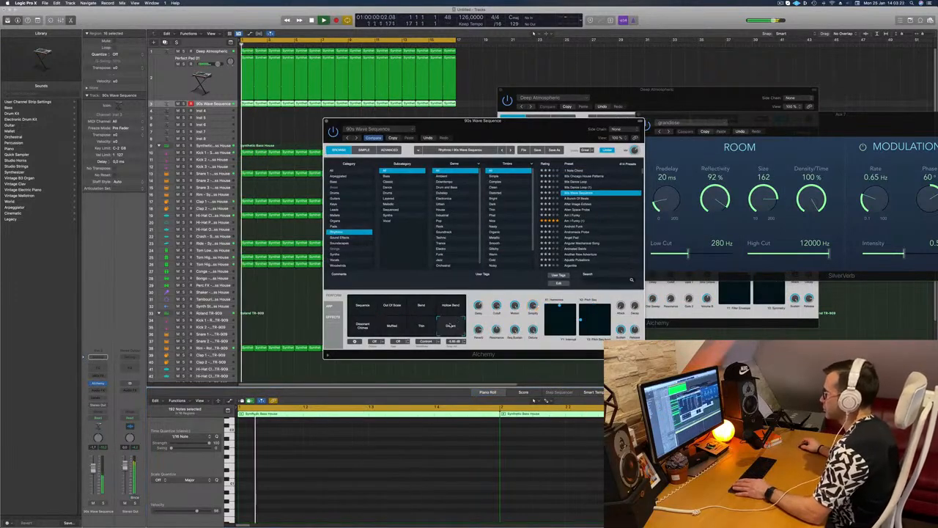
pyautogui.click(420, 327)
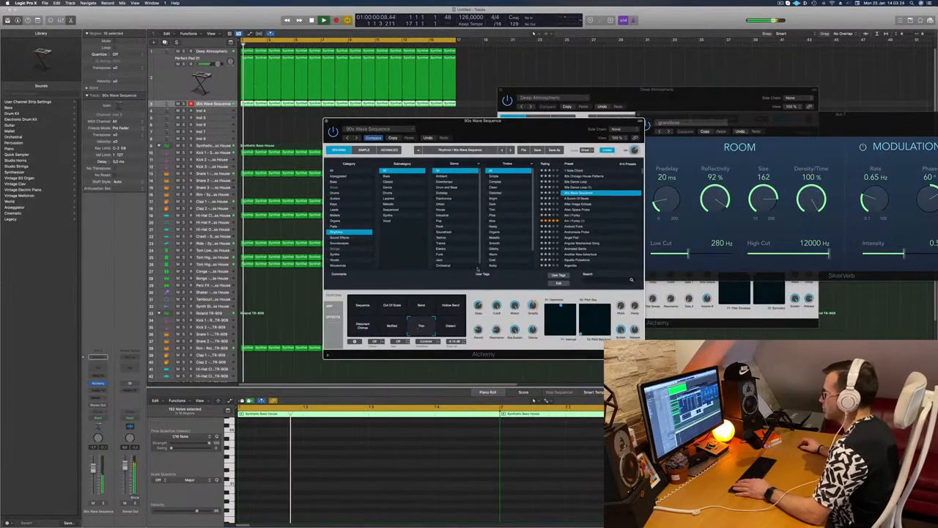
# Try the A Bunch Of Beats and Am I Funky (1) presets in Alchemy and load Angel Pad instead.
pyautogui.moveTo(553, 138); pyautogui.dragTo(628, 114)
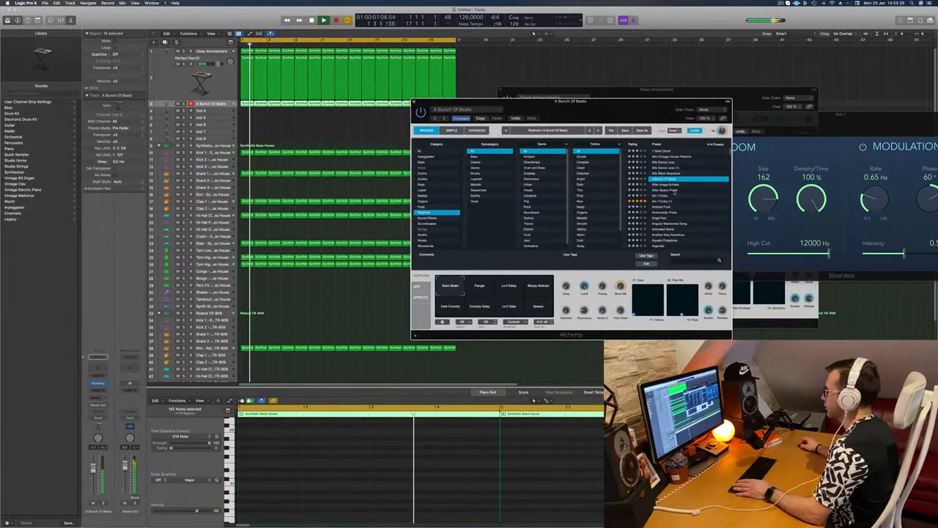
pyautogui.click(664, 201)
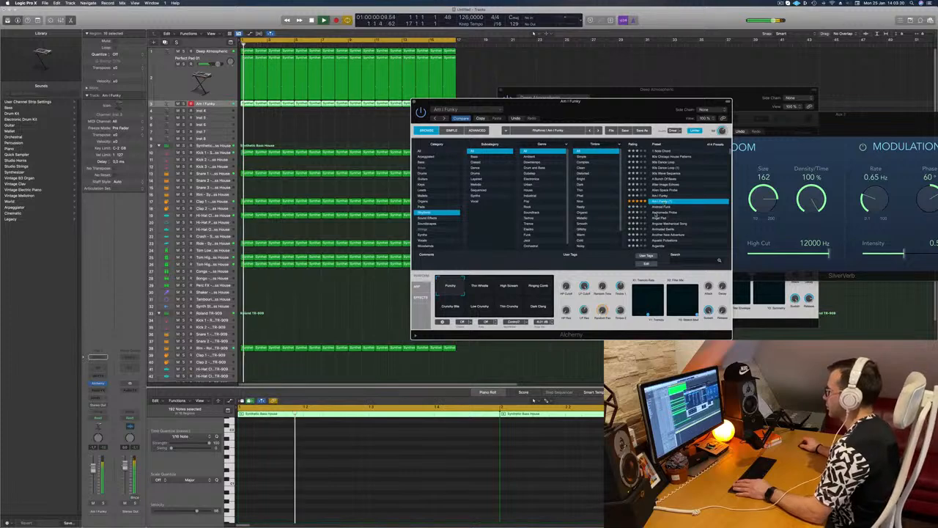
pyautogui.click(658, 217)
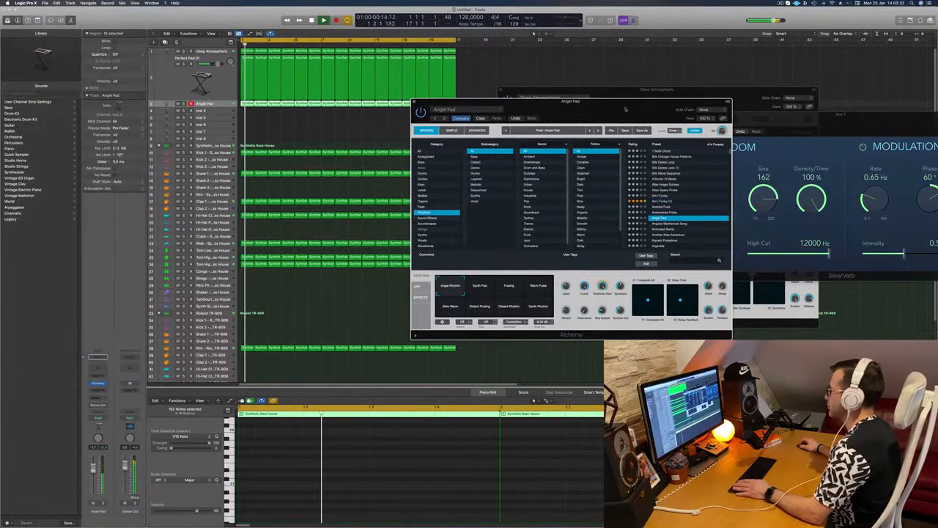
pyautogui.moveTo(665, 51); pyautogui.dragTo(676, 104)
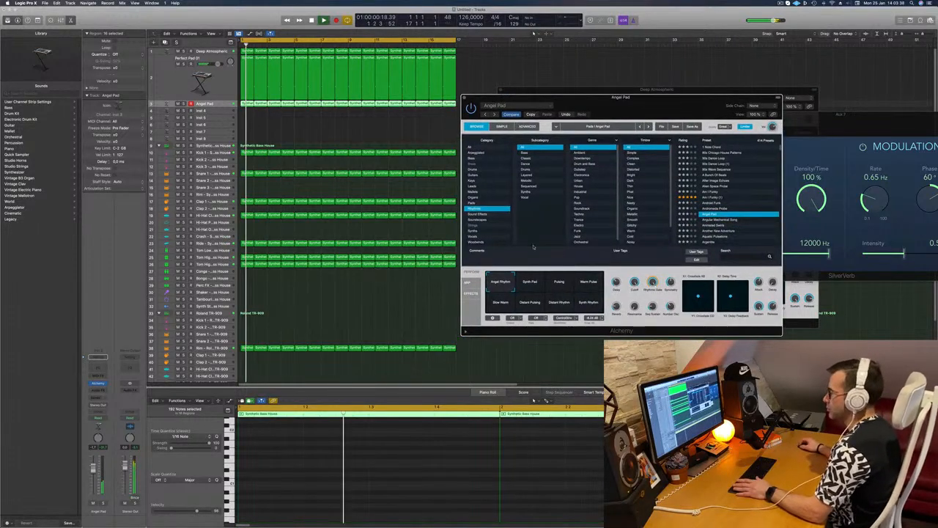
# Audition the Synth Pad and Pulsing snapshots of the Angel Pad preset and choose Warm Pulse.
pyautogui.click(529, 281)
pyautogui.click(559, 285)
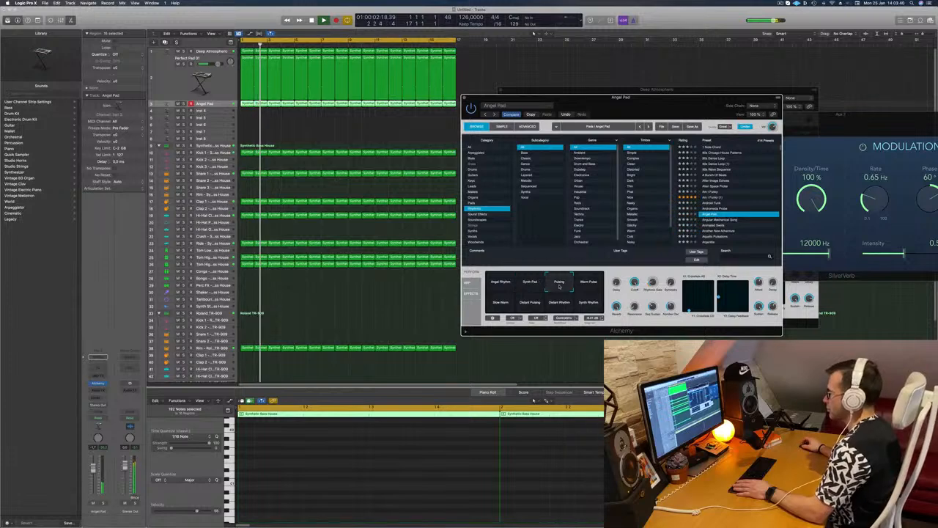
pyautogui.click(587, 284)
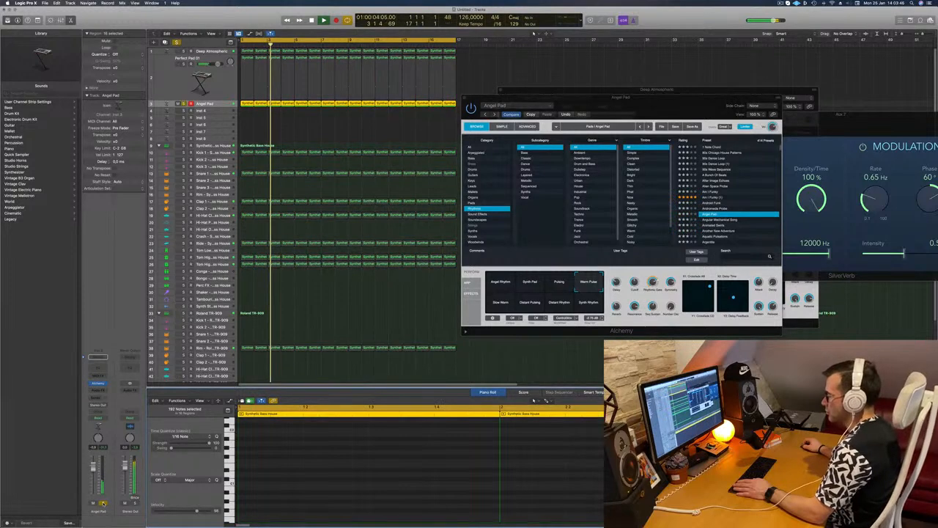
# Switch the Angel Pad preset to the Angel Rhythm snapshot, move the Alchemy window aside and restart playback.
pyautogui.click(499, 283)
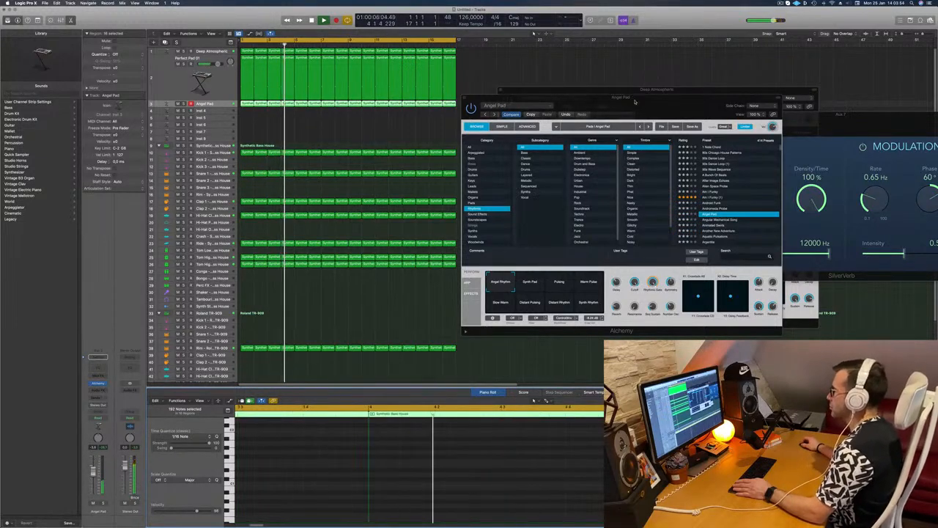
pyautogui.moveTo(571, 97); pyautogui.dragTo(778, 69)
pyautogui.press('Return')
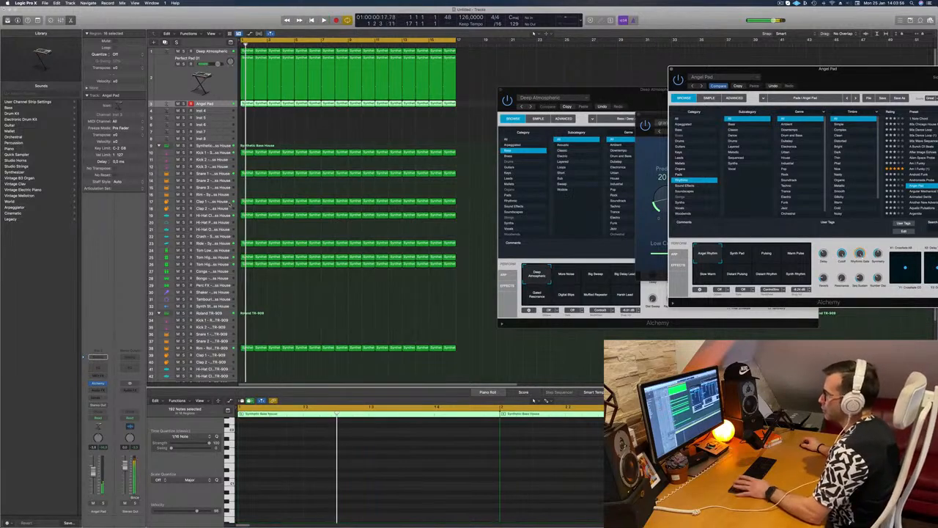
pyautogui.press('Return')
# Copy the Clap 1 notes to the first beat of each of the sixteen regions and replay the loop from the start.
pyautogui.click(211, 201)
pyautogui.click(332, 453)
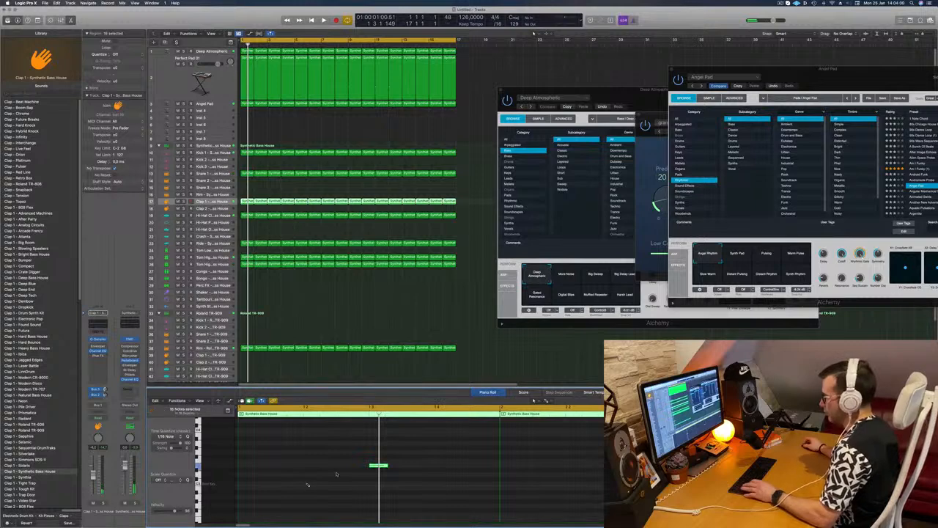
pyautogui.click(299, 466)
pyautogui.moveTo(299, 467); pyautogui.dragTo(247, 469)
pyautogui.press('space')
pyautogui.press('super+Left')
pyautogui.press('super+Left')
pyautogui.press('super+Left')
pyautogui.press('super+Left')
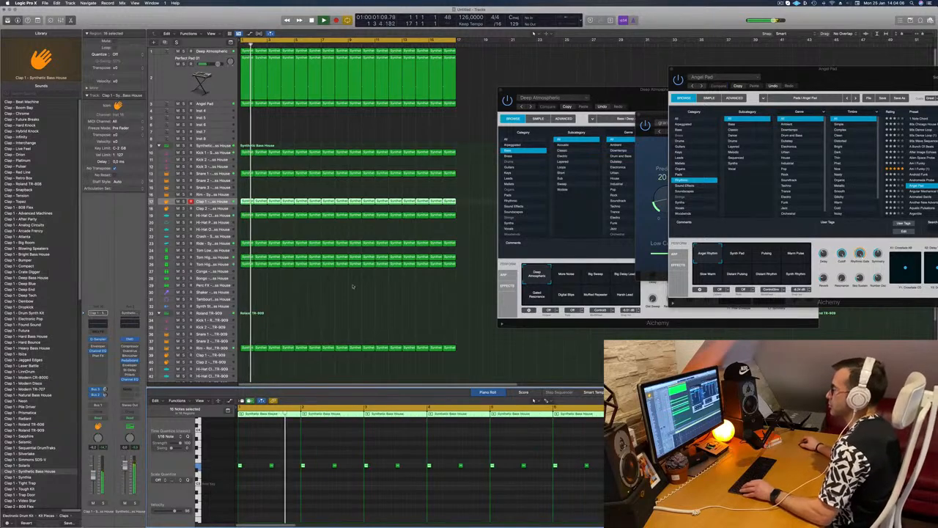
pyautogui.press('Return')
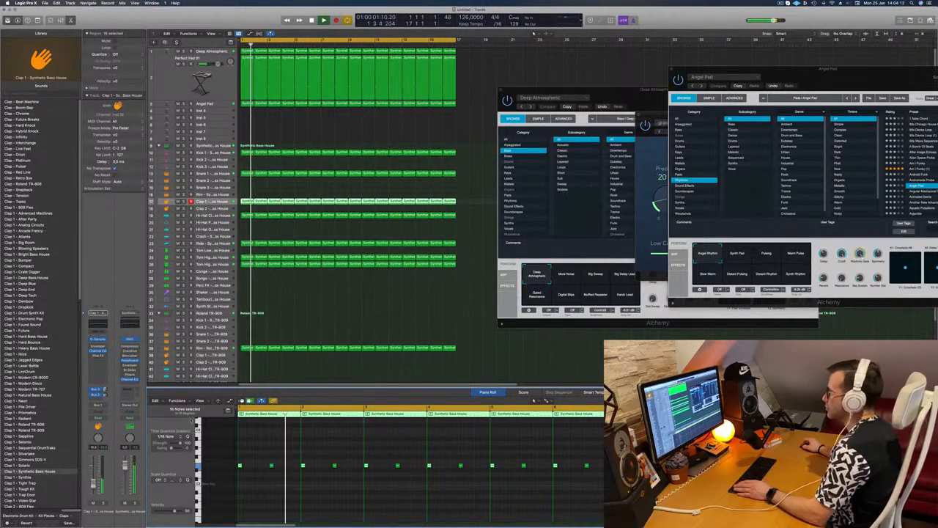
# Tweak the Cutoff of the Angel Pad preset and audition its Synth Rhythm snapshot while the loop plays.
pyautogui.moveTo(755, 71); pyautogui.dragTo(352, 202)
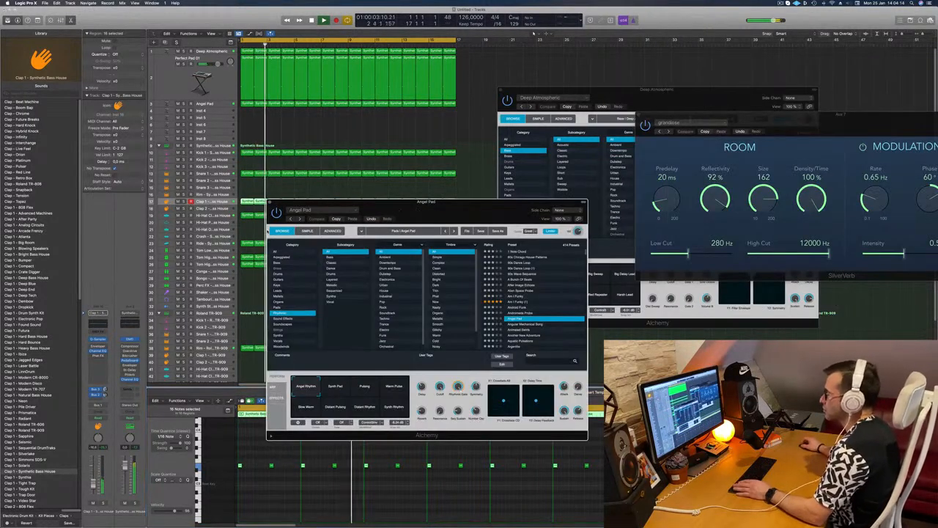
pyautogui.press('space')
pyautogui.moveTo(441, 387); pyautogui.dragTo(444, 382)
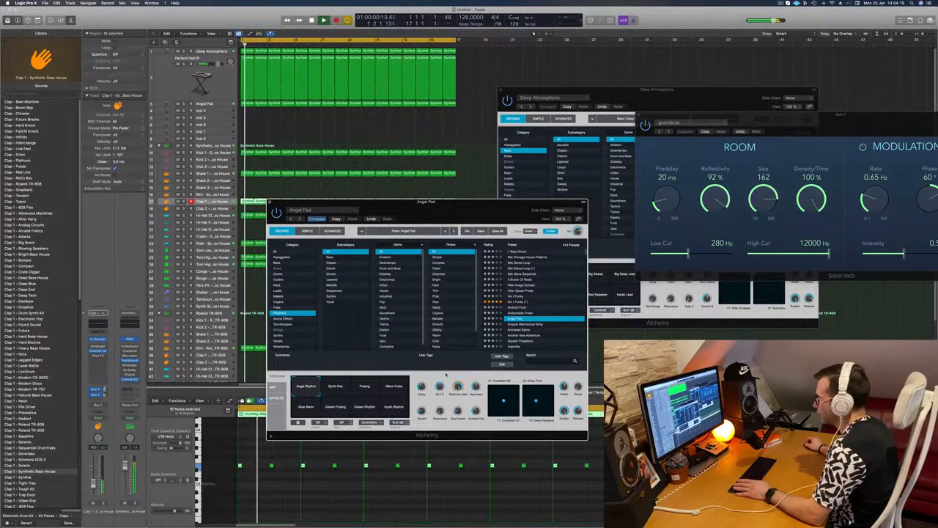
pyautogui.click(393, 409)
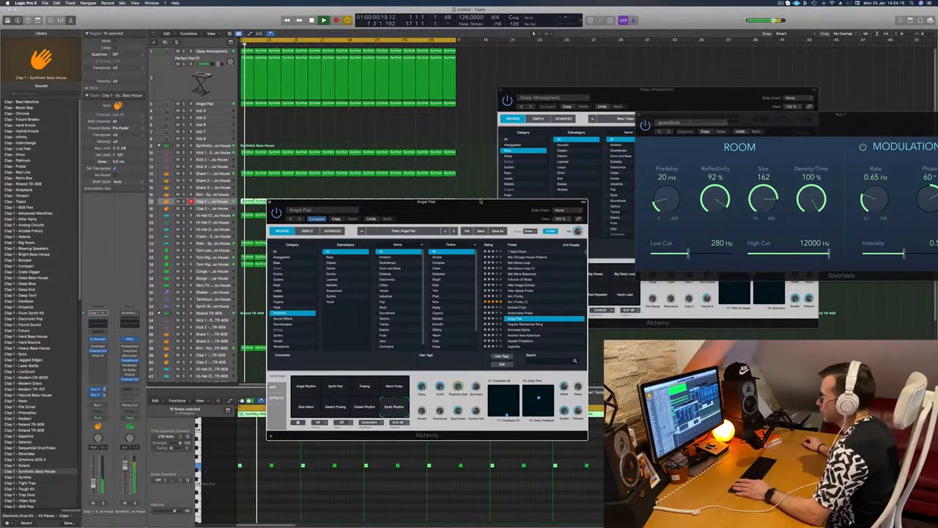
pyautogui.moveTo(475, 203); pyautogui.dragTo(523, 158)
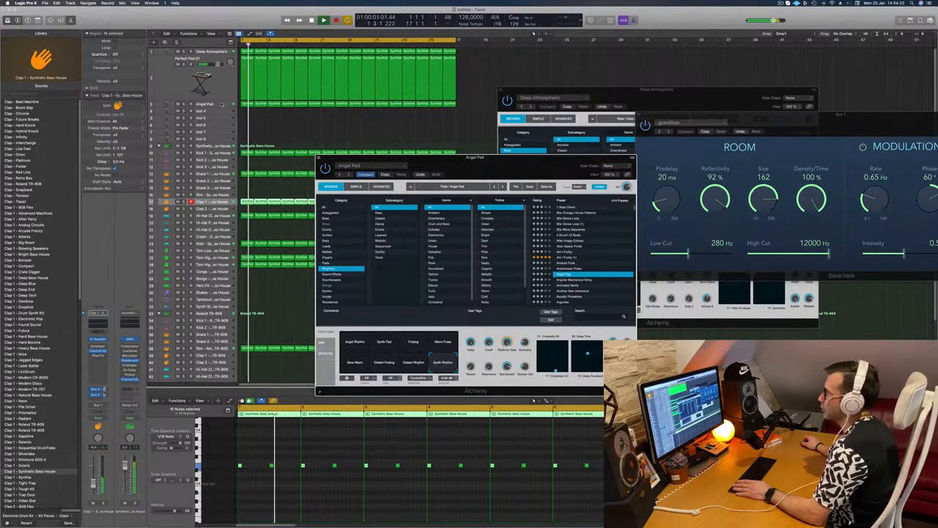
# Load the Animated Swirls preset in Alchemy on the Angel Pad track and adjust the track's volume.
pyautogui.click(213, 104)
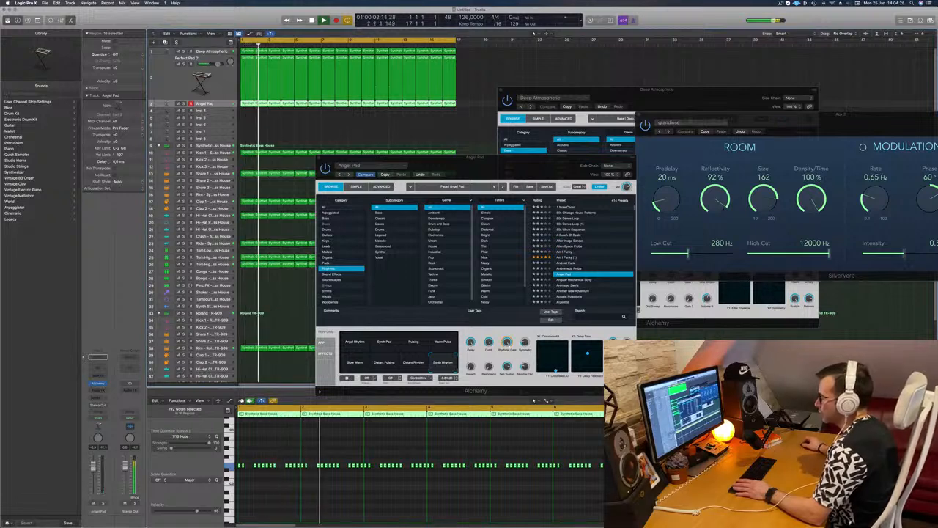
pyautogui.scroll(-3, 577, 250)
pyautogui.click(577, 246)
pyautogui.moveTo(521, 176); pyautogui.dragTo(575, 161)
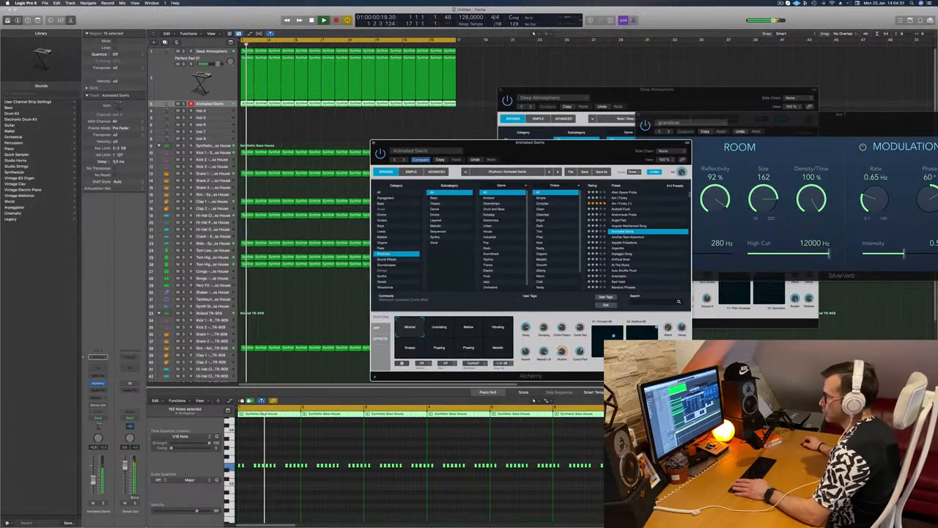
pyautogui.moveTo(93, 494); pyautogui.dragTo(92, 491)
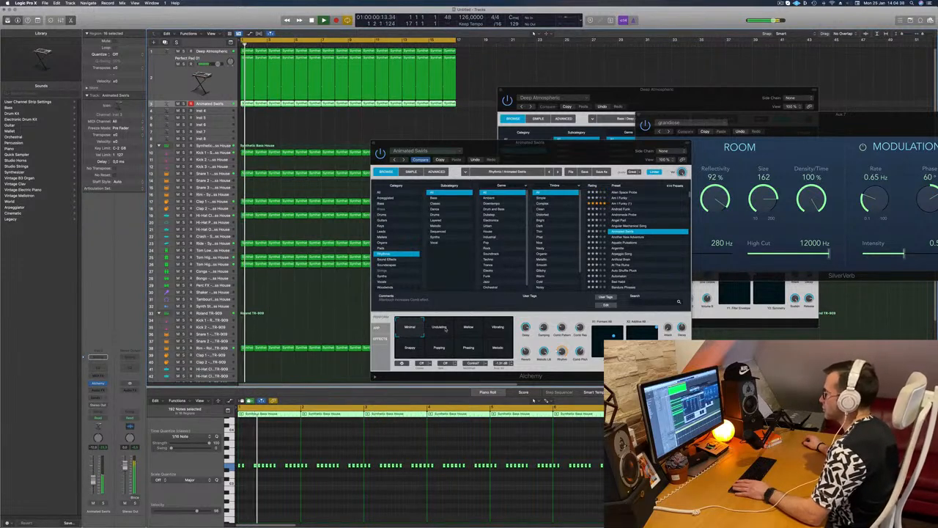
# Audition the Undulating, Mellow, Vibrating and Snappy snapshots of Animated Swirls, adjusting the track level while listening.
pyautogui.click(445, 329)
pyautogui.click(469, 329)
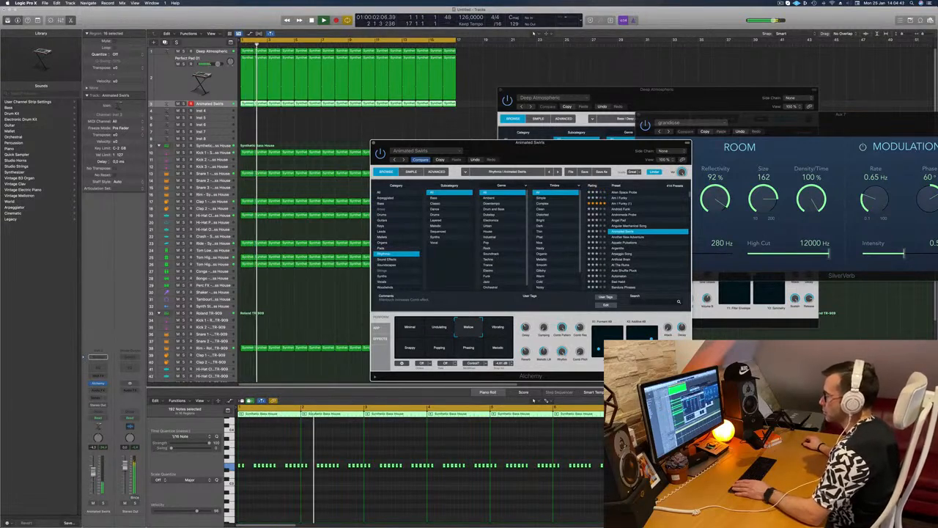
pyautogui.moveTo(93, 471); pyautogui.dragTo(93, 473)
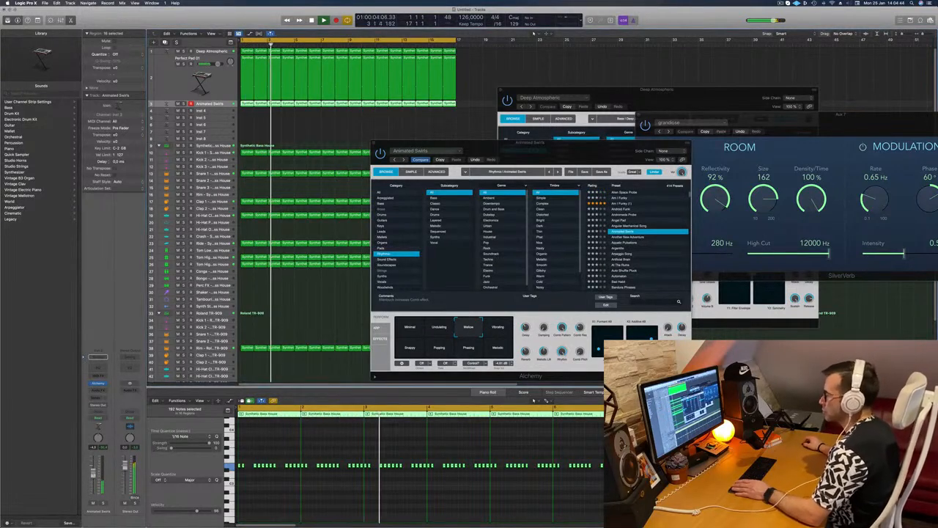
pyautogui.click(497, 328)
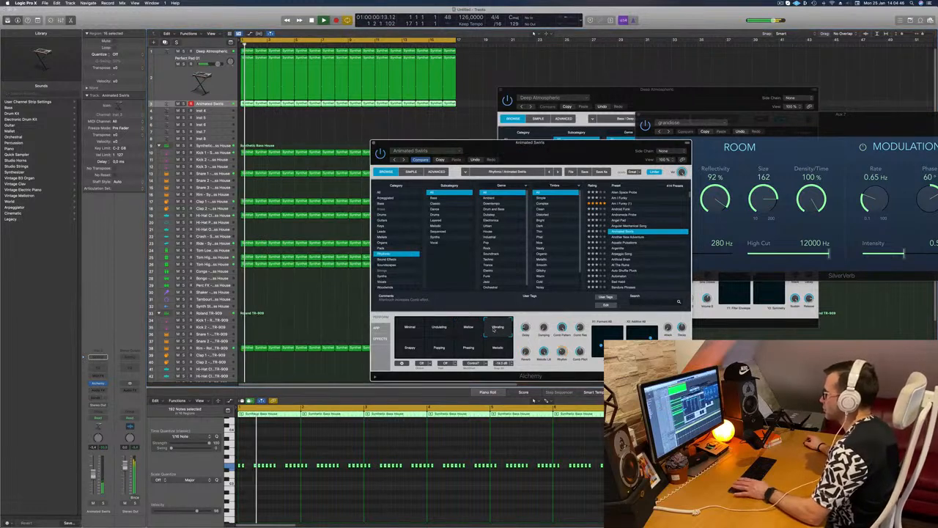
pyautogui.click(412, 347)
# Compare the Popping, Phasing and Melodic snapshots of Animated Swirls and settle on Popping.
pyautogui.click(440, 348)
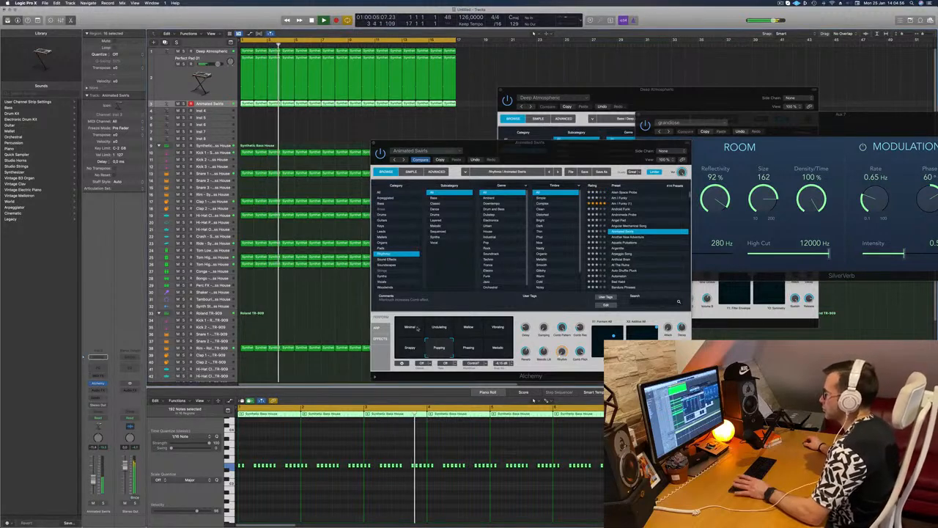
pyautogui.click(468, 353)
pyautogui.click(500, 347)
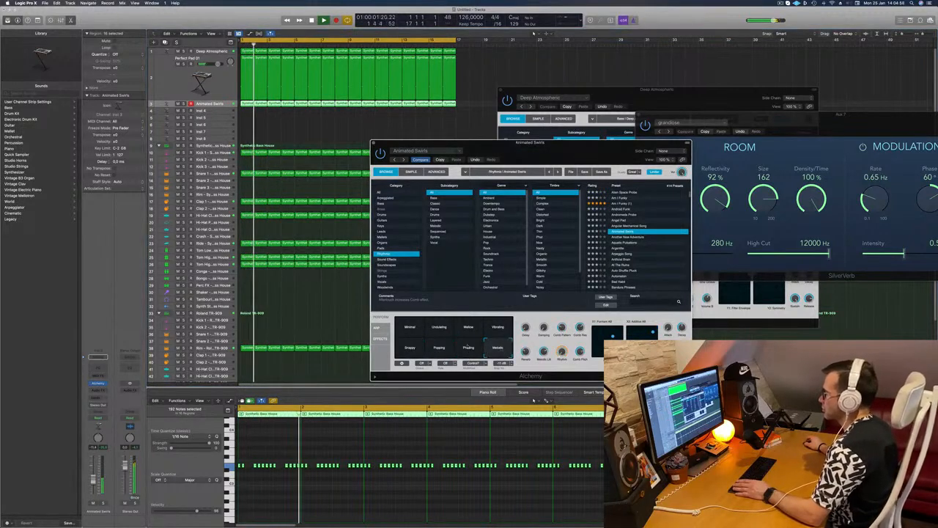
pyautogui.click(440, 349)
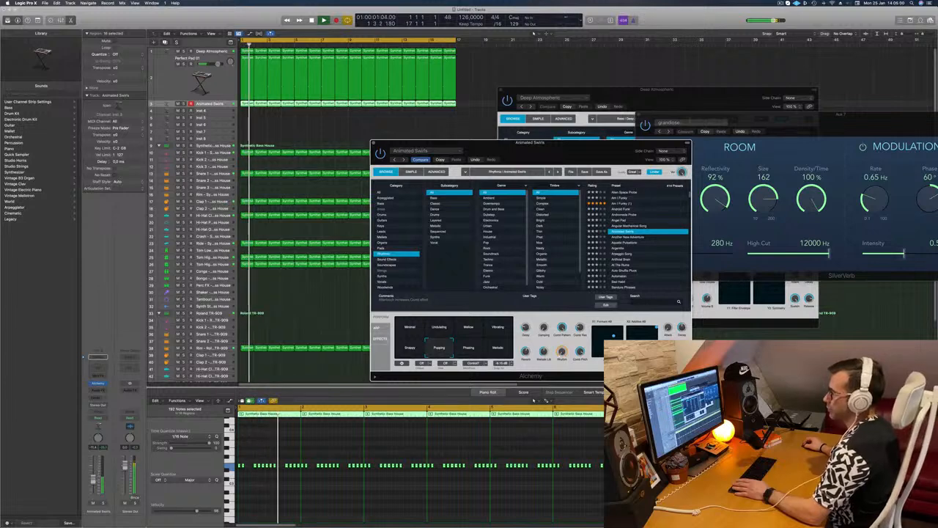
# Raise the Animated Swirls track's volume, try its Damping control and close the Alchemy window.
pyautogui.moveTo(94, 480); pyautogui.dragTo(93, 478)
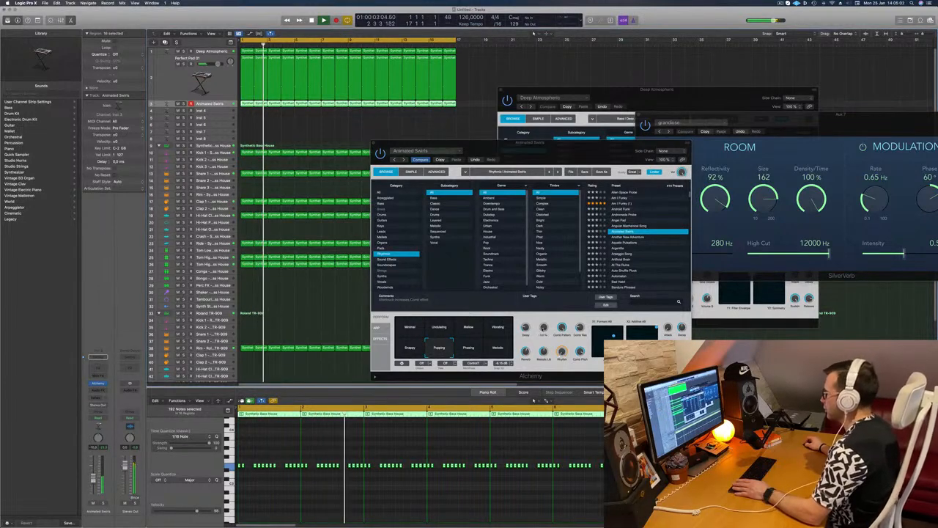
pyautogui.click(543, 310)
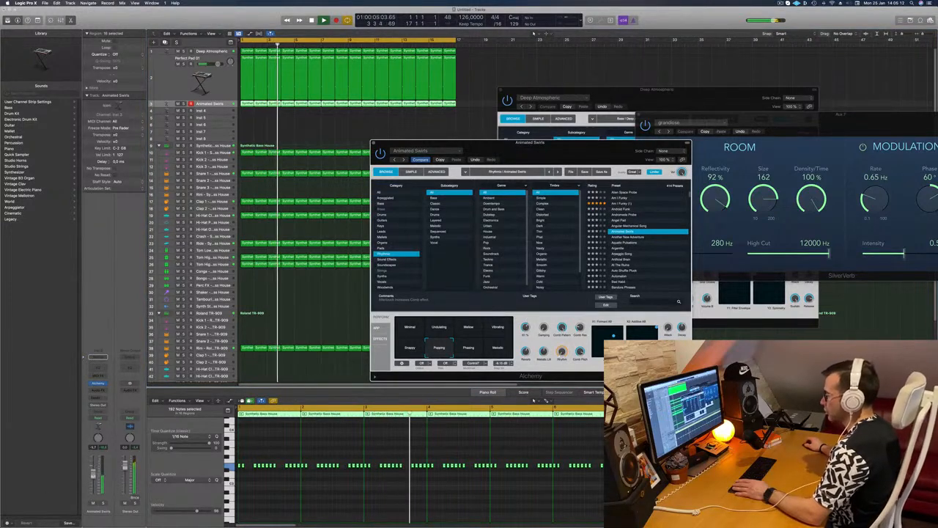
pyautogui.moveTo(592, 146); pyautogui.dragTo(496, 212)
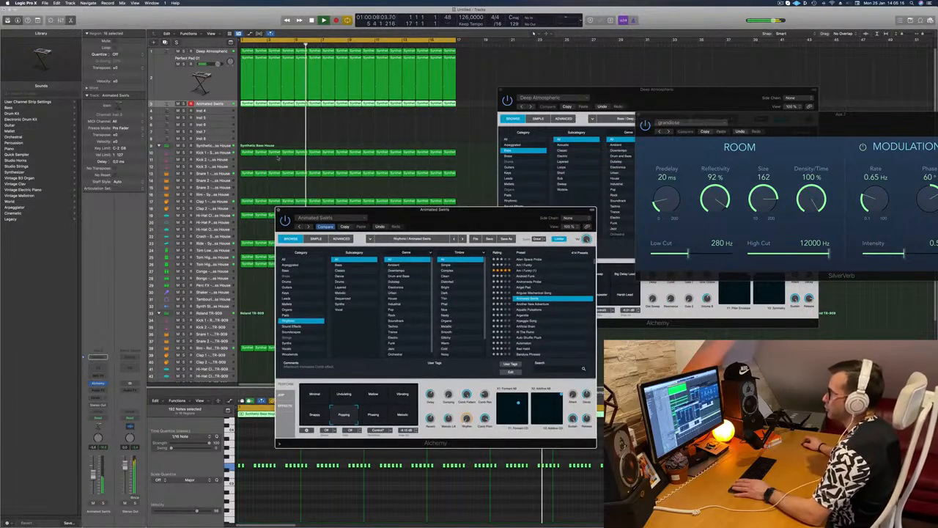
pyautogui.click(279, 209)
# Reopen Alchemy on the Deep Atmospheric bass track and restart playback from the beginning.
pyautogui.press('Return')
pyautogui.click(211, 51)
pyautogui.press('Return')
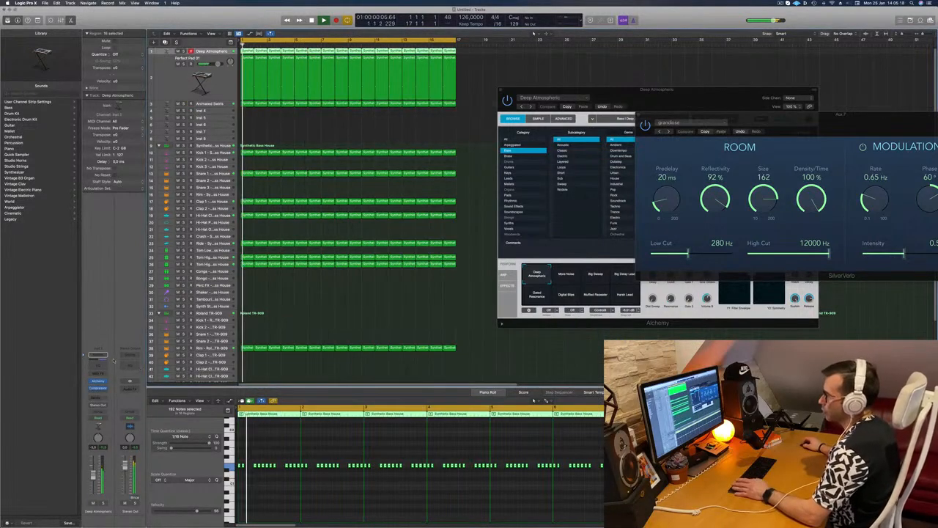
pyautogui.press('super+w')
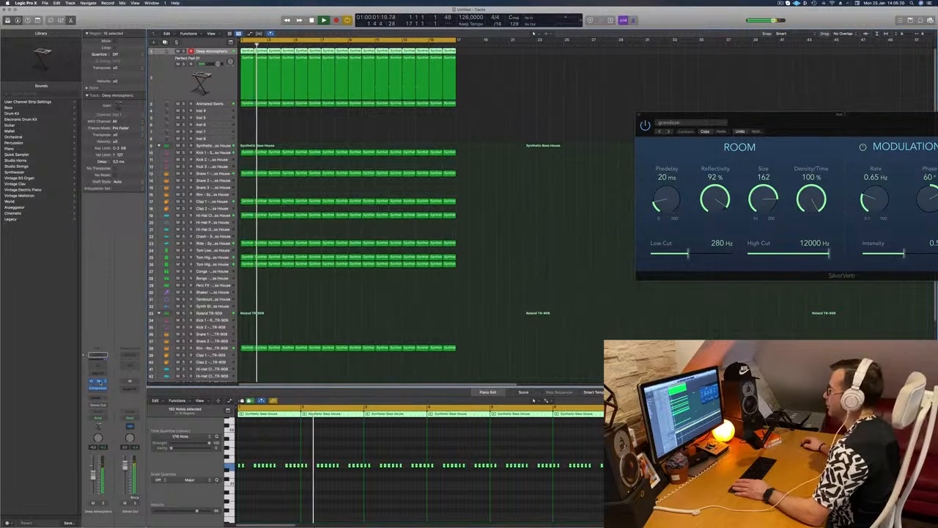
pyautogui.click(100, 381)
pyautogui.moveTo(641, 326); pyautogui.dragTo(600, 330)
pyautogui.press('Return')
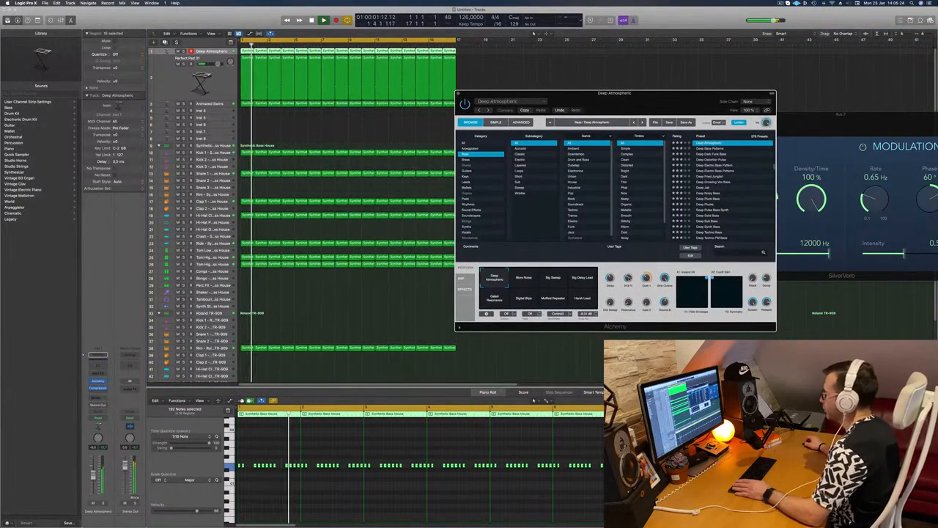
# Fine-tune the Cutoff and Gate 1 controls of the Deep Atmospheric bass, close Alchemy and stop playback.
pyautogui.moveTo(628, 278); pyautogui.dragTo(629, 272)
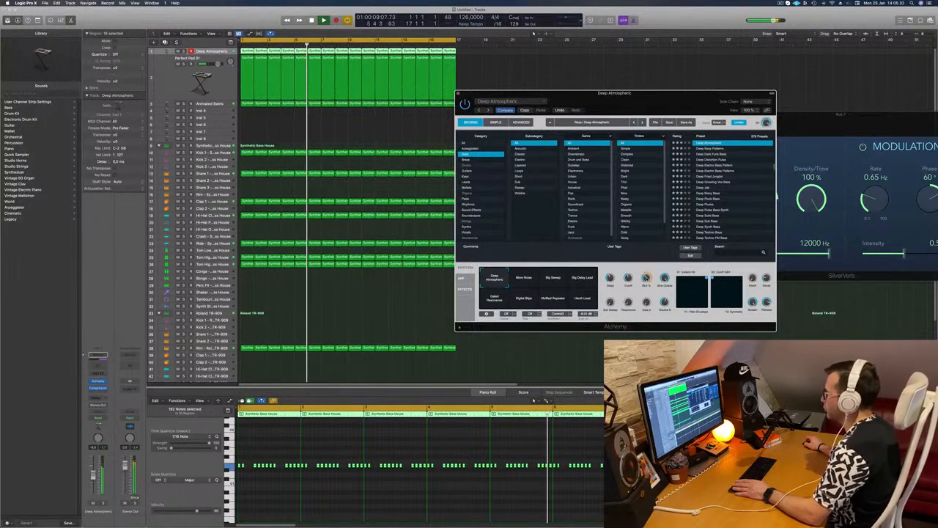
pyautogui.moveTo(646, 278)
pyautogui.mouseDown()
pyautogui.moveTo(646, 292)
pyautogui.moveTo(648, 259)
pyautogui.mouseUp()
pyautogui.moveTo(630, 278)
pyautogui.moveTo(646, 279); pyautogui.dragTo(647, 290)
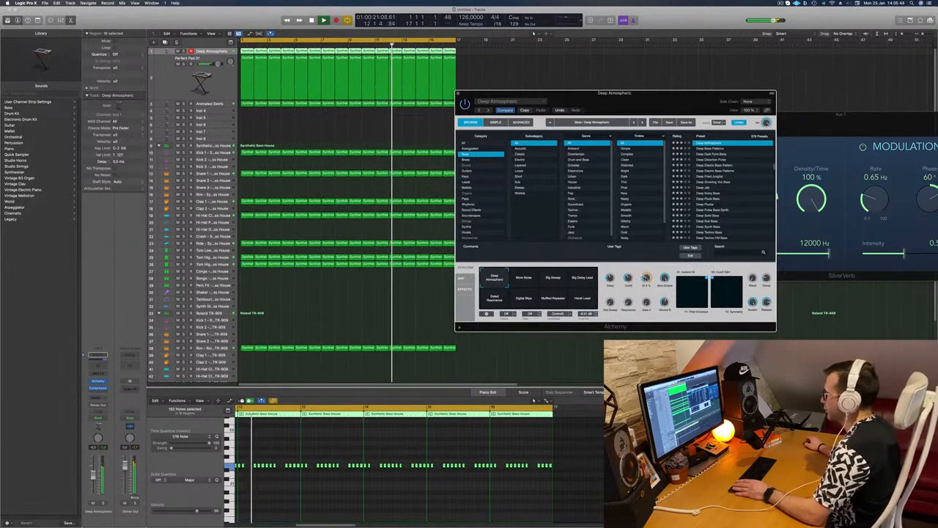
pyautogui.moveTo(629, 279); pyautogui.dragTo(628, 277)
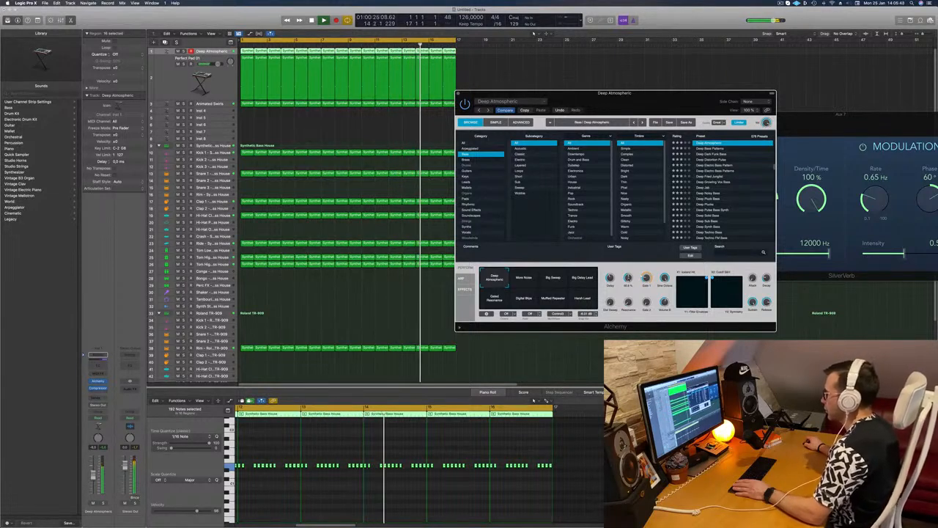
pyautogui.moveTo(643, 97); pyautogui.dragTo(613, 96)
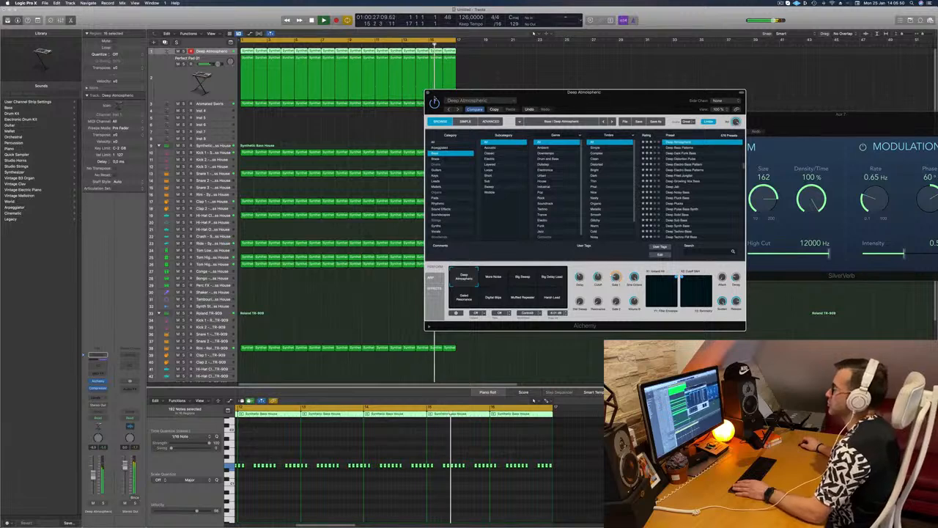
pyautogui.click(427, 93)
pyautogui.press('space')
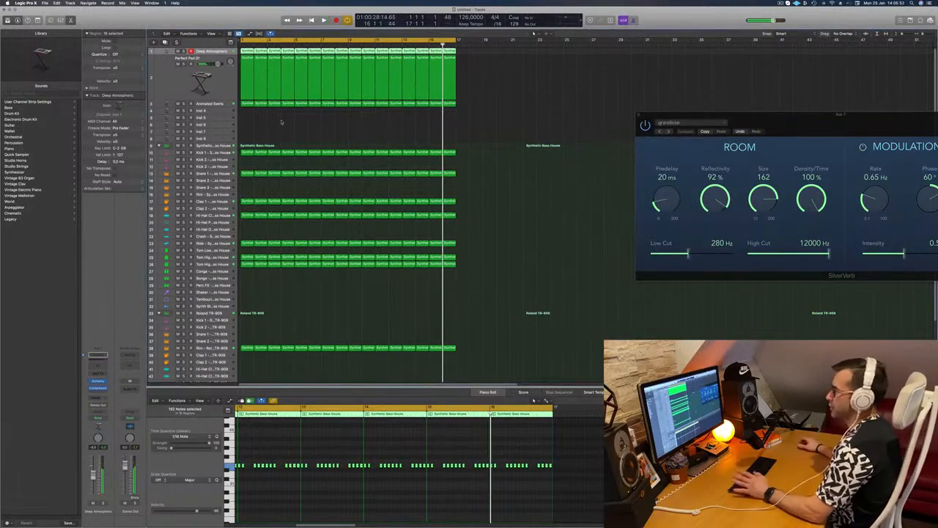
# Solo the Animated Swirls track briefly during playback, unsolo it and replay the full mix from the start.
pyautogui.press('space')
pyautogui.click(183, 103)
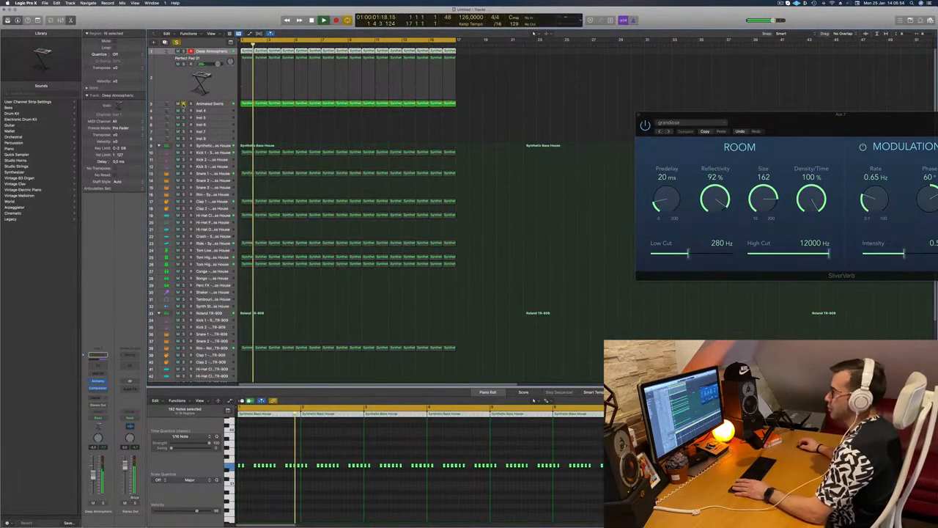
pyautogui.click(183, 104)
pyautogui.press('space')
pyautogui.press('space')
pyautogui.click(211, 104)
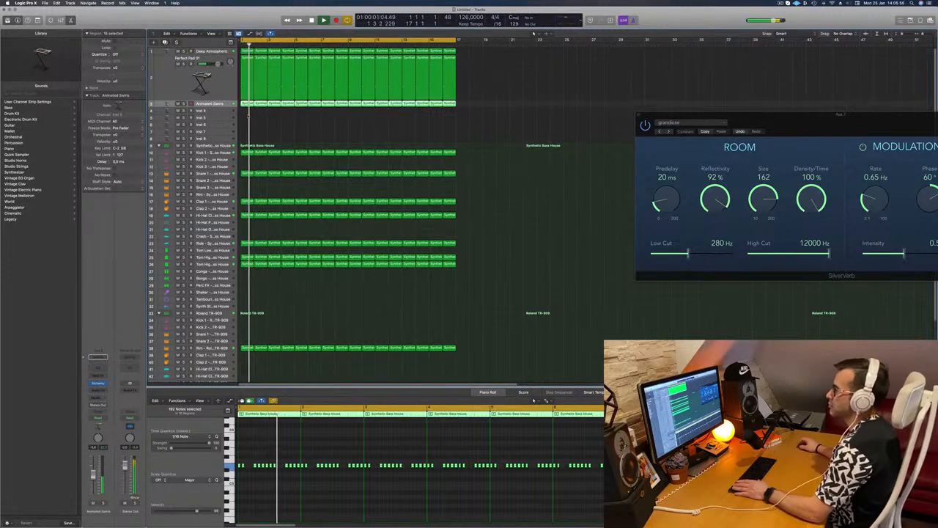
# Duplicate the Perfect Pad 01 track with its channel settings after a short listen.
pyautogui.click(210, 89)
pyautogui.press('space')
pyautogui.press('space')
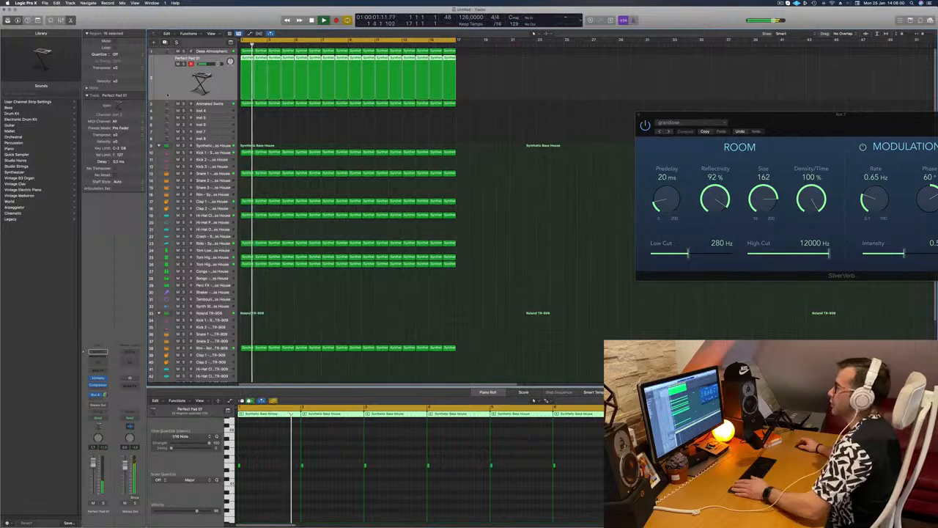
pyautogui.press('super+d')
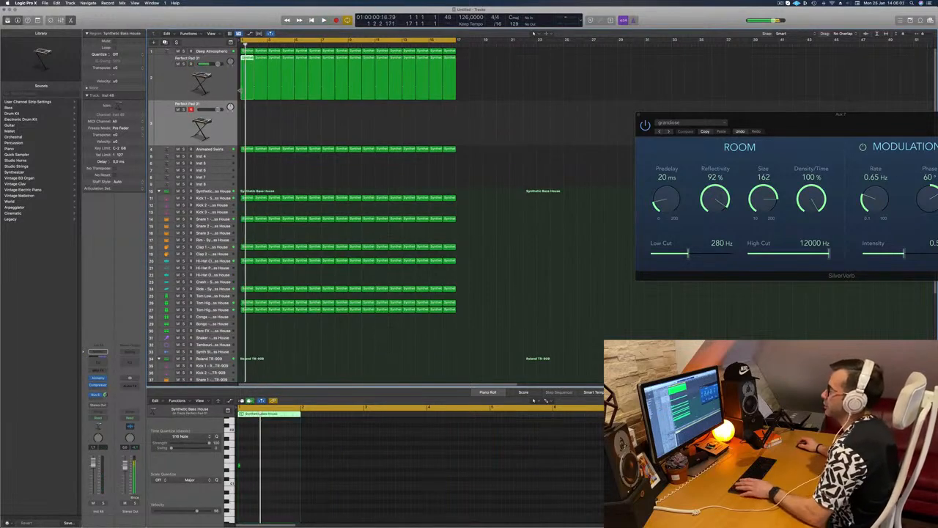
# Copy the first pad region to bar 2 of the duplicate track, extend it to mid-bar 3, shift its notes to mid-bar 2 and play.
pyautogui.moveTo(247, 70); pyautogui.dragTo(267, 124)
pyautogui.moveTo(353, 451); pyautogui.dragTo(333, 432)
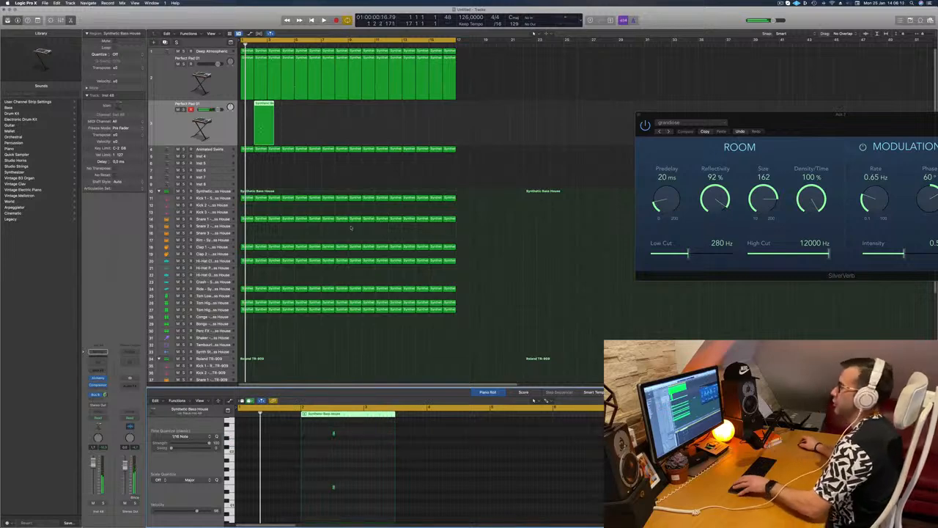
pyautogui.press('space')
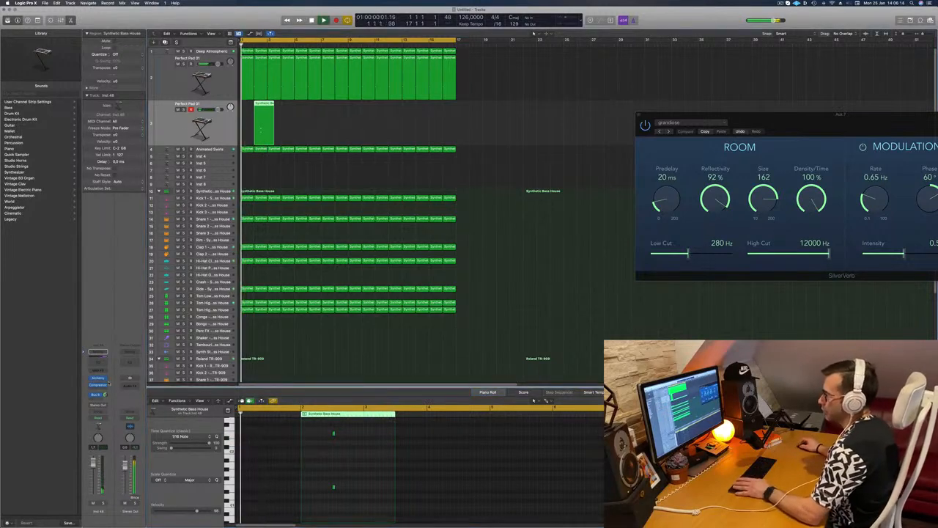
# Open Alchemy on the duplicated Perfect Pad track, load the Lazarus preset and start playback.
pyautogui.click(99, 379)
pyautogui.moveTo(507, 77); pyautogui.dragTo(611, 81)
pyautogui.press('space')
pyautogui.scroll(4, 612, 130)
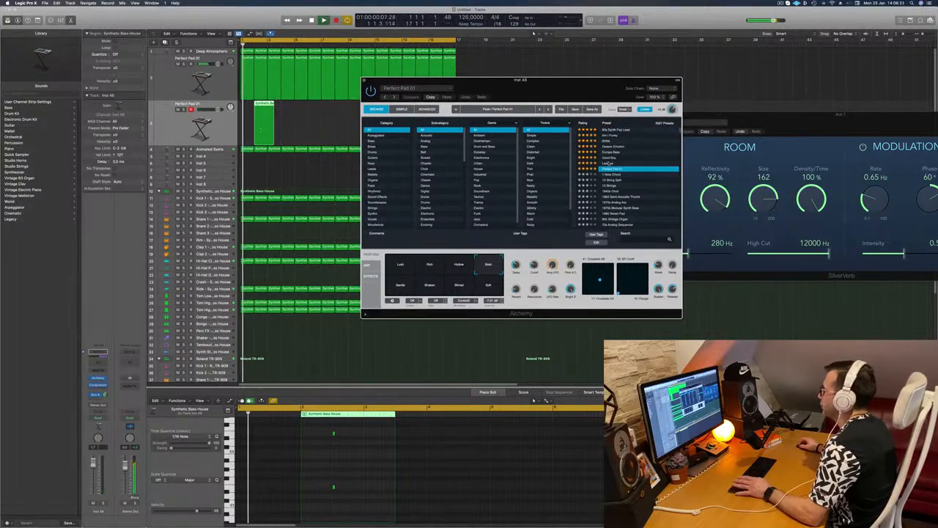
pyautogui.click(609, 162)
pyautogui.moveTo(580, 95); pyautogui.dragTo(622, 60)
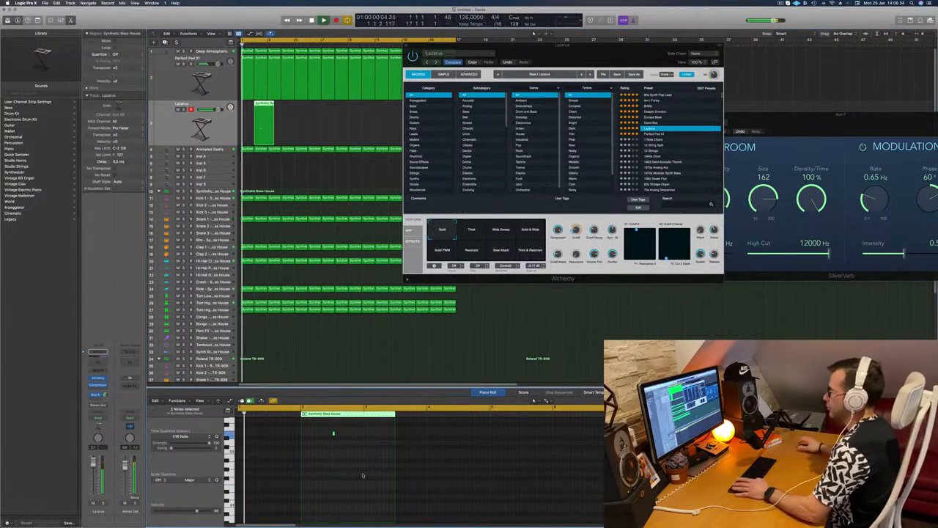
# Try the Thick, Wide Sweep and Solid & Wide snapshots of the Lazarus preset during playback.
pyautogui.moveTo(606, 48); pyautogui.dragTo(591, 98)
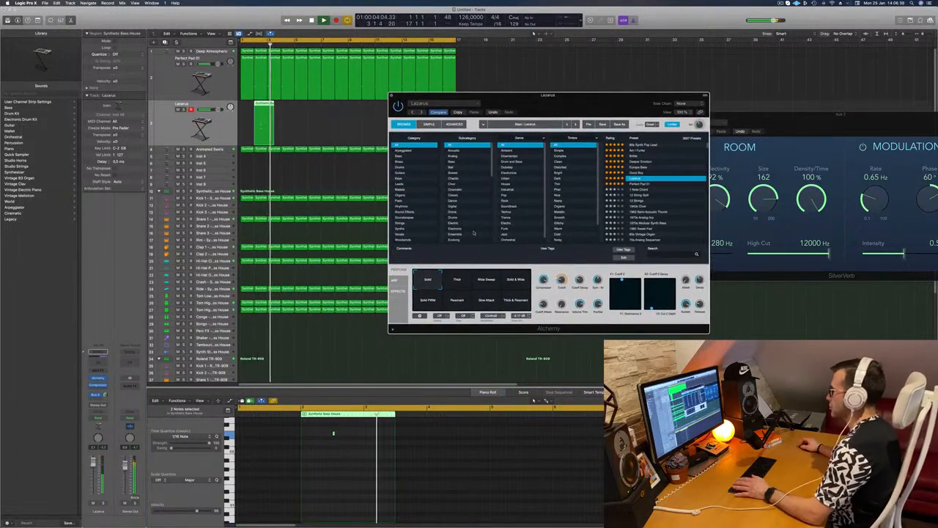
pyautogui.click(465, 277)
pyautogui.click(485, 283)
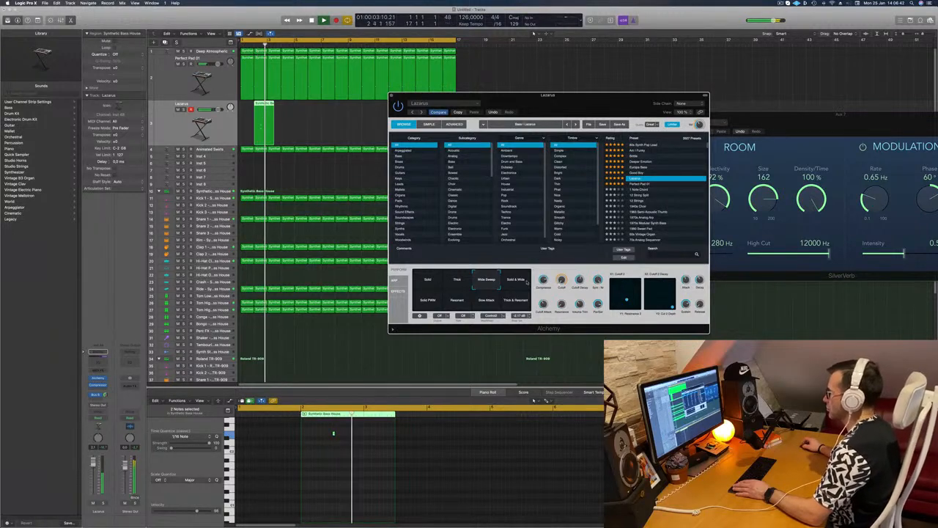
pyautogui.click(516, 281)
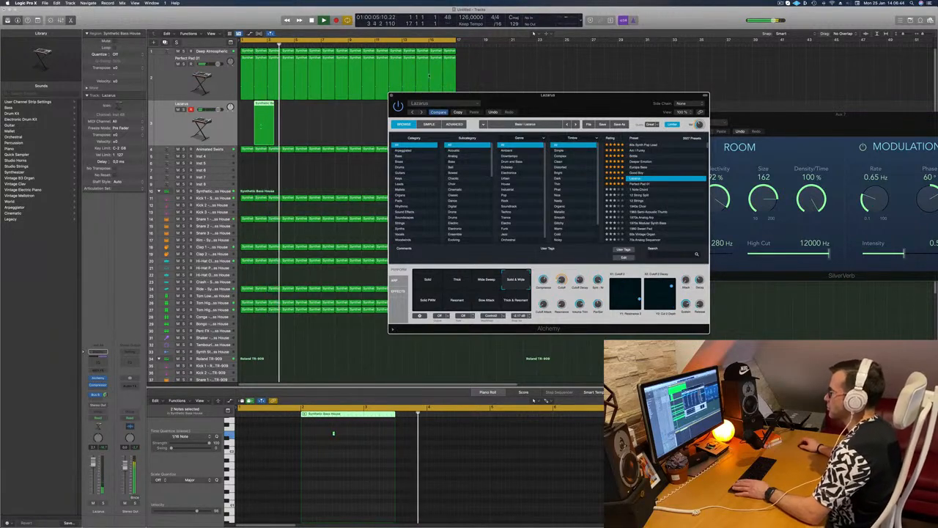
# Copy the Lazarus track's region every two bars so it repeats through bar 16.
pyautogui.moveTo(513, 94); pyautogui.dragTo(559, 98)
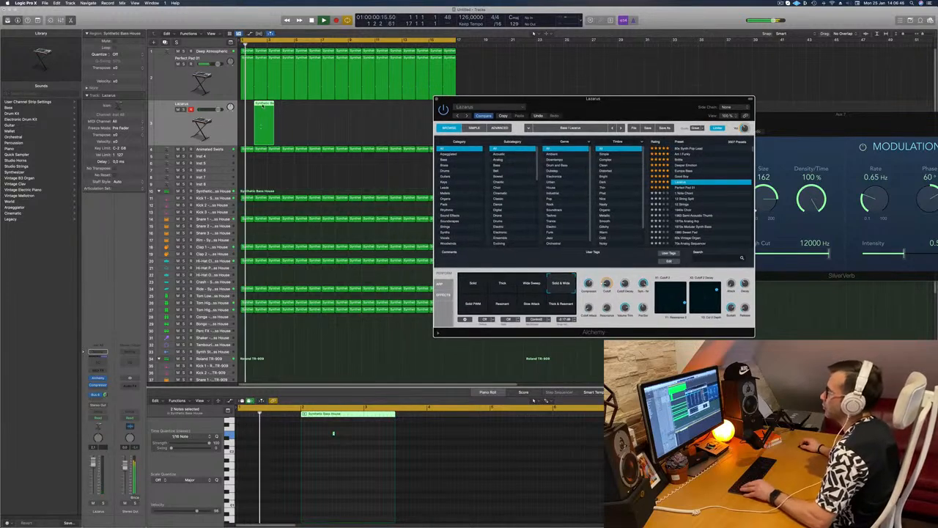
pyautogui.moveTo(262, 104); pyautogui.dragTo(425, 107)
pyautogui.keyDown('shift'); pyautogui.click(269, 113); pyautogui.keyUp('shift')
pyautogui.moveTo(517, 99); pyautogui.dragTo(468, 119)
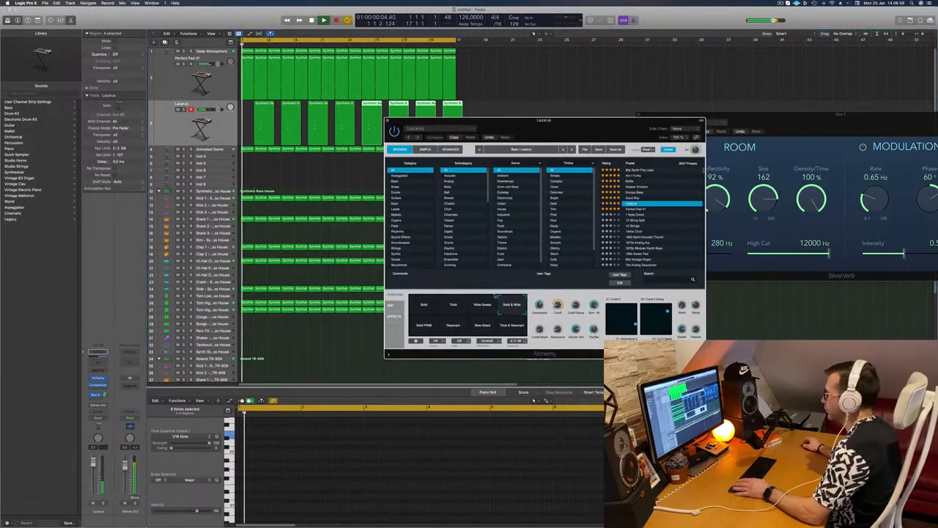
# Try Solid PWM, 80s Synth Pop Lead and Am I Funky, and load the Brittle preset in Alchemy.
pyautogui.click(425, 325)
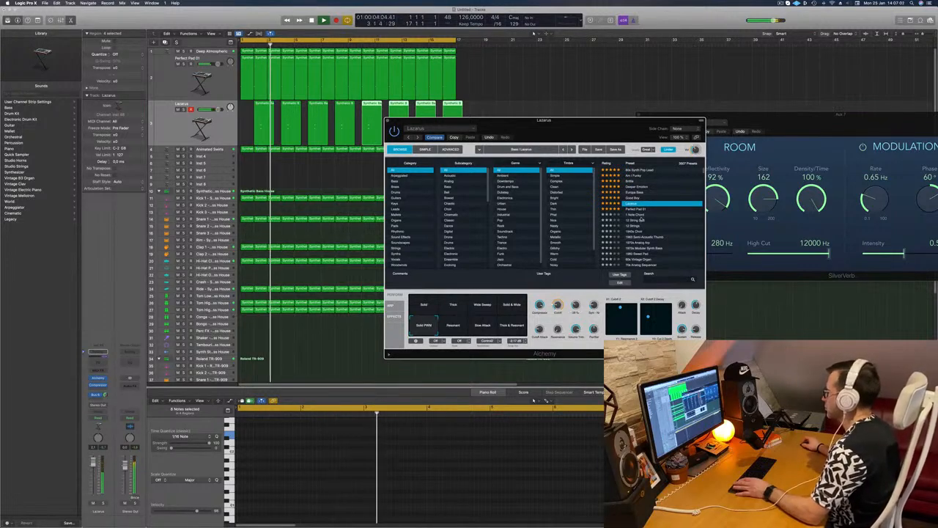
pyautogui.click(639, 171)
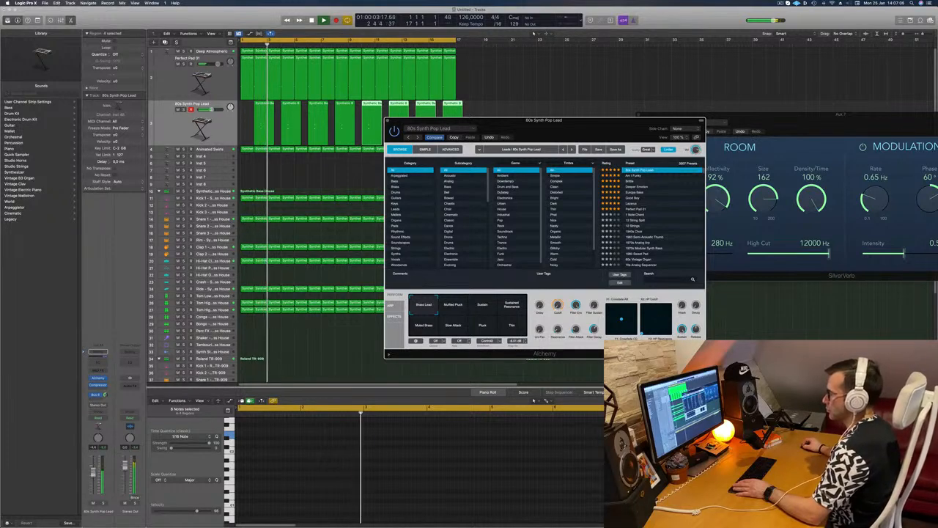
pyautogui.click(634, 176)
pyautogui.click(632, 181)
pyautogui.moveTo(608, 129); pyautogui.dragTo(622, 113)
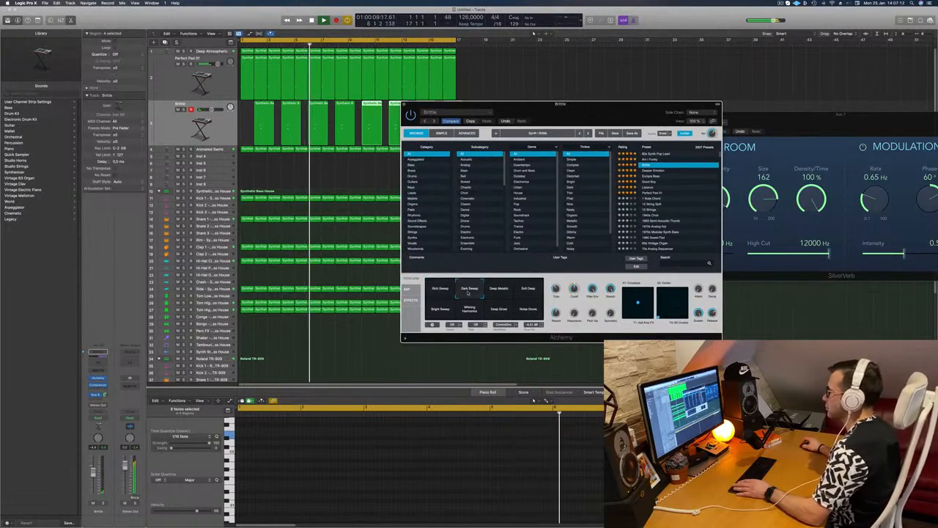
# Audition Brittle snapshots including Deep Metallic, Bright Sweep and Whining Harmonics while raising the track volume slightly.
pyautogui.click(497, 290)
pyautogui.moveTo(588, 120); pyautogui.dragTo(638, 88)
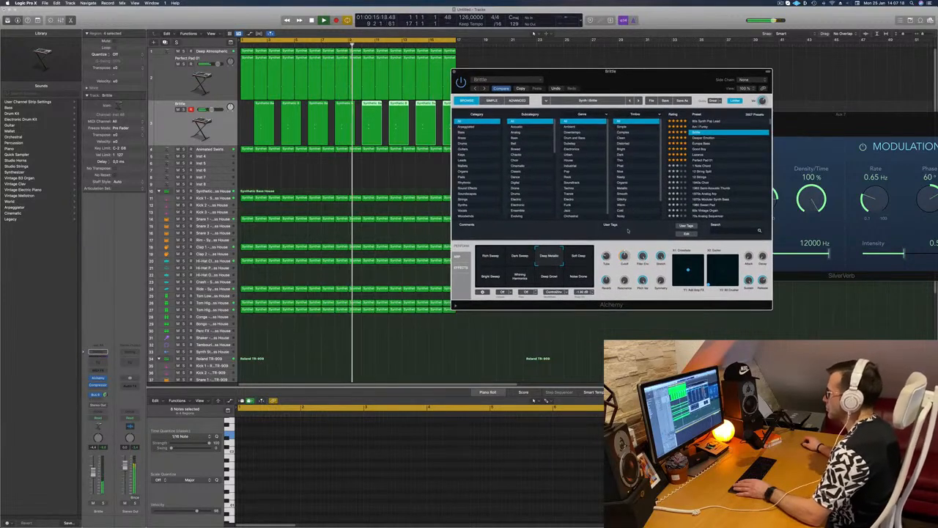
pyautogui.click(577, 256)
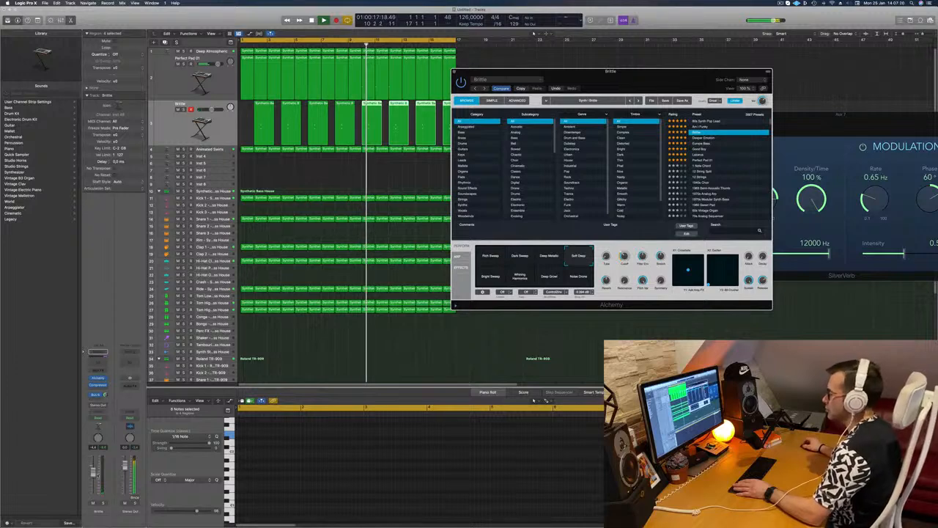
pyautogui.moveTo(213, 109); pyautogui.dragTo(214, 109)
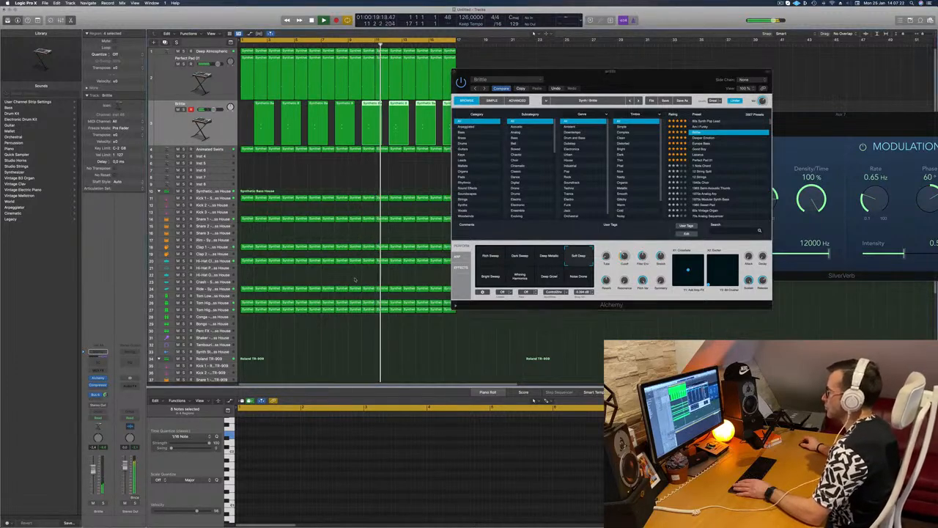
pyautogui.click(494, 280)
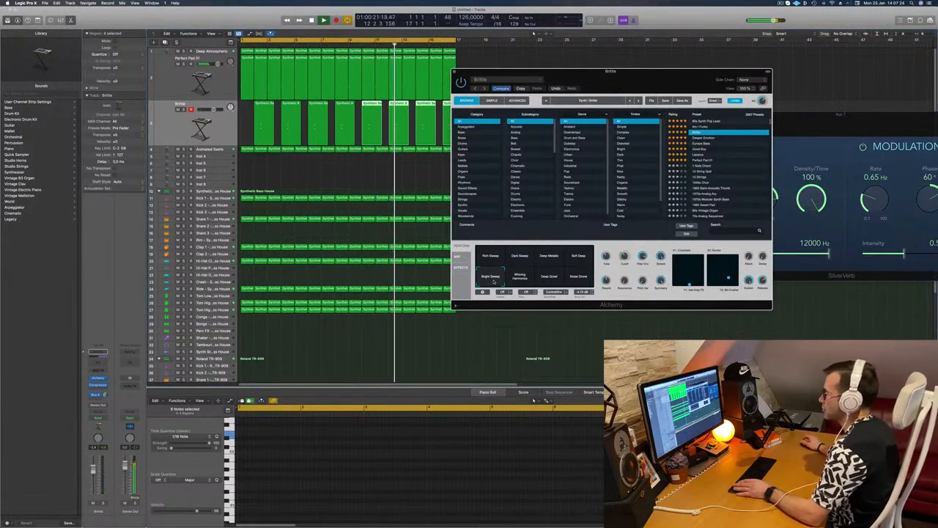
pyautogui.click(519, 276)
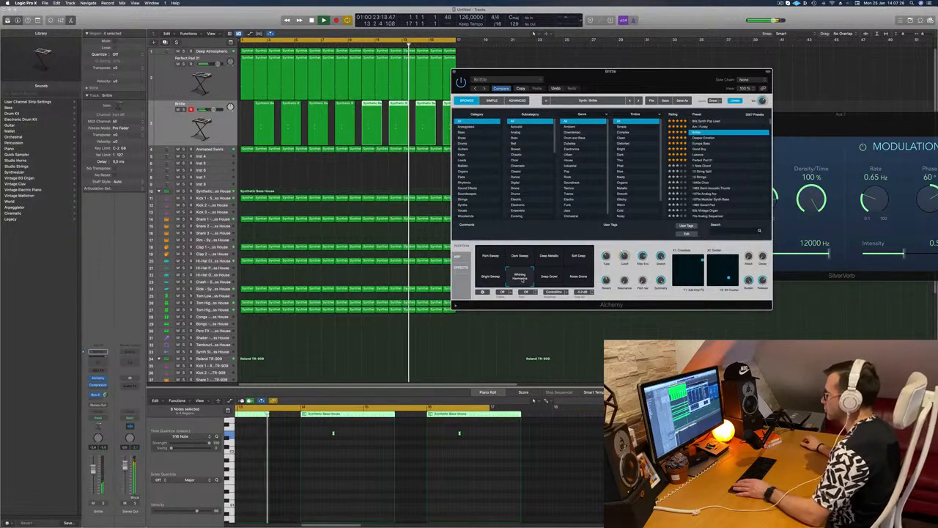
# Choose Brittle's Deep Growl snapshot, lower the track volume slightly and close Alchemy.
pyautogui.click(94, 469)
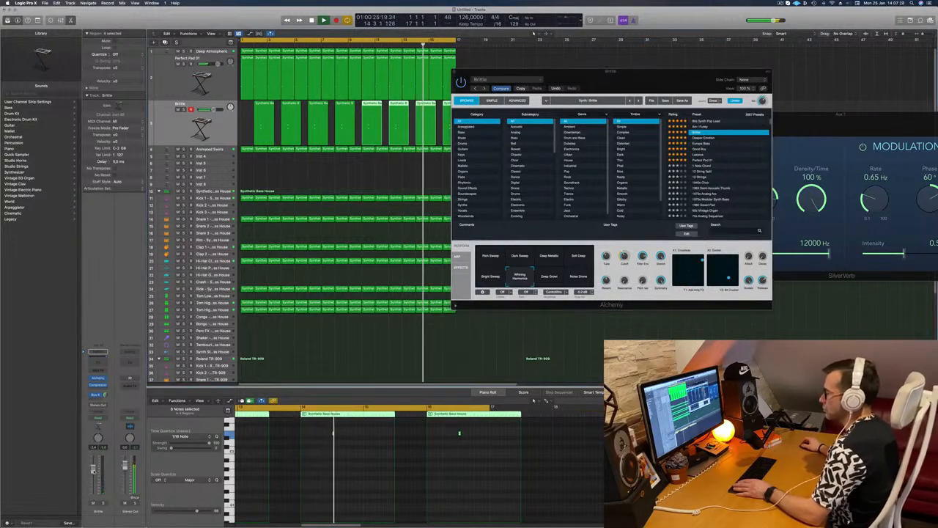
pyautogui.click(548, 278)
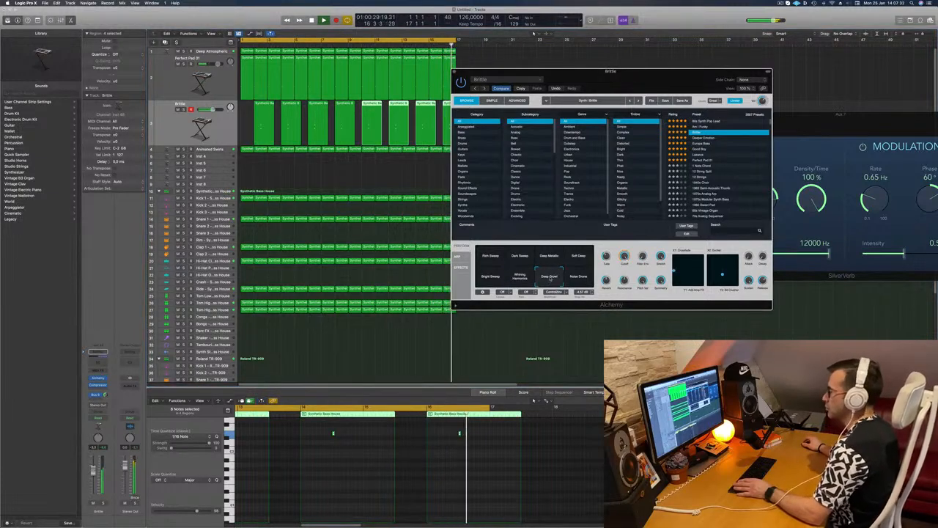
pyautogui.moveTo(93, 476); pyautogui.dragTo(93, 475)
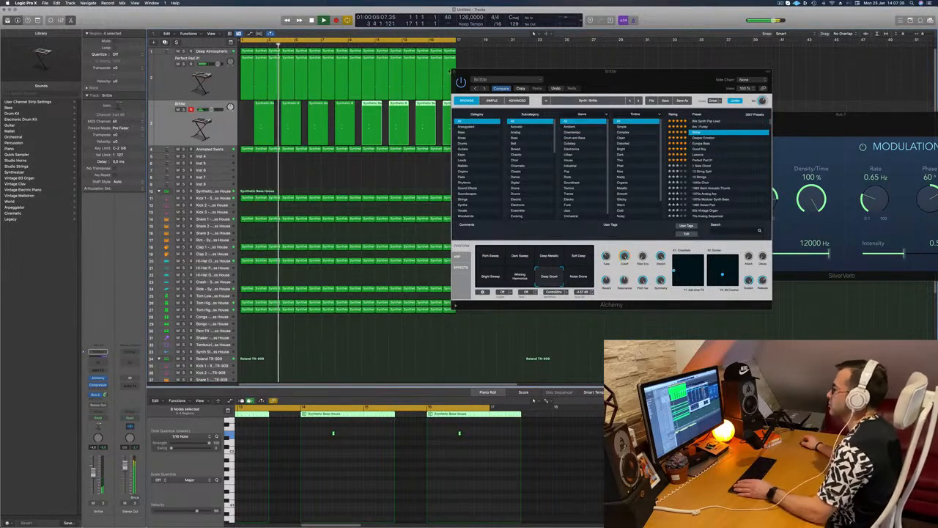
pyautogui.click(455, 72)
# Stop playback at the start and copy the first Kick 1 region to the closed hi-hat track of the Roland TR-909 kit.
pyautogui.hscroll(-2, 274, 274)
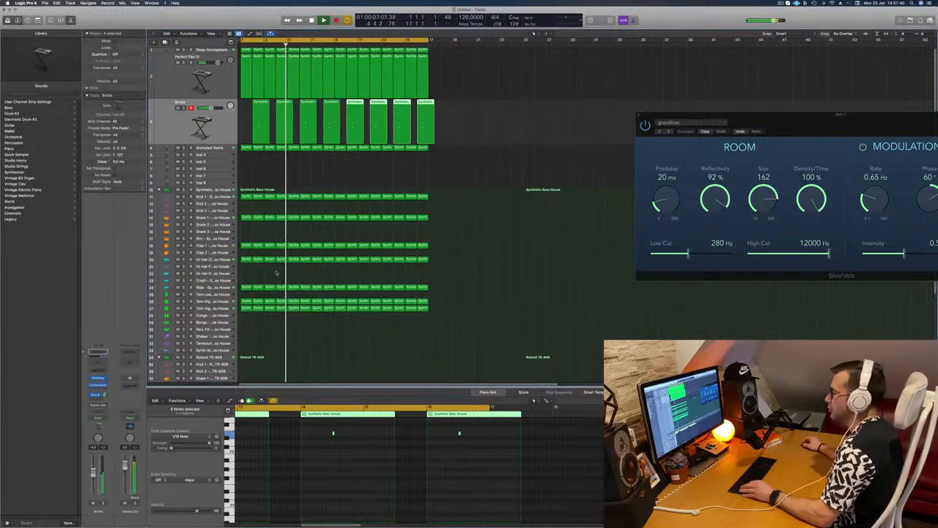
pyautogui.scroll(-2, 274, 274)
pyautogui.scroll(-5, 259, 254)
pyautogui.press('space')
pyautogui.press('Return')
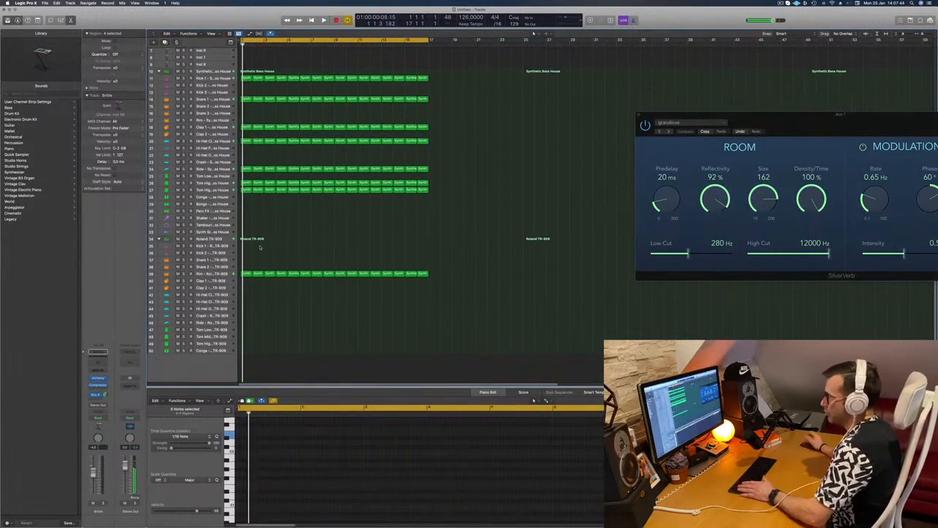
pyautogui.click(246, 274)
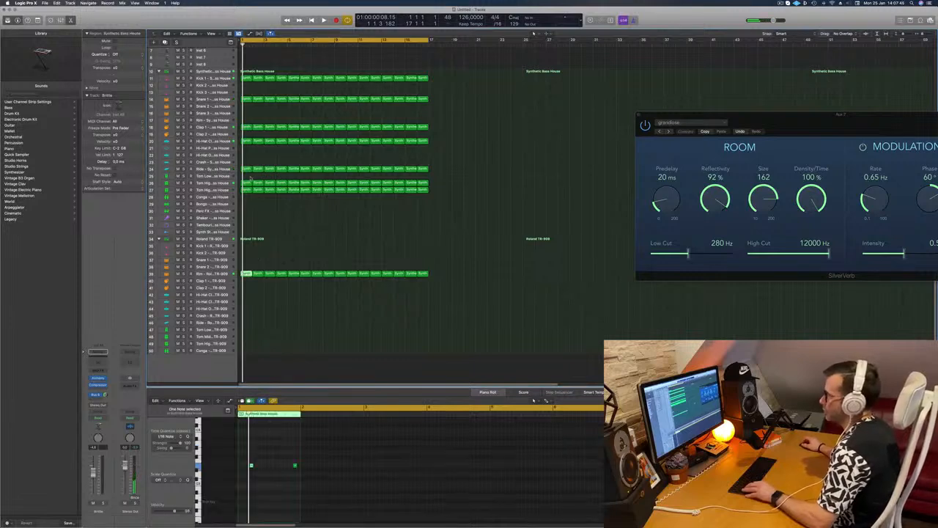
pyautogui.moveTo(247, 78); pyautogui.dragTo(248, 298)
# Duplicate the hi-hat region's notes to fill bar 1 with sixteenths, repeat the region through bar 16 and play.
pyautogui.moveTo(291, 459); pyautogui.dragTo(222, 474)
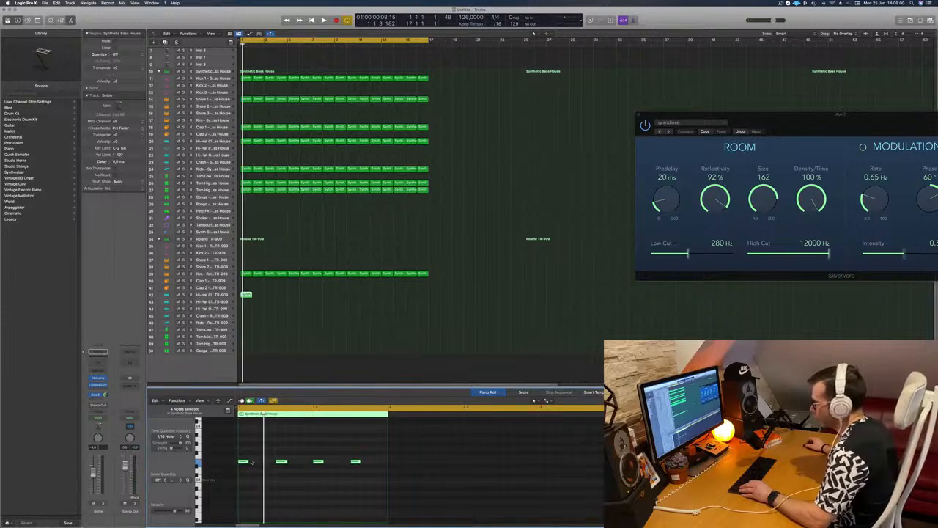
pyautogui.moveTo(242, 463)
pyautogui.mouseDown()
pyautogui.moveTo(268, 470)
pyautogui.moveTo(258, 466)
pyautogui.mouseUp()
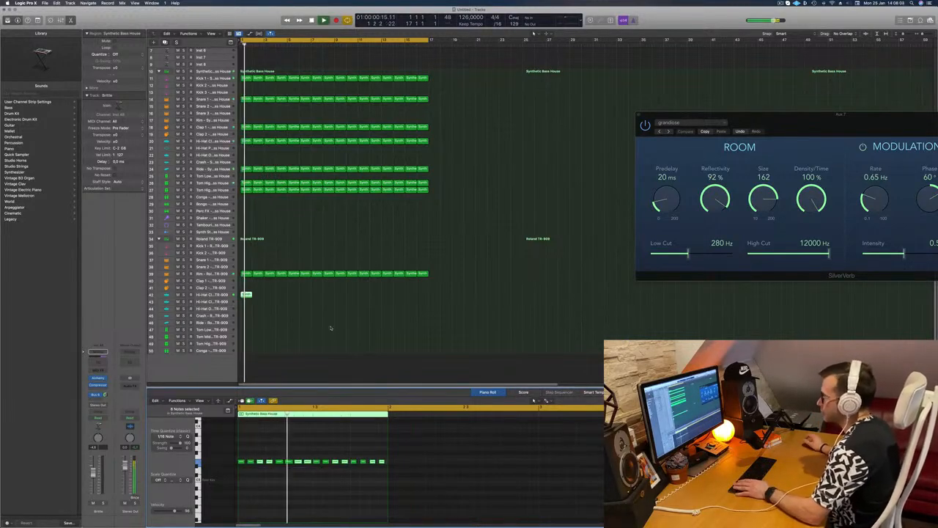
pyautogui.moveTo(246, 294); pyautogui.dragTo(335, 301)
pyautogui.press('space')
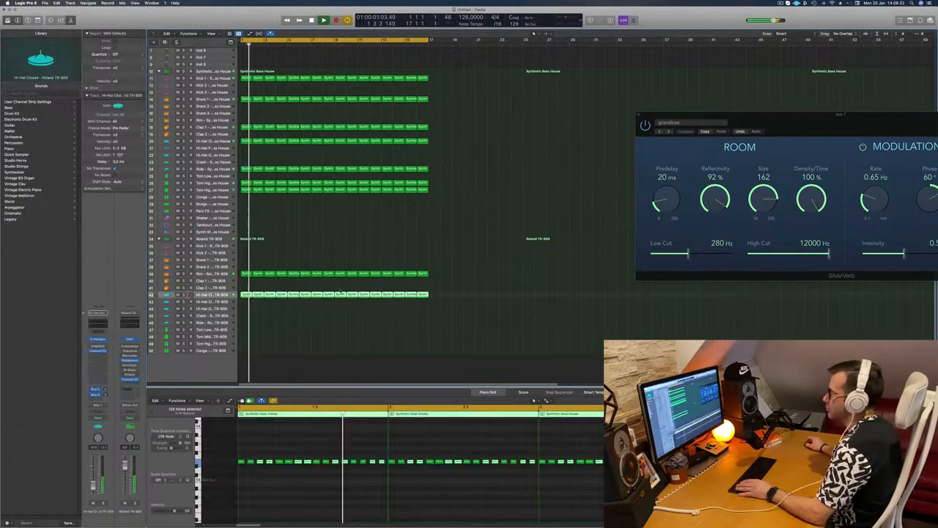
# Open Alchemy on the Inst 4 track and filter its presets to Pads with the Fast Attack subcategory.
pyautogui.scroll(3, 360, 112)
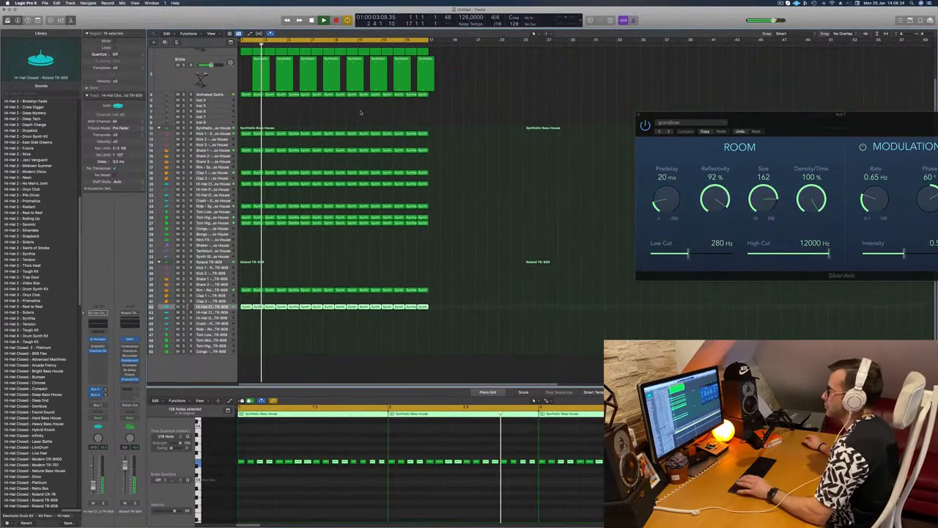
pyautogui.click(360, 112)
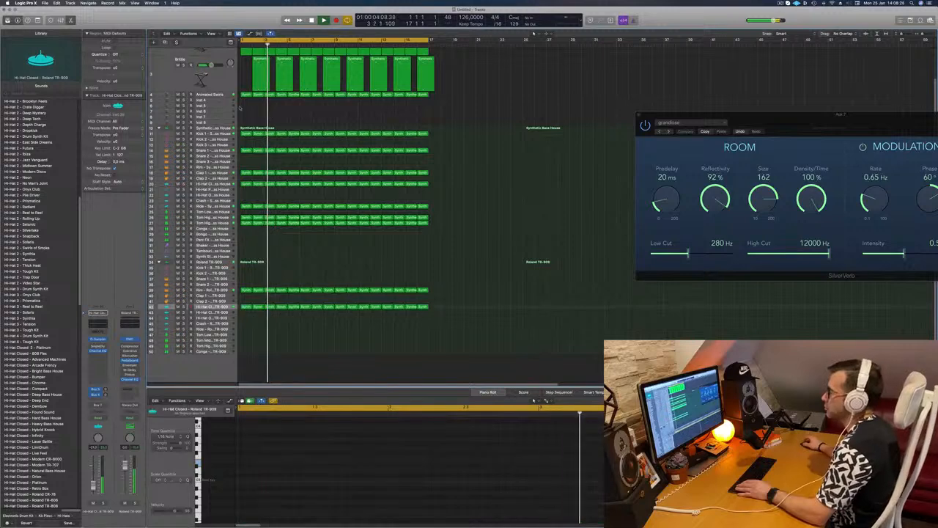
pyautogui.click(212, 101)
pyautogui.scroll(3, 241, 116)
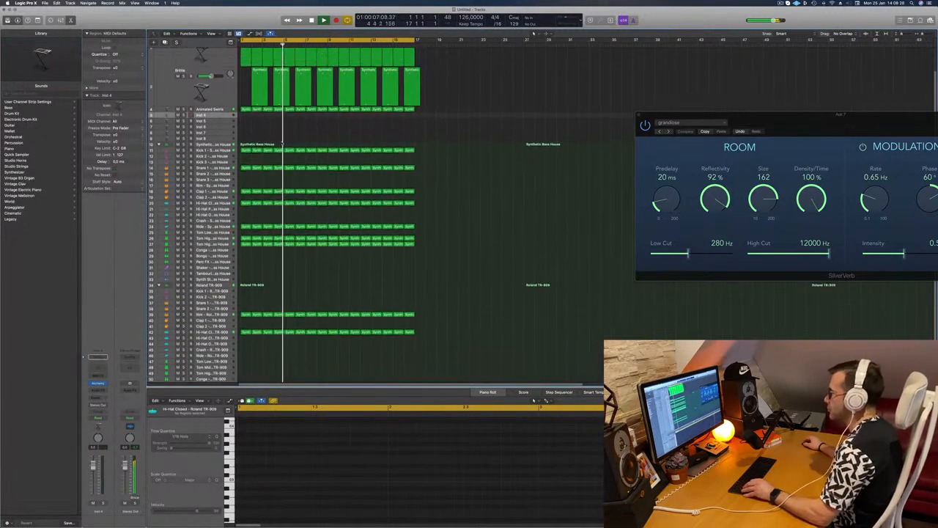
pyautogui.click(173, 115)
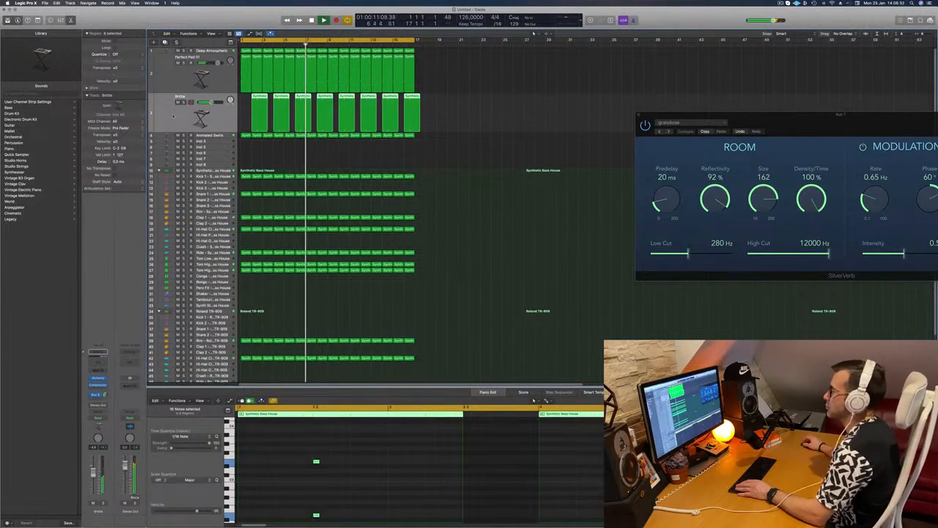
pyautogui.click(218, 141)
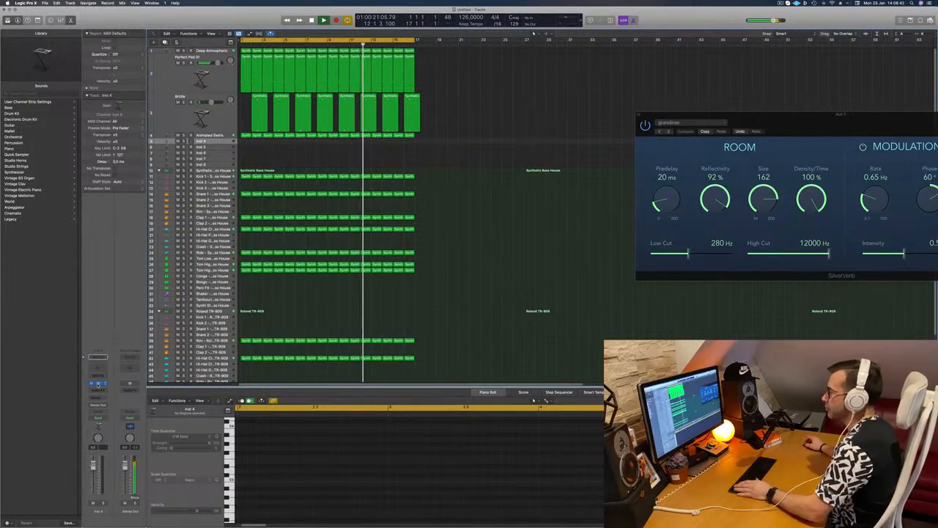
pyautogui.click(98, 382)
pyautogui.moveTo(480, 85); pyautogui.dragTo(516, 97)
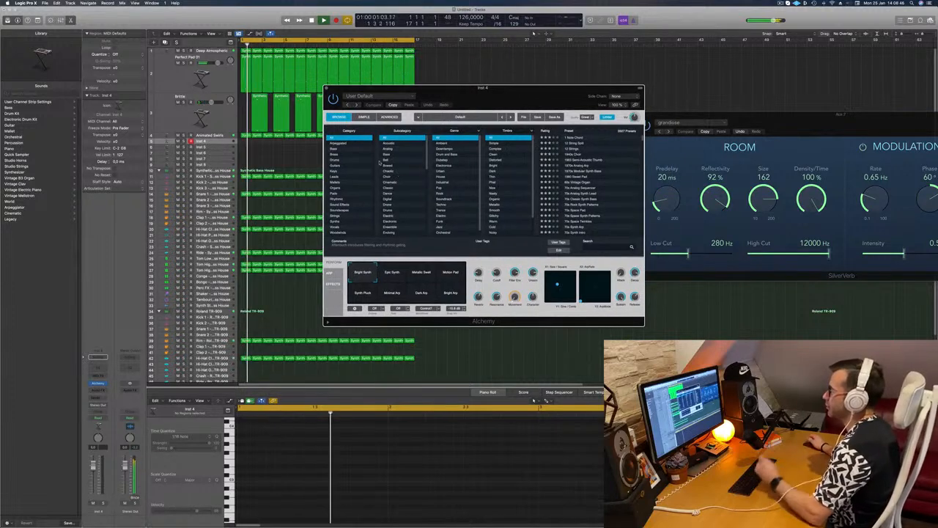
pyautogui.click(334, 194)
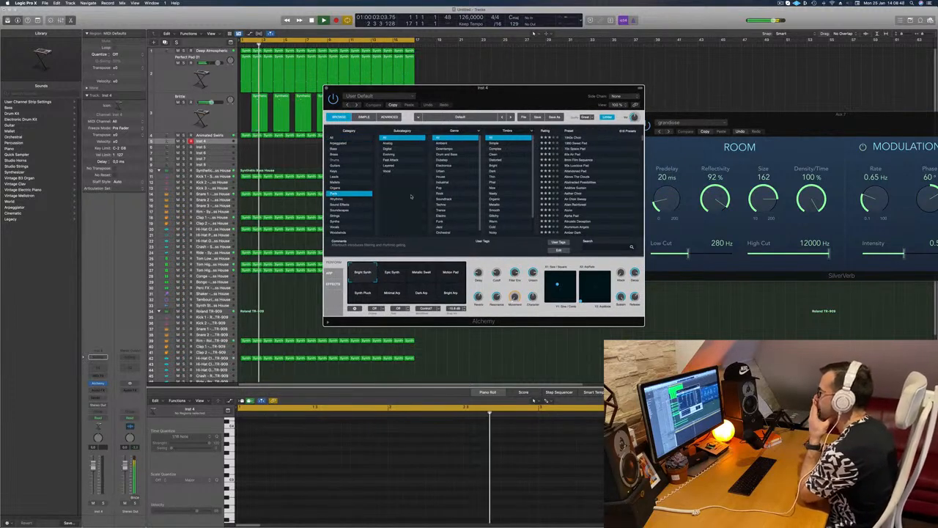
pyautogui.click(401, 159)
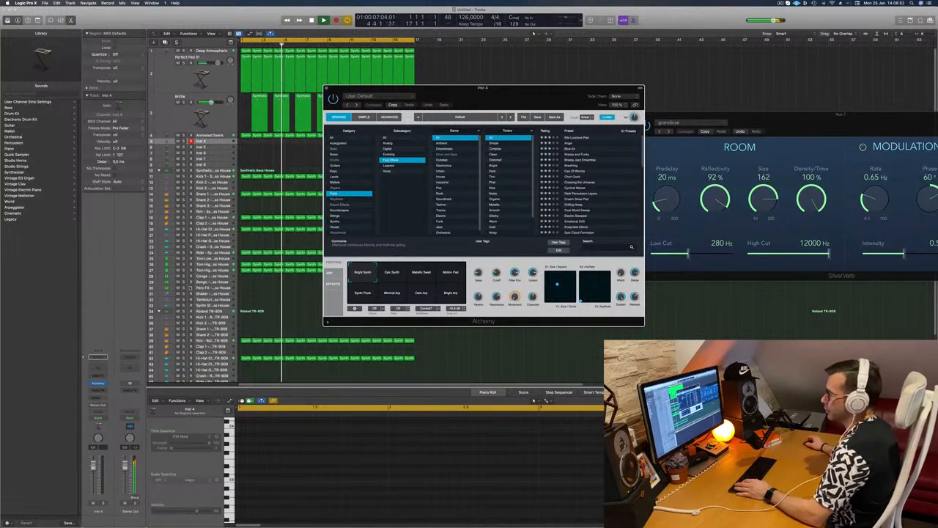
# Add a send from Inst 4 to the reverb bus feeding Aux 7 and show the Musical Typing keyboard.
pyautogui.click(93, 398)
pyautogui.moveTo(118, 405)
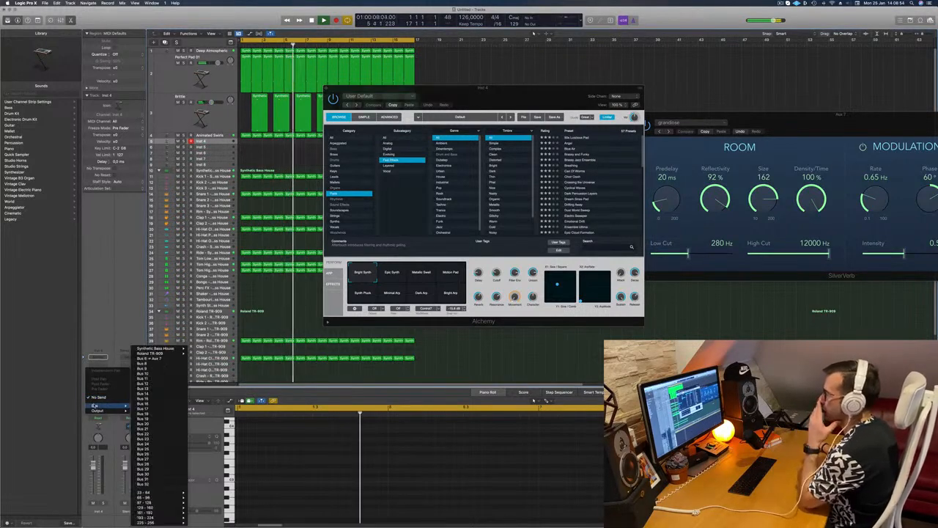
pyautogui.click(151, 358)
pyautogui.moveTo(513, 96); pyautogui.dragTo(557, 109)
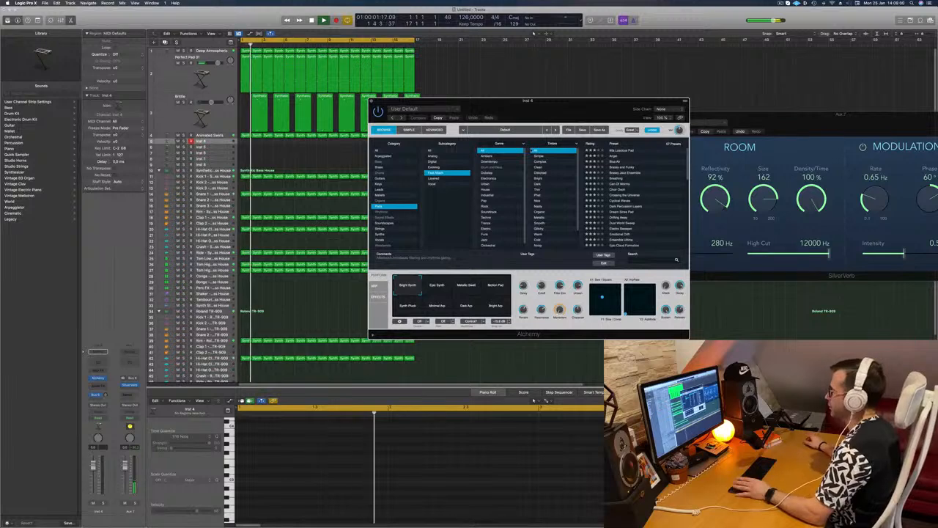
pyautogui.press('super+k')
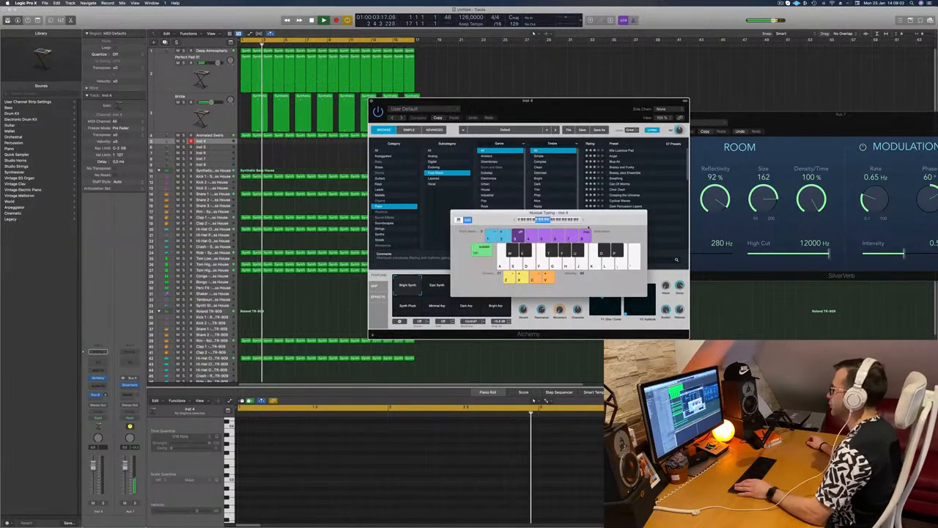
# Load the Breathing pad preset in Alchemy and adjust the track's reverb send level.
pyautogui.moveTo(528, 100); pyautogui.dragTo(301, 139)
pyautogui.moveTo(550, 212); pyautogui.dragTo(747, 192)
pyautogui.moveTo(353, 145); pyautogui.dragTo(483, 108)
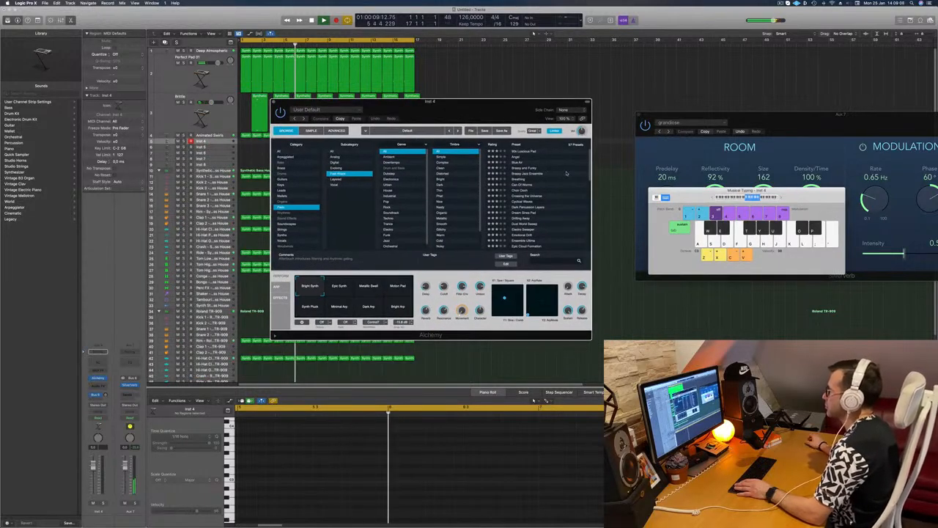
pyautogui.click(519, 180)
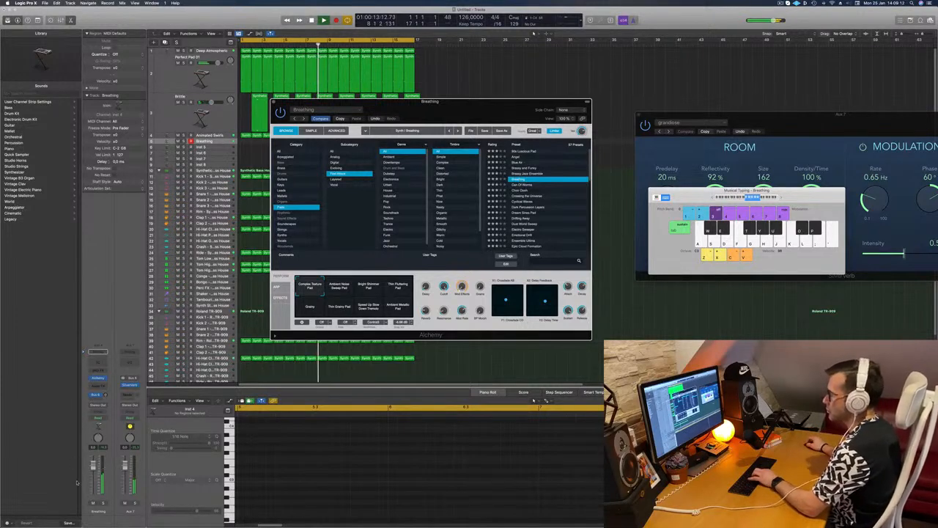
pyautogui.click(106, 395)
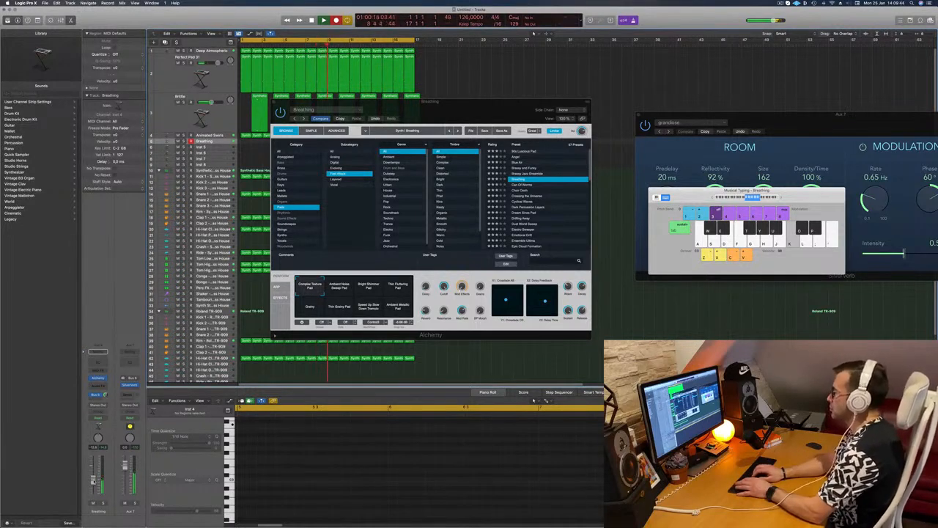
# Record a slow pad melody on the Breathing track through bar 16 using the Musical Typing keyboard, and stop the recording.
pyautogui.press('k')
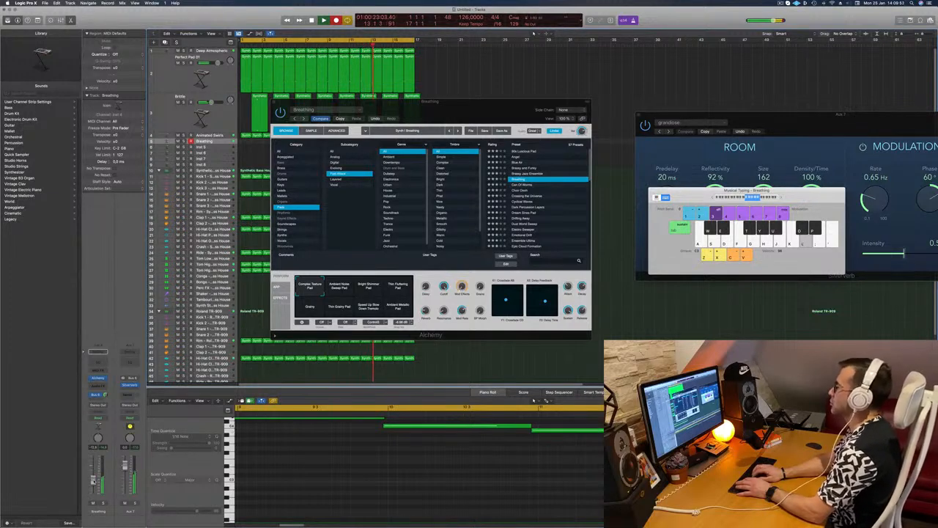
pyautogui.press('k')
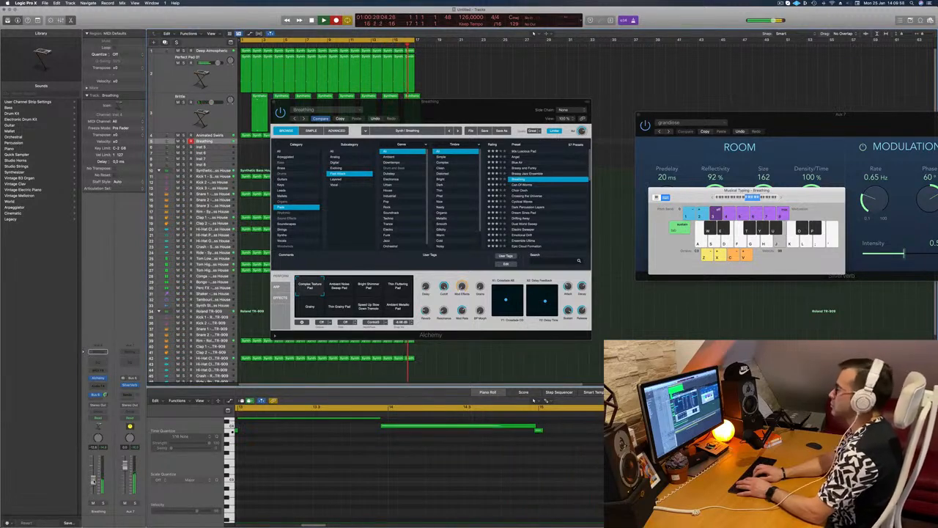
pyautogui.press('space')
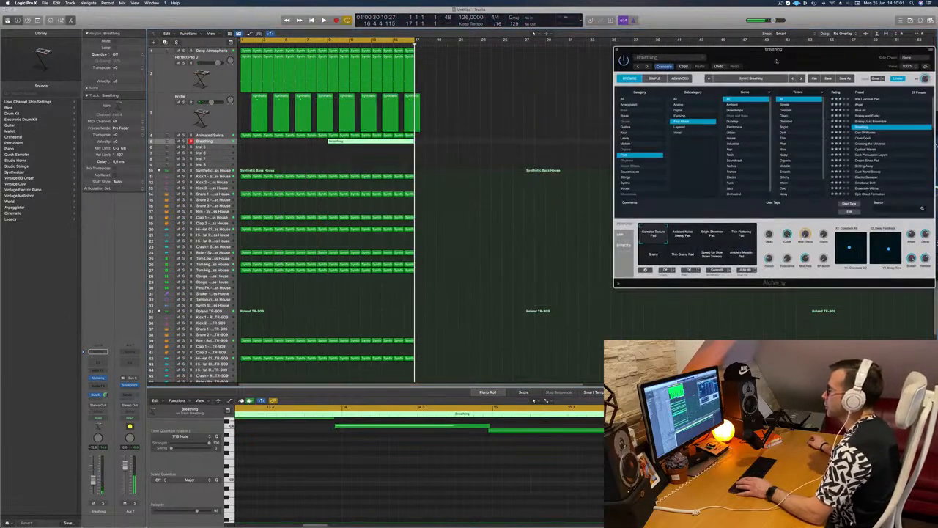
# Open the recorded Breathing region in the Piano Roll and quantize all its notes to 1/16.
pyautogui.press('space')
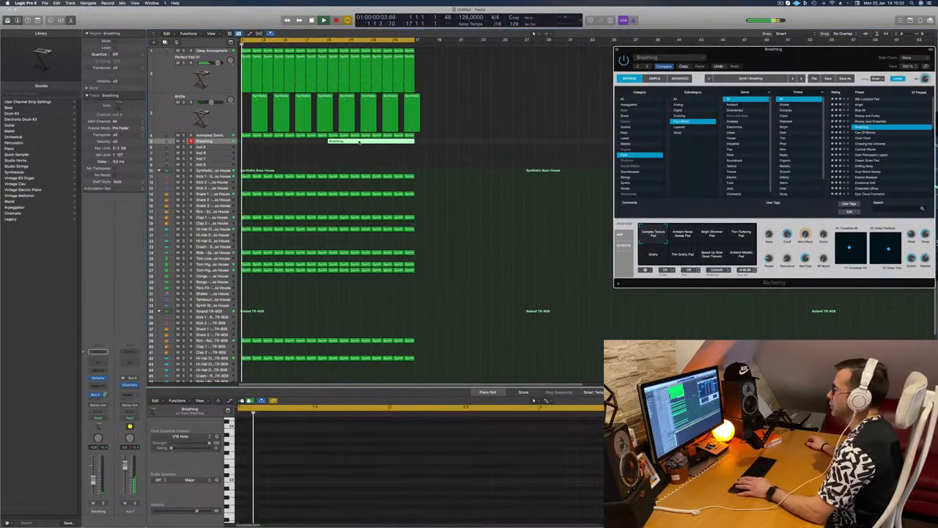
pyautogui.click(358, 156)
pyautogui.doubleClick(359, 141)
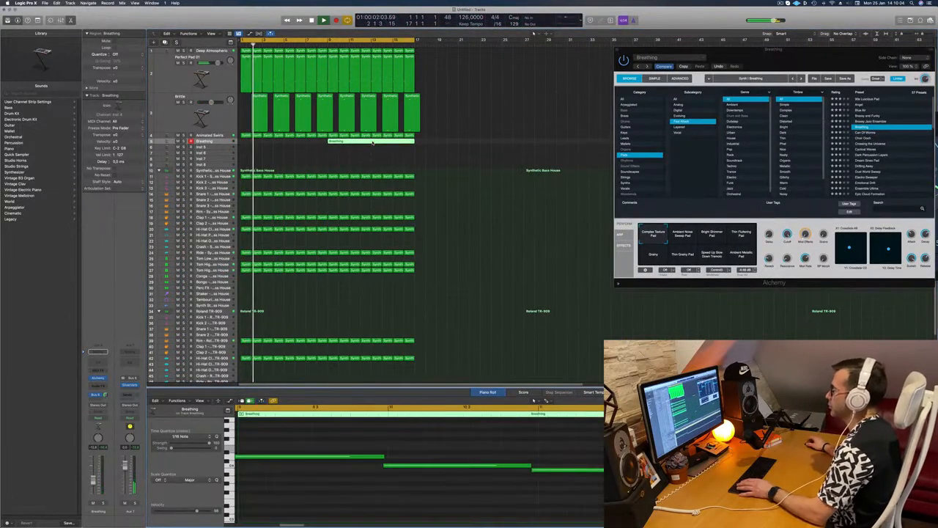
pyautogui.scroll(-2, 437, 450)
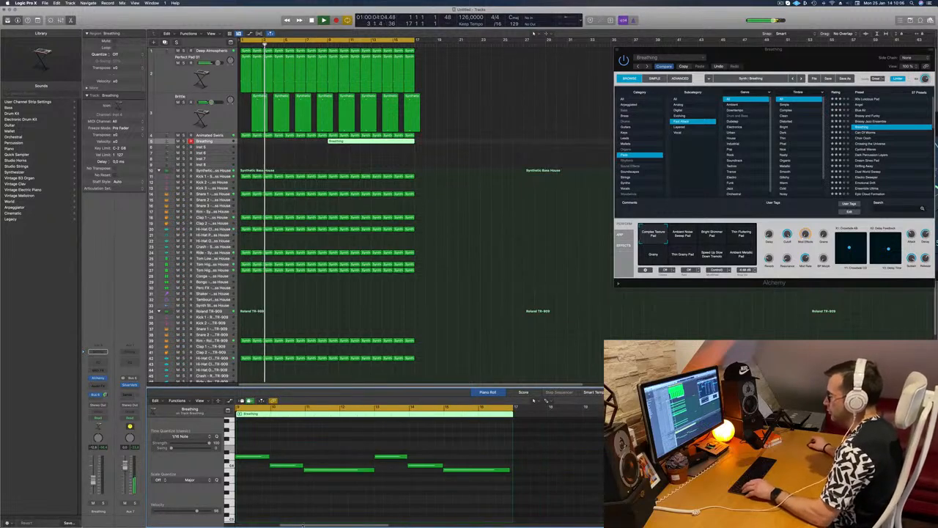
pyautogui.press('super+a')
pyautogui.press('q')
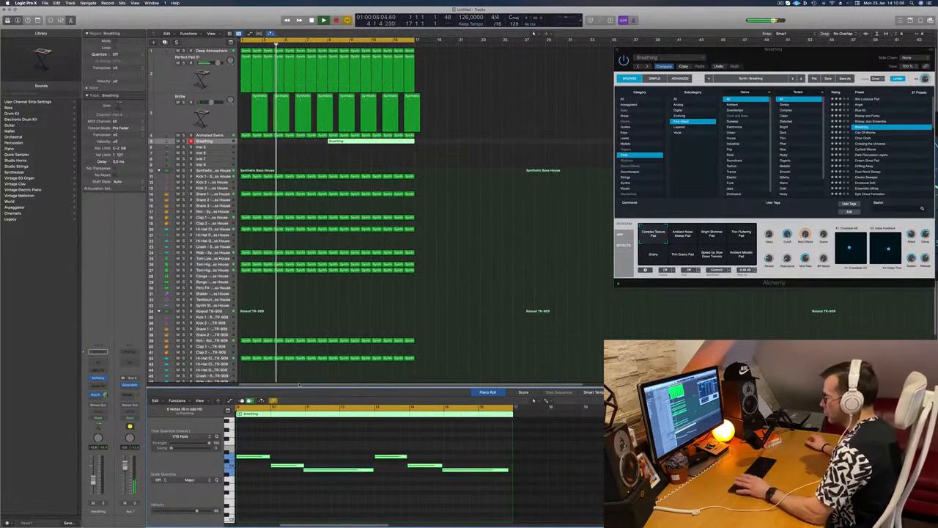
# Move the Breathing region to start at bar 1 and play the loop from the start.
pyautogui.press('space')
pyautogui.moveTo(361, 145); pyautogui.dragTo(272, 144)
pyautogui.press('space')
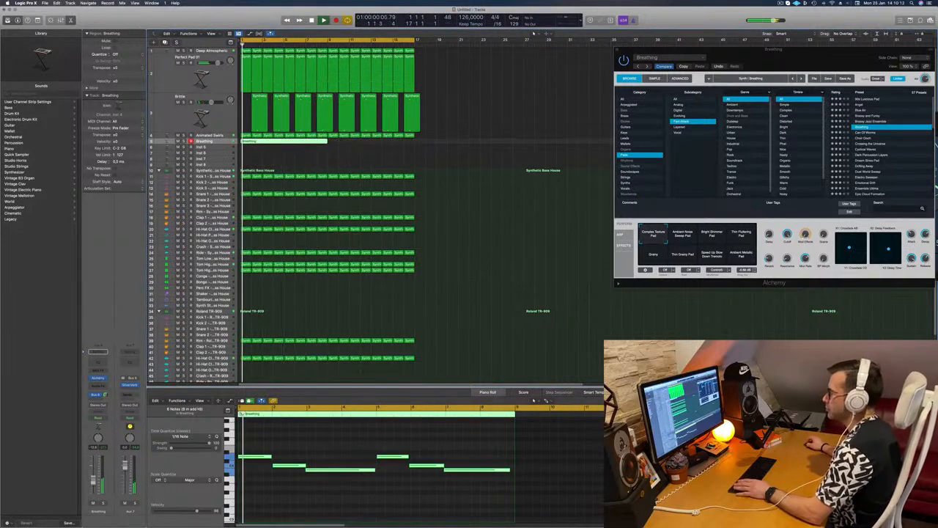
# Stop playback and extend the long third note of the Breathing region to about bar 5.
pyautogui.click(334, 471)
pyautogui.press('space')
pyautogui.moveTo(334, 470); pyautogui.dragTo(336, 472)
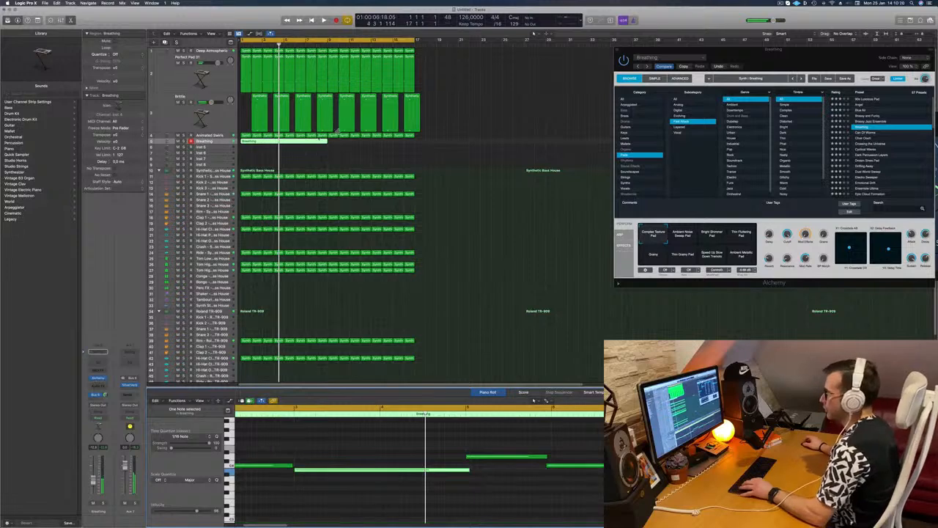
# Split the Breathing region at bar 5, splitting the crossing notes, and delete its second half.
pyautogui.press('space')
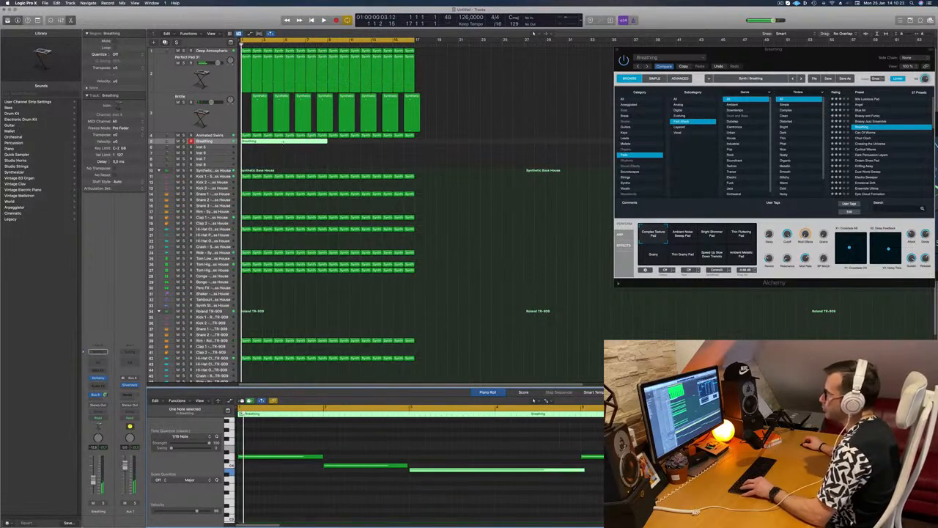
pyautogui.keyDown('super'); pyautogui.click(284, 141); pyautogui.keyUp('super')
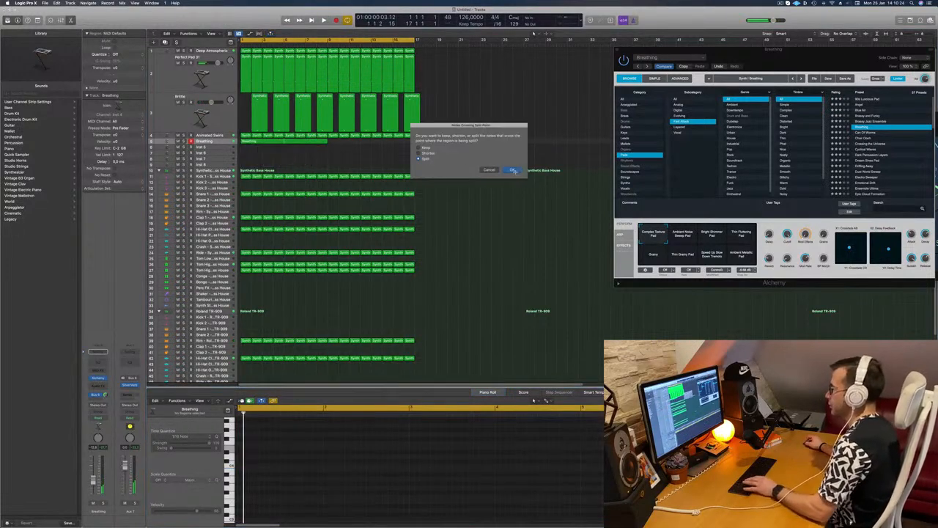
pyautogui.click(513, 170)
pyautogui.press('Delete')
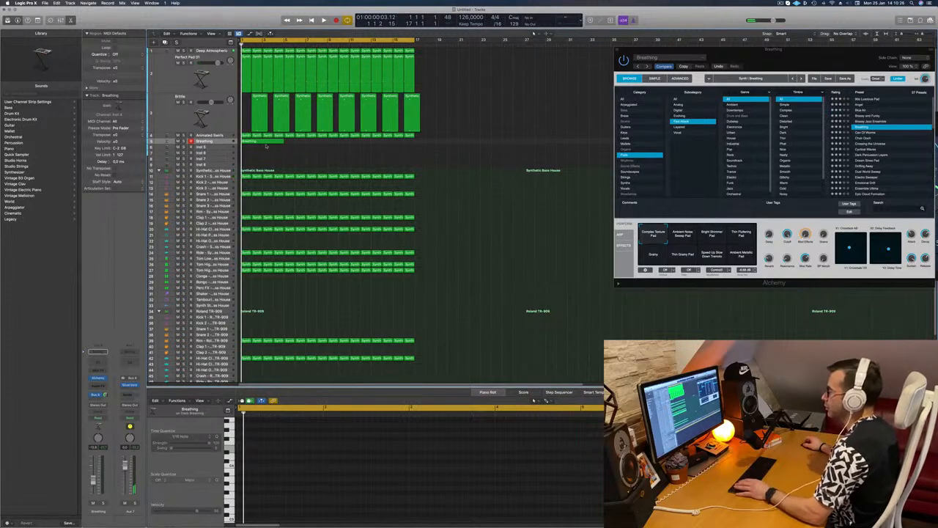
# Trim the third note to the end of the four-bar Breathing region, copy the region to bar 5 and play.
pyautogui.click(266, 142)
pyautogui.click(579, 471)
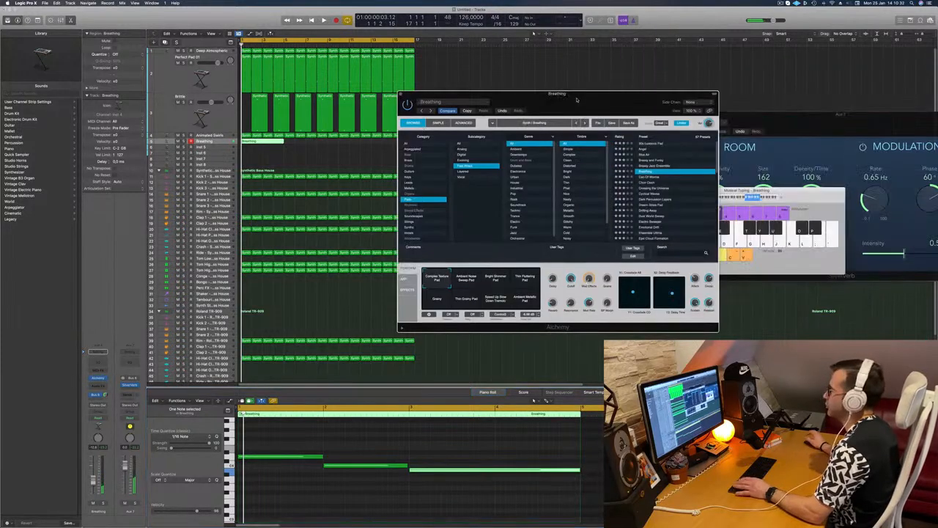
pyautogui.press('space')
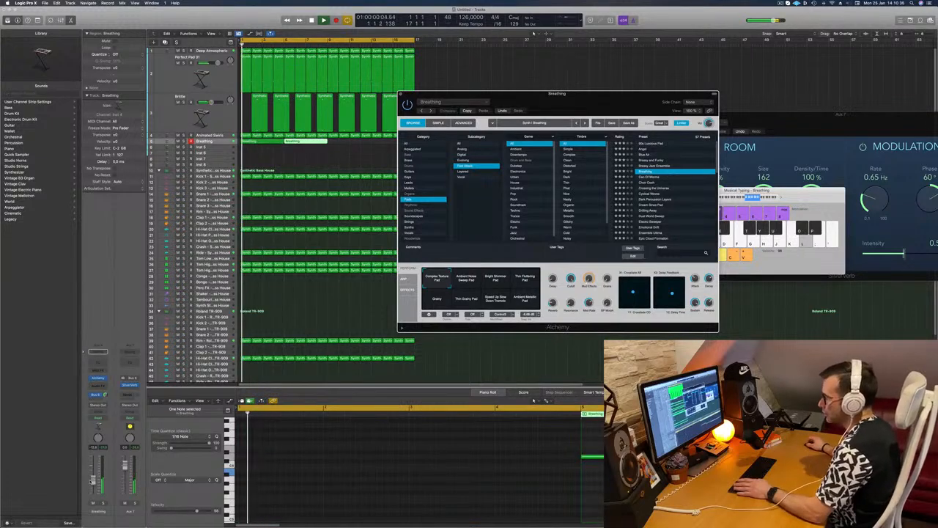
# Add a Channel EQ to the Breathing track with a 770 Hz low cut at 12 dB/Oct and fine-tune the track volume.
pyautogui.click(99, 362)
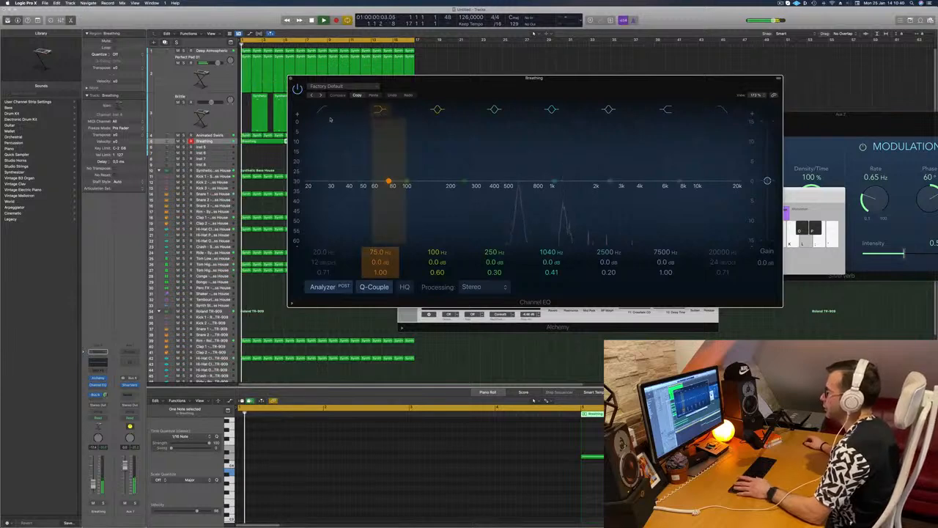
pyautogui.moveTo(323, 185); pyautogui.dragTo(553, 149)
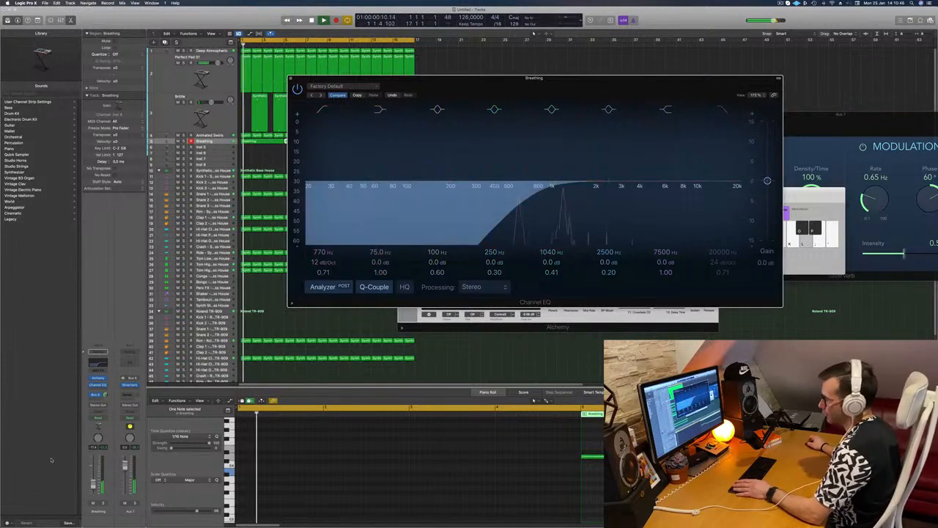
pyautogui.moveTo(93, 481); pyautogui.dragTo(93, 482)
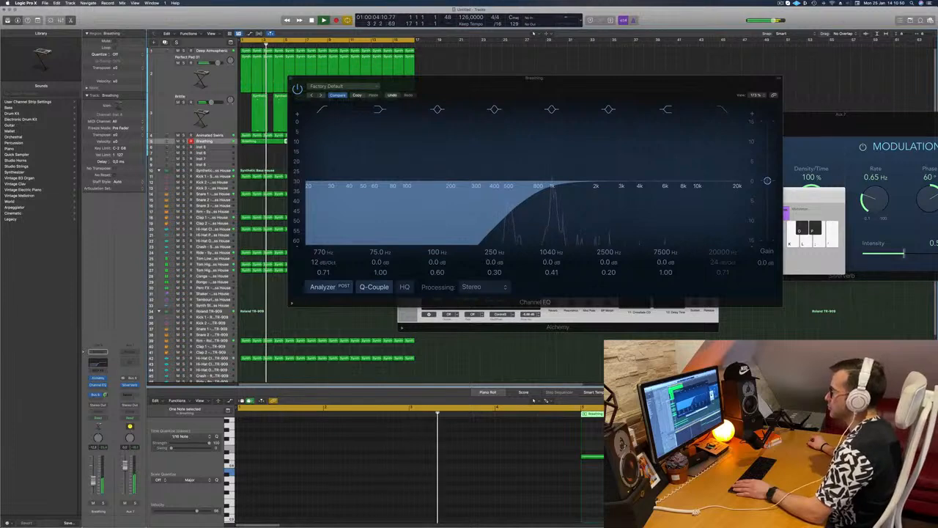
pyautogui.click(292, 79)
# Copy the Breathing regions to bars 9 and 13 to fill the loop through bar 16, and restart playback.
pyautogui.press('Return')
pyautogui.moveTo(639, 96); pyautogui.dragTo(756, 90)
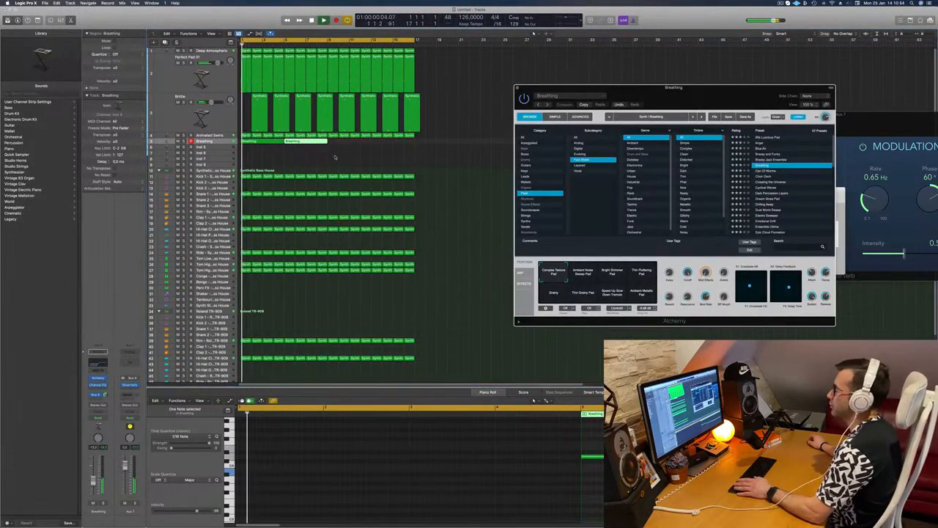
pyautogui.moveTo(312, 143); pyautogui.dragTo(350, 143)
pyautogui.press('Return')
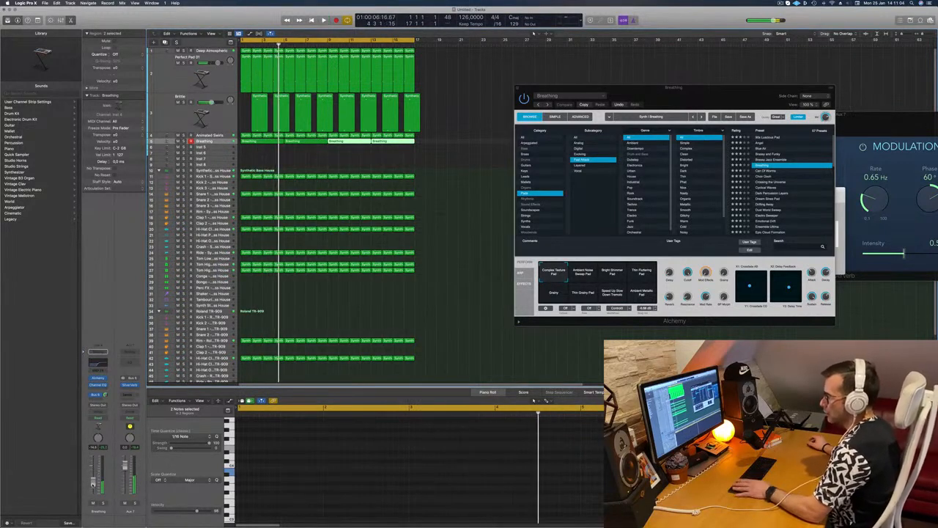
# Insert a stereo Step FX after the Channel EQ on the Breathing track and readjust the track's volume.
pyautogui.click(99, 387)
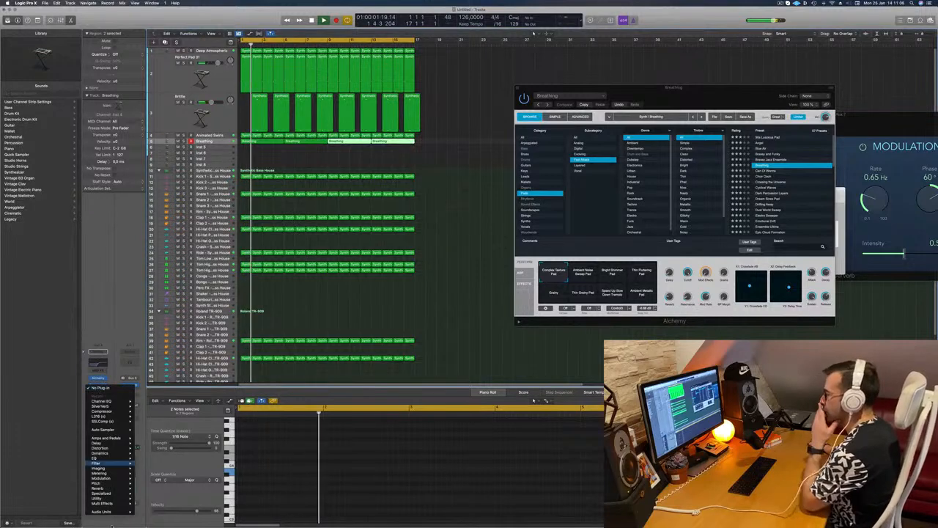
pyautogui.moveTo(115, 504)
pyautogui.moveTo(148, 508)
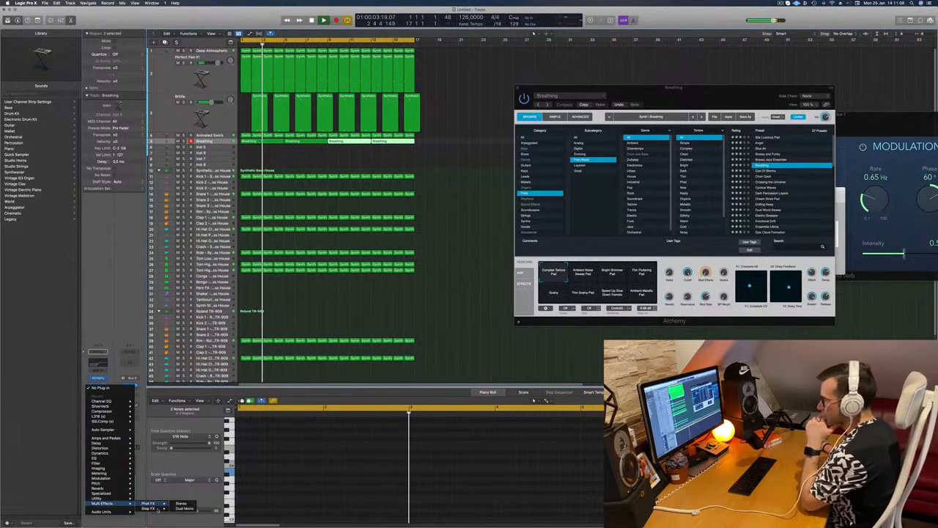
pyautogui.click(181, 509)
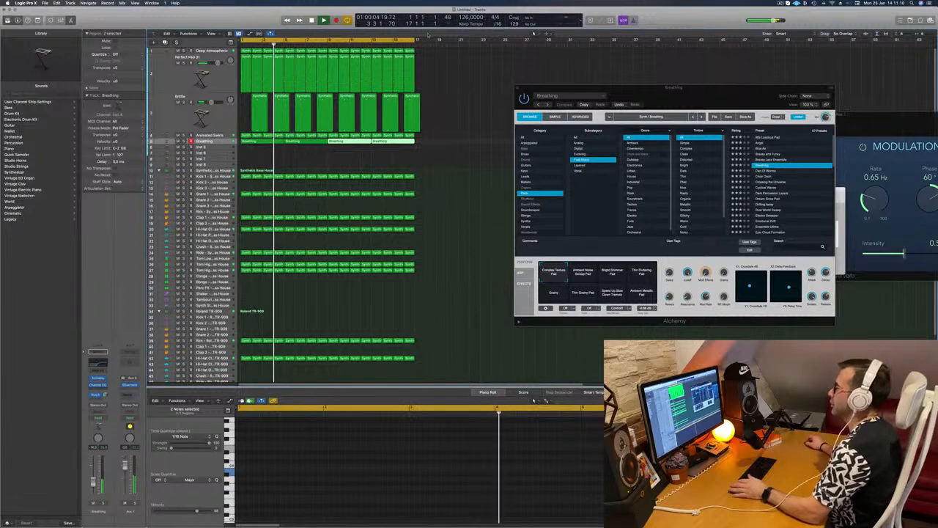
pyautogui.moveTo(447, 83); pyautogui.dragTo(476, 99)
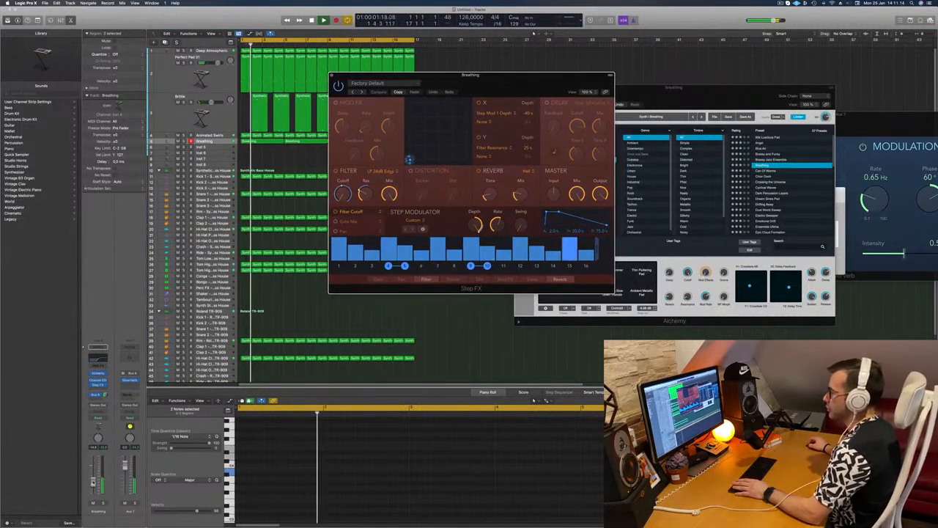
pyautogui.moveTo(93, 484); pyautogui.dragTo(94, 482)
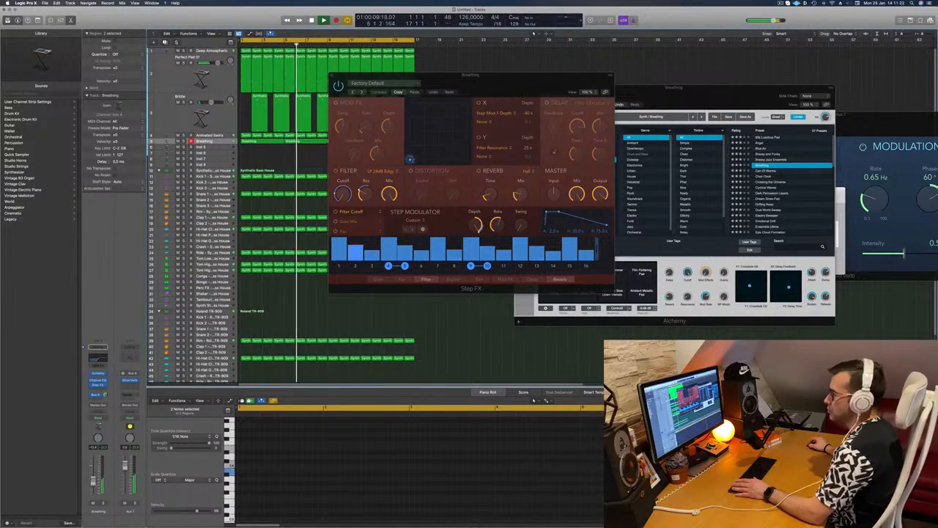
pyautogui.moveTo(501, 91); pyautogui.dragTo(569, 120)
# Audition the Brittle Spike and Broken Echoes presets in the Breathing track's Step FX during playback.
pyautogui.press('space')
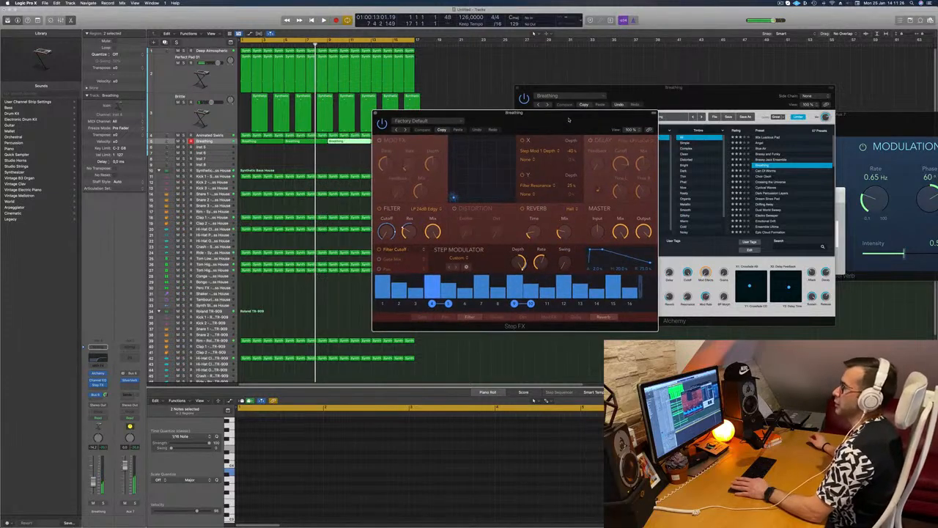
pyautogui.press('space')
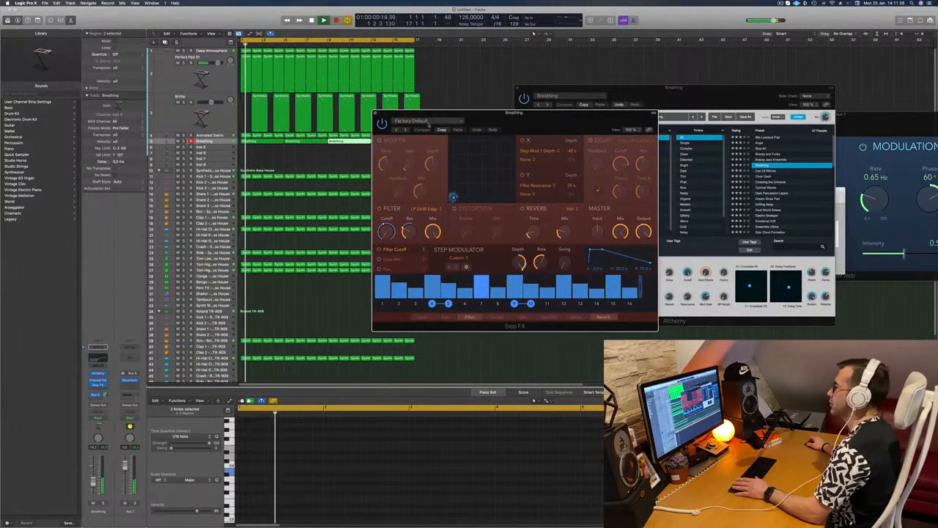
pyautogui.click(445, 128)
pyautogui.press('space')
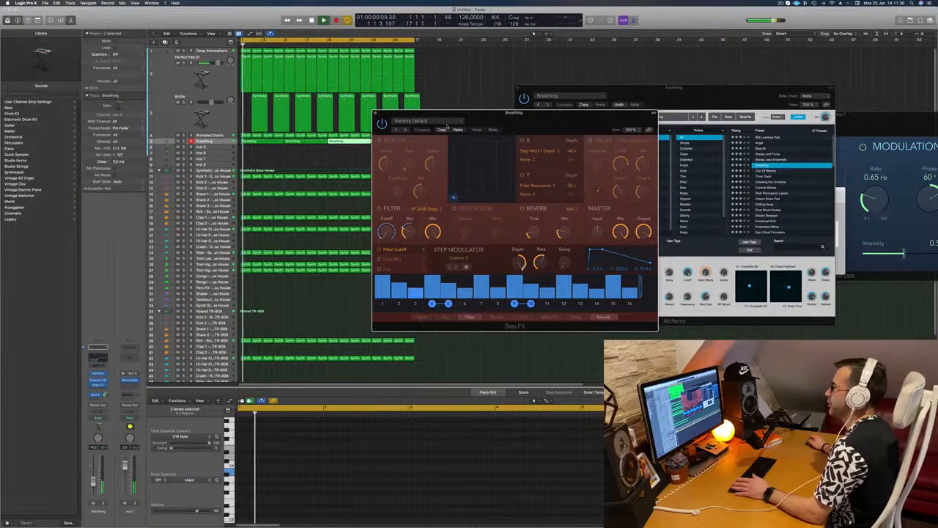
pyautogui.press('space')
pyautogui.press('space')
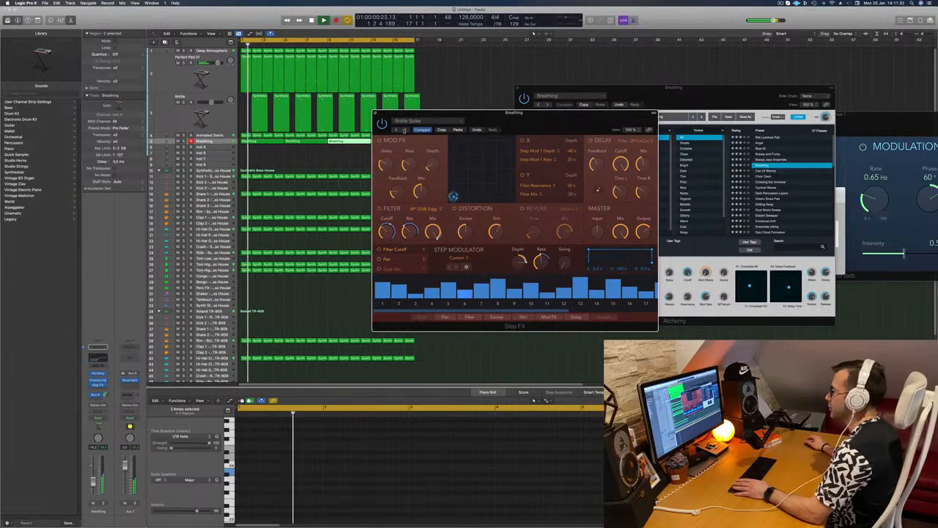
pyautogui.click(403, 129)
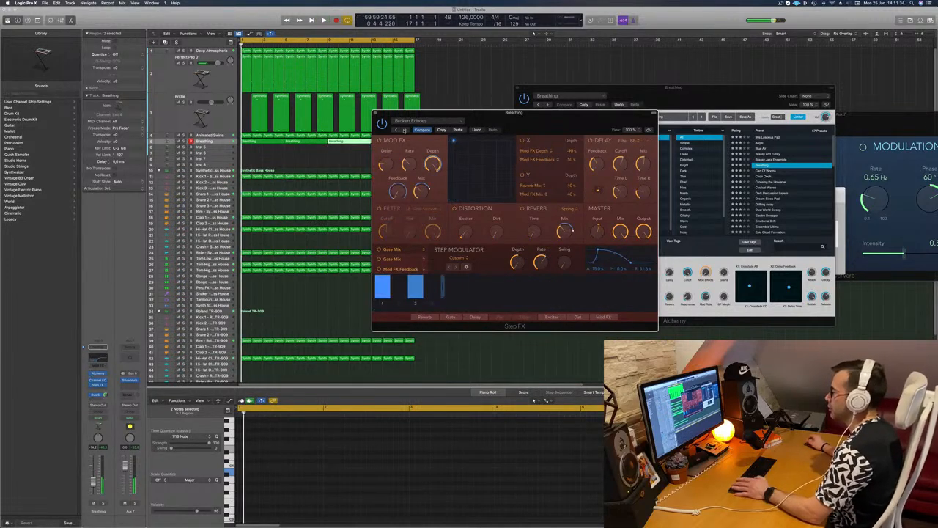
# Audition the Bubbling Shimmer, Chaos Spring and Chrome Zippers presets in the Step FX.
pyautogui.moveTo(531, 115); pyautogui.dragTo(545, 115)
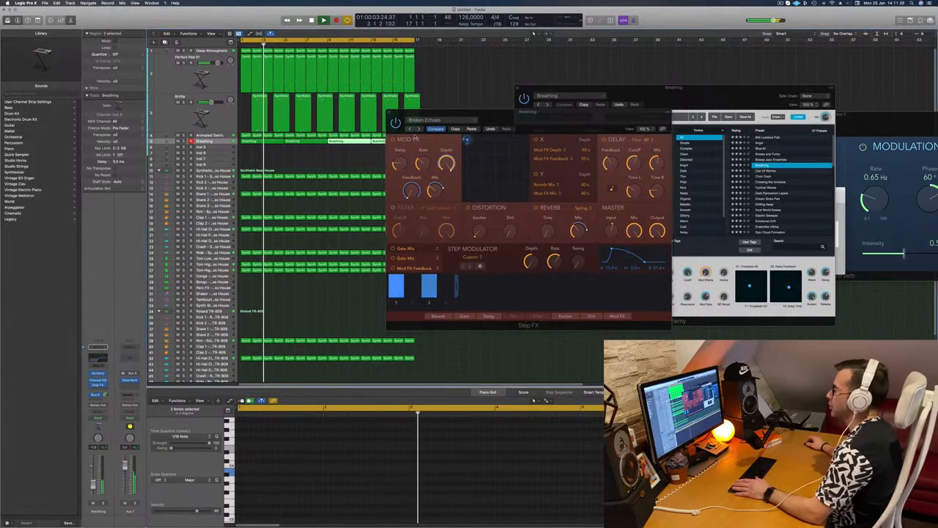
pyautogui.click(419, 130)
pyautogui.click(419, 130)
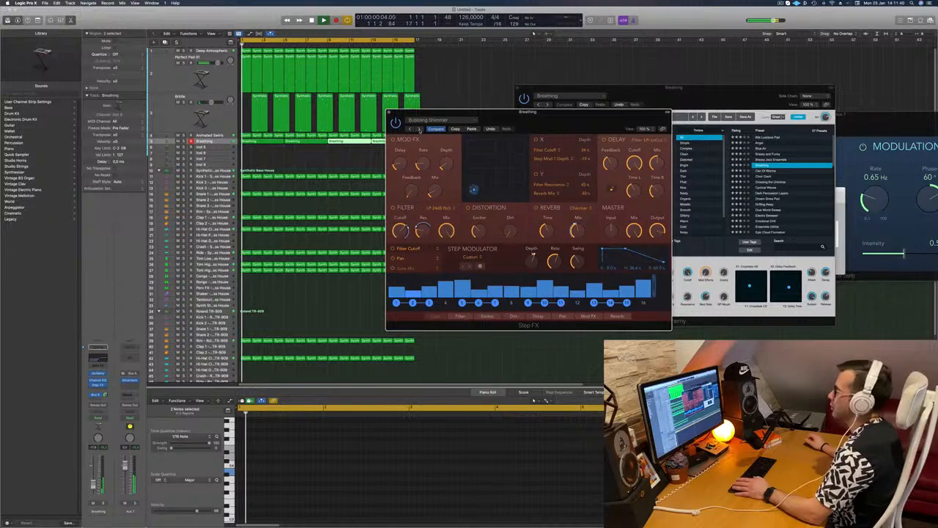
pyautogui.click(420, 130)
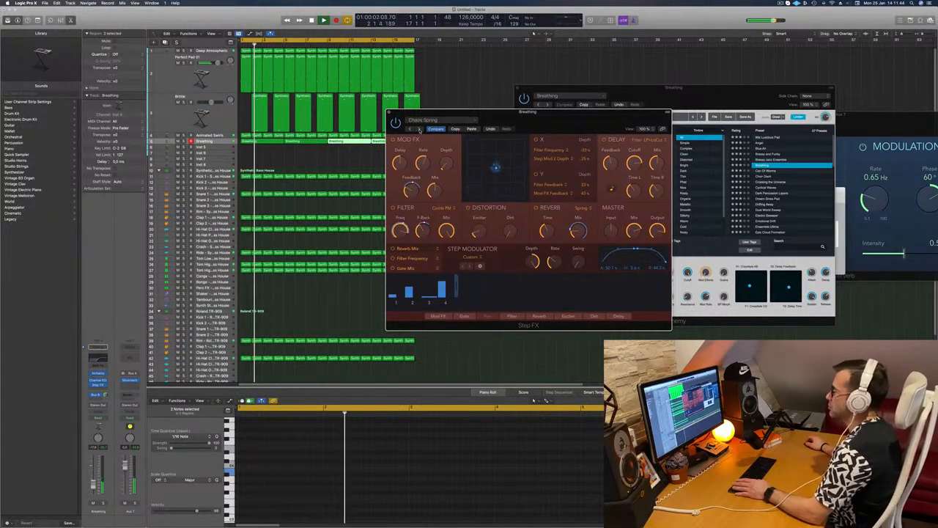
pyautogui.click(419, 129)
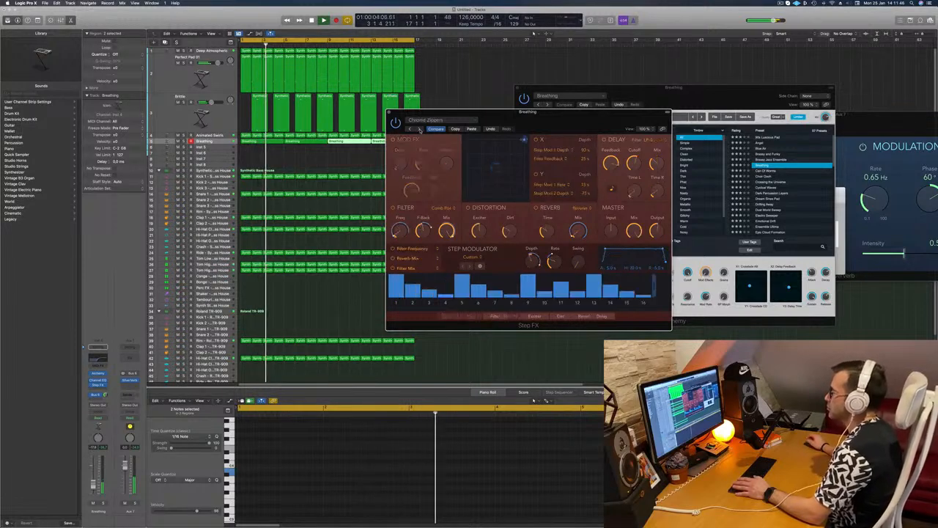
# Browse the Step FX preset categories, then recall the default setting while the loop plays.
pyautogui.click(464, 122)
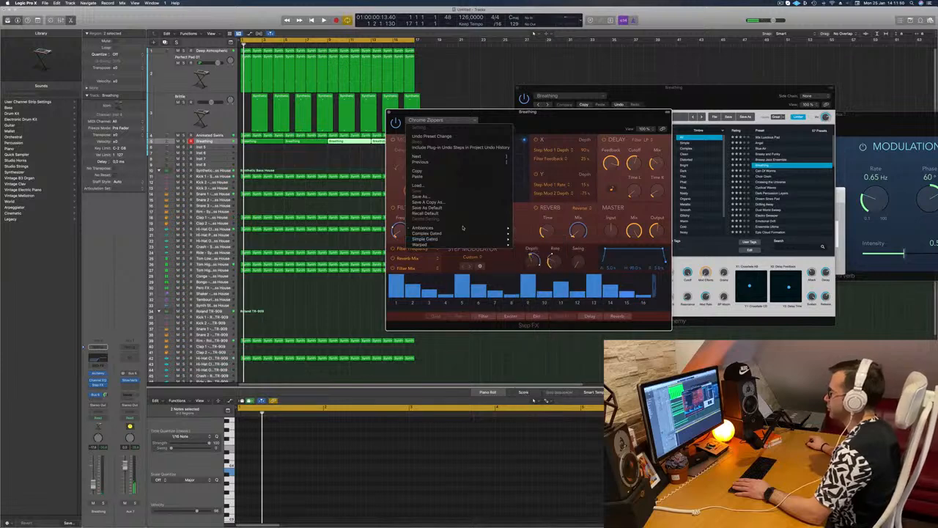
pyautogui.moveTo(480, 230)
pyautogui.click(517, 118)
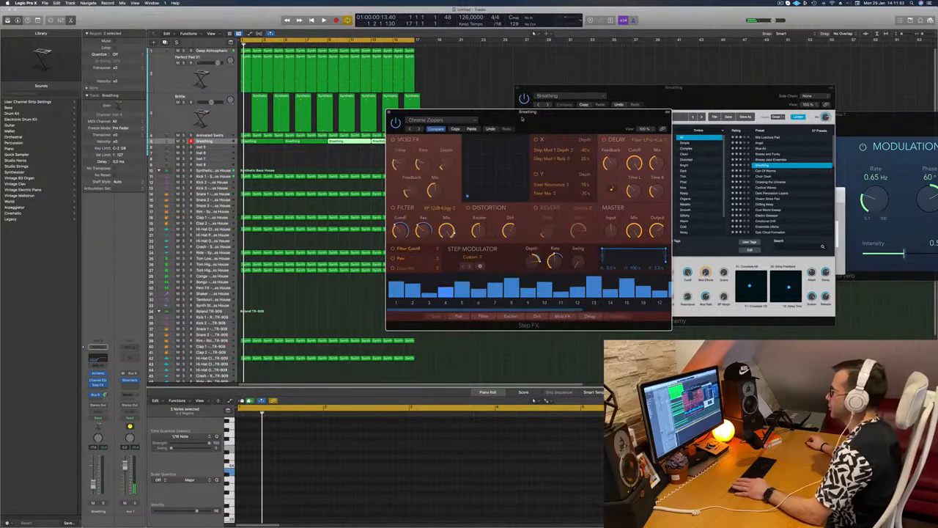
pyautogui.press('space')
pyautogui.moveTo(538, 112); pyautogui.dragTo(532, 91)
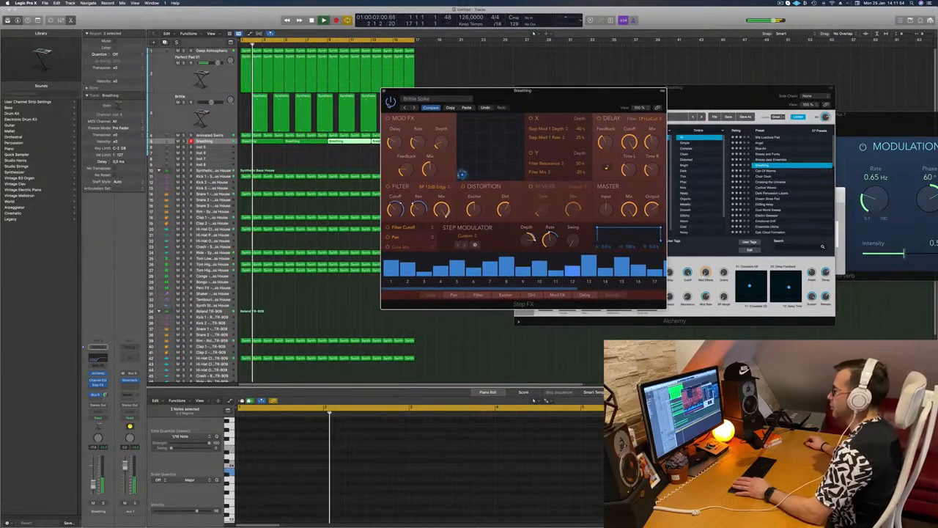
pyautogui.click(420, 100)
pyautogui.click(432, 192)
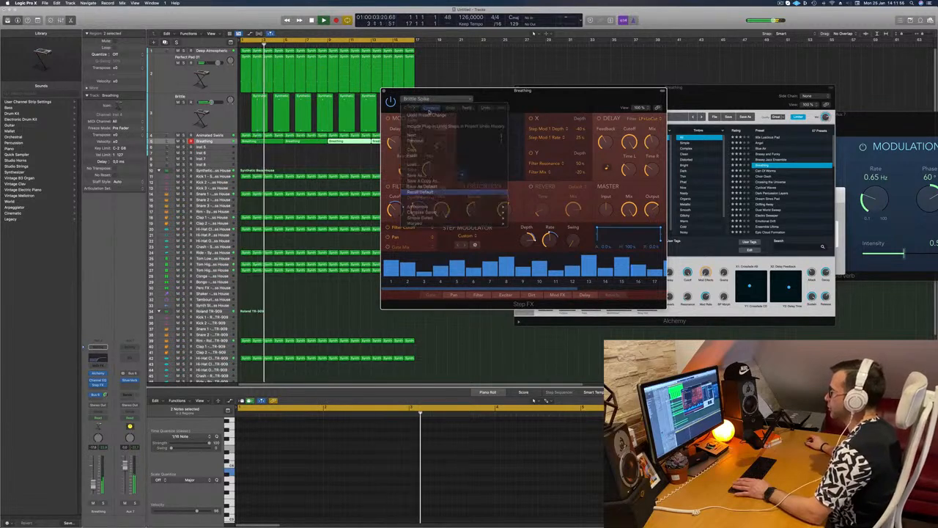
pyautogui.moveTo(558, 98); pyautogui.dragTo(536, 116)
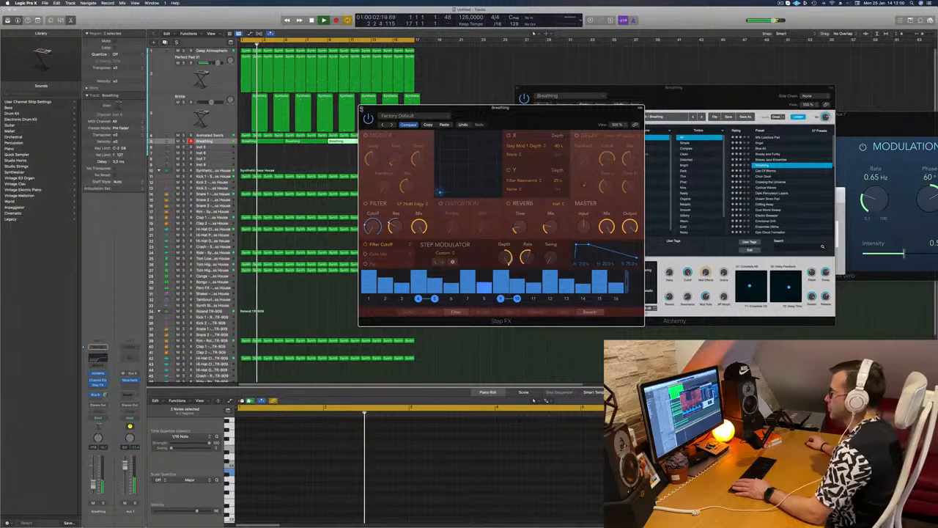
# Sweep the Breathing Step FX's master Mix down to 0% and partway back up, then close the effect window.
pyautogui.click(361, 108)
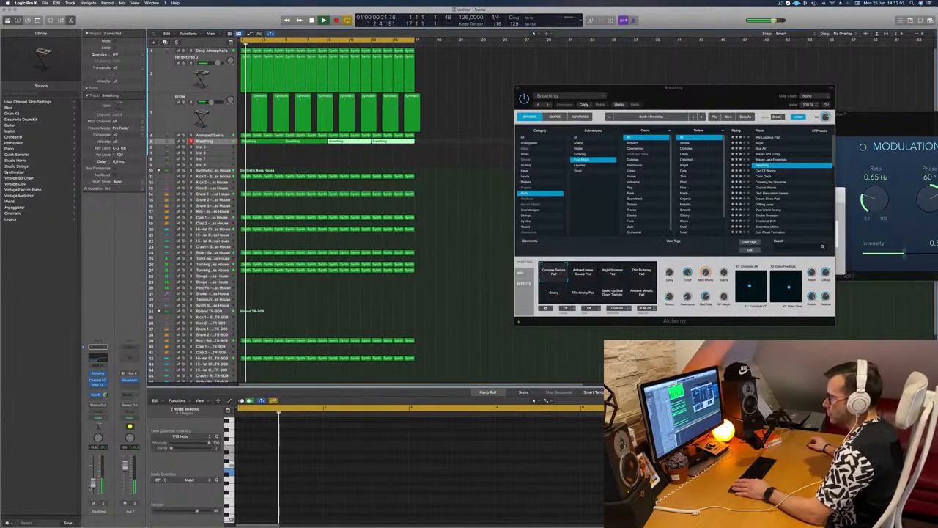
pyautogui.click(100, 373)
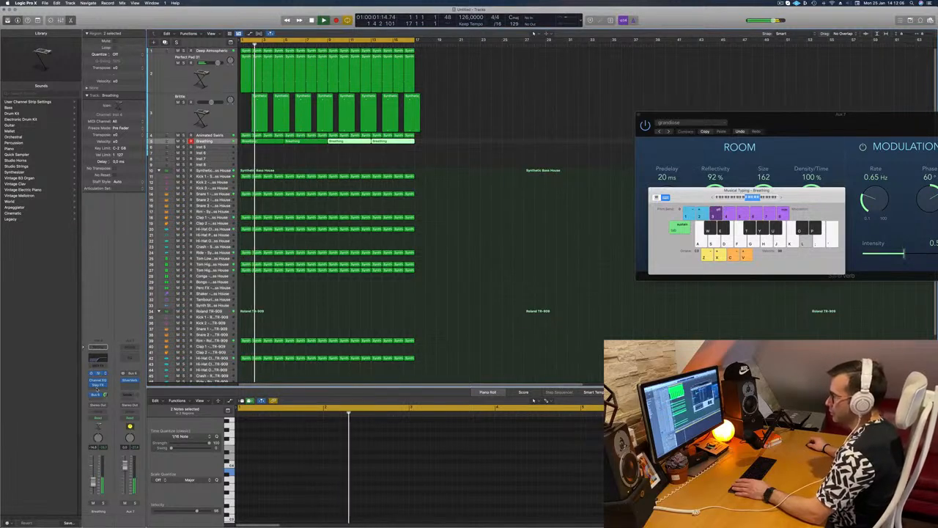
pyautogui.click(99, 373)
pyautogui.click(97, 384)
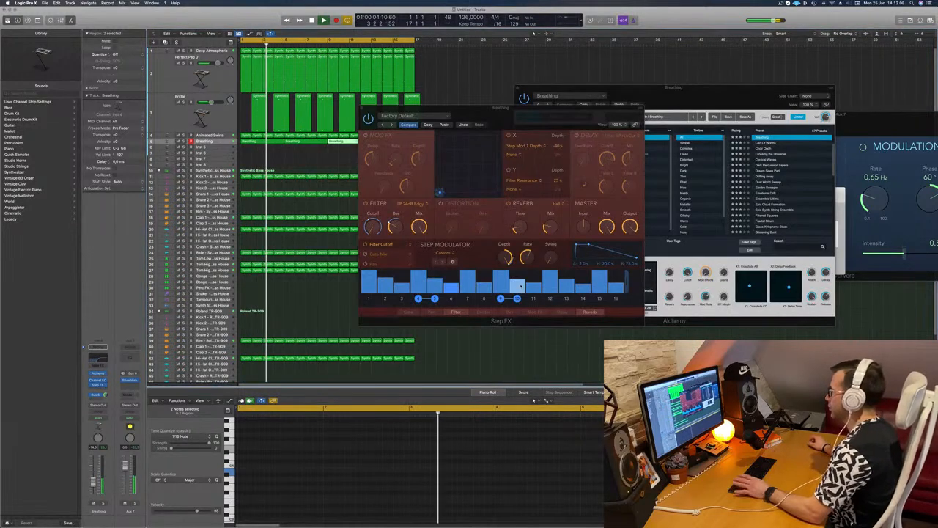
pyautogui.moveTo(607, 226)
pyautogui.mouseDown()
pyautogui.moveTo(607, 272)
pyautogui.moveTo(608, 241)
pyautogui.mouseUp()
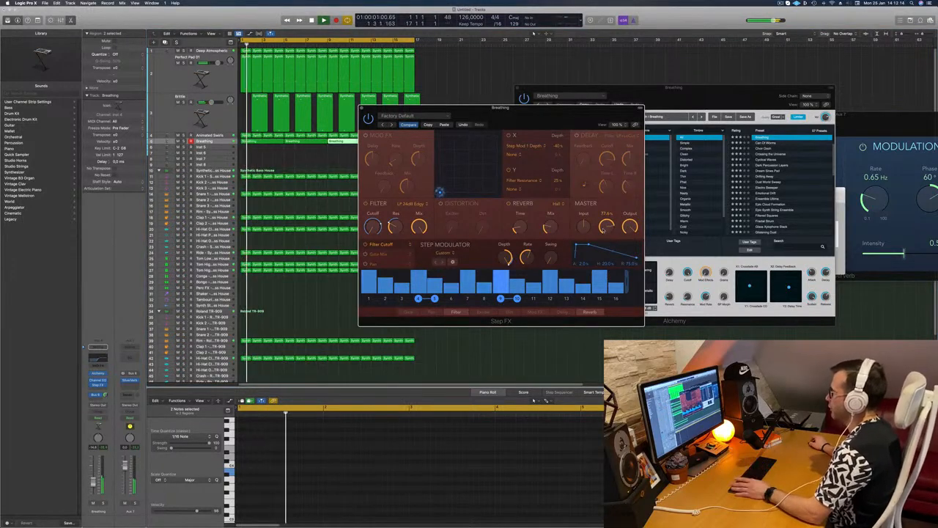
pyautogui.moveTo(607, 228); pyautogui.dragTo(620, 305)
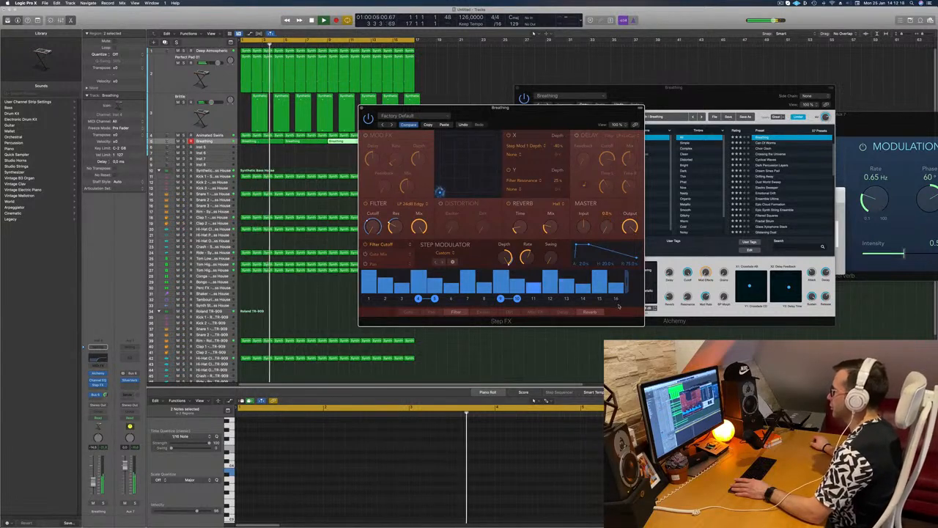
pyautogui.moveTo(615, 272); pyautogui.dragTo(608, 227)
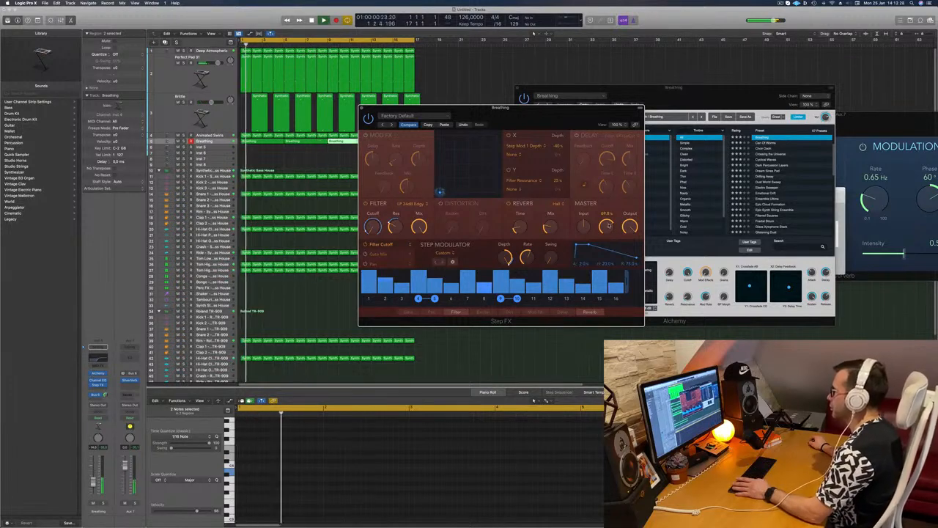
pyautogui.click(362, 108)
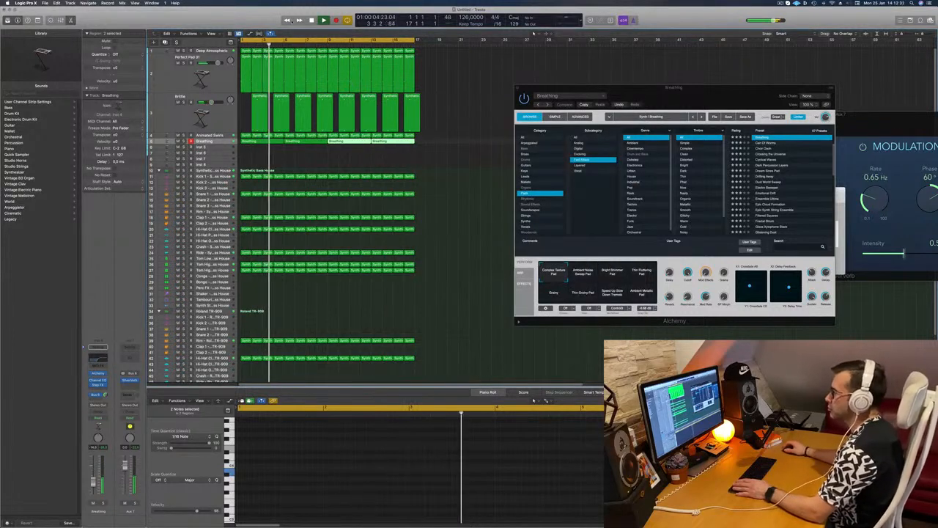
# Select all Breathing regions, restart playback from the beginning and close the Alchemy window.
pyautogui.click(218, 143)
pyautogui.press('Return')
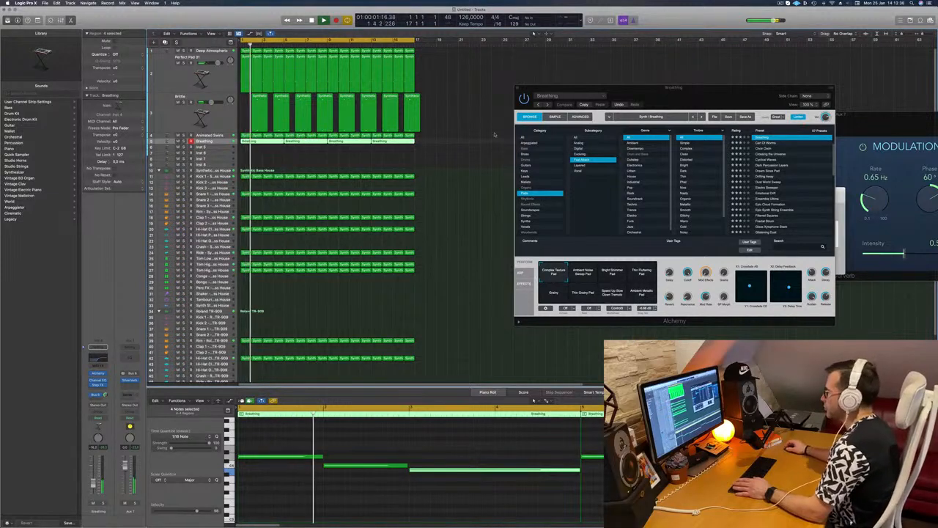
pyautogui.moveTo(698, 88); pyautogui.dragTo(667, 90)
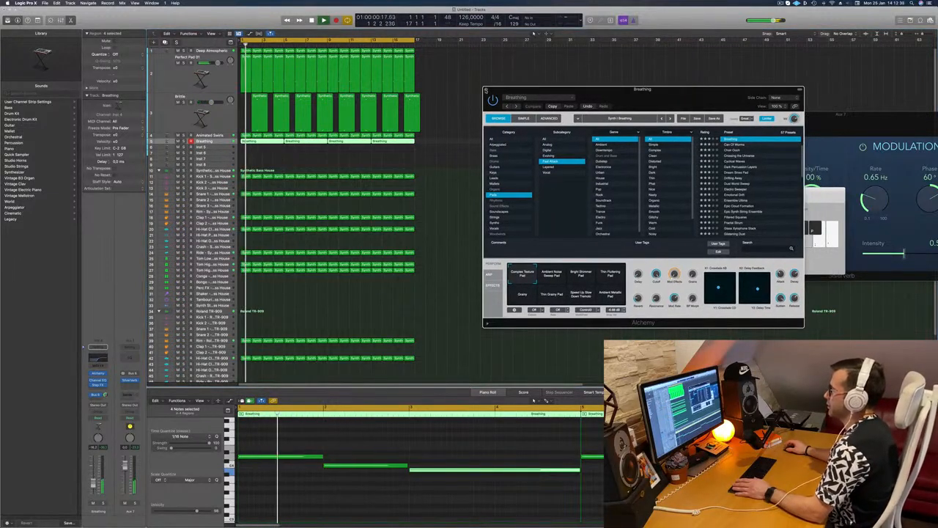
pyautogui.click(486, 90)
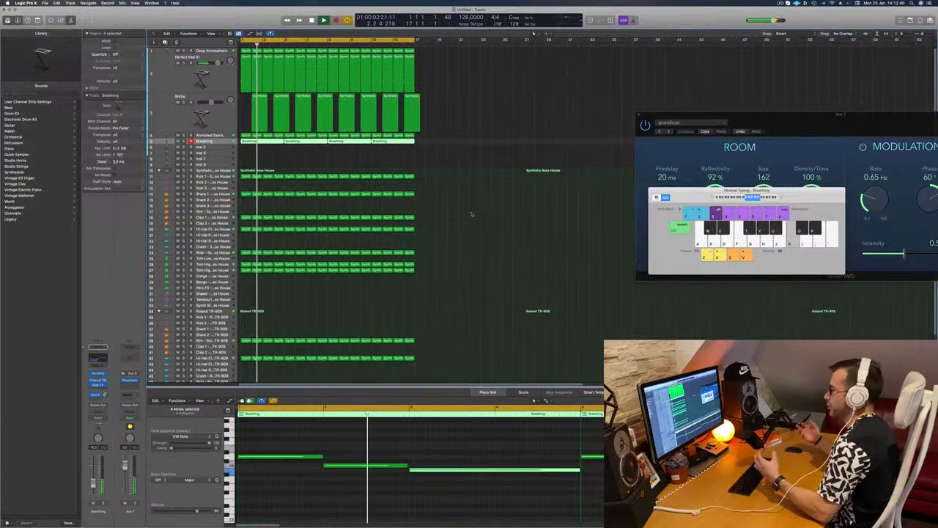
# Cut off the part of the last Brittle region that extends past bar 17.
pyautogui.scroll(3, 472, 213)
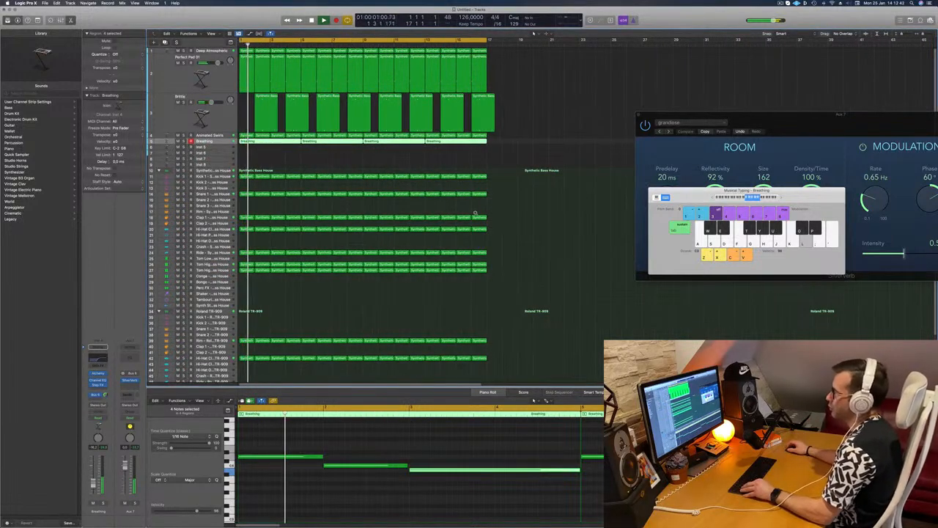
pyautogui.scroll(-2, 473, 212)
pyautogui.moveTo(429, 102); pyautogui.dragTo(437, 126)
pyautogui.click(433, 97)
pyautogui.press('Delete')
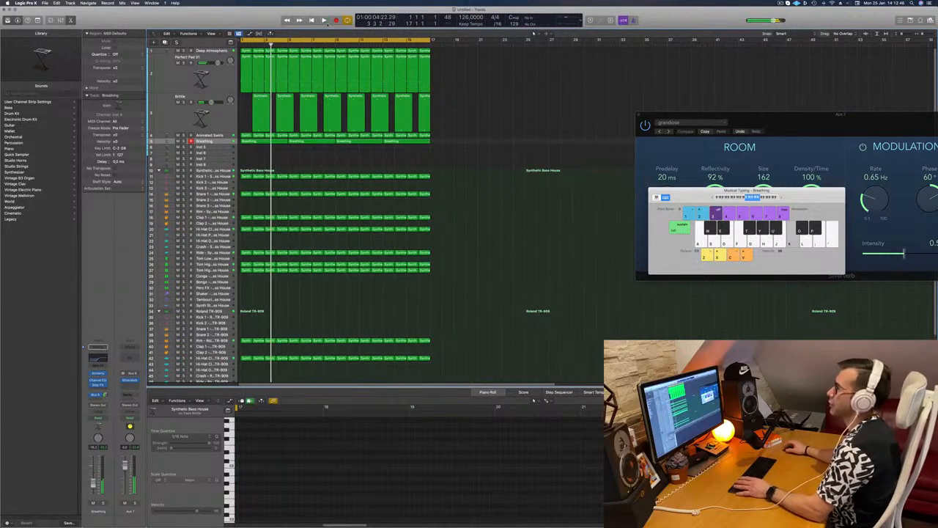
# Show the secondary ruler and repeat all regions three times to extend the arrangement to 64 bars.
pyautogui.click(212, 33)
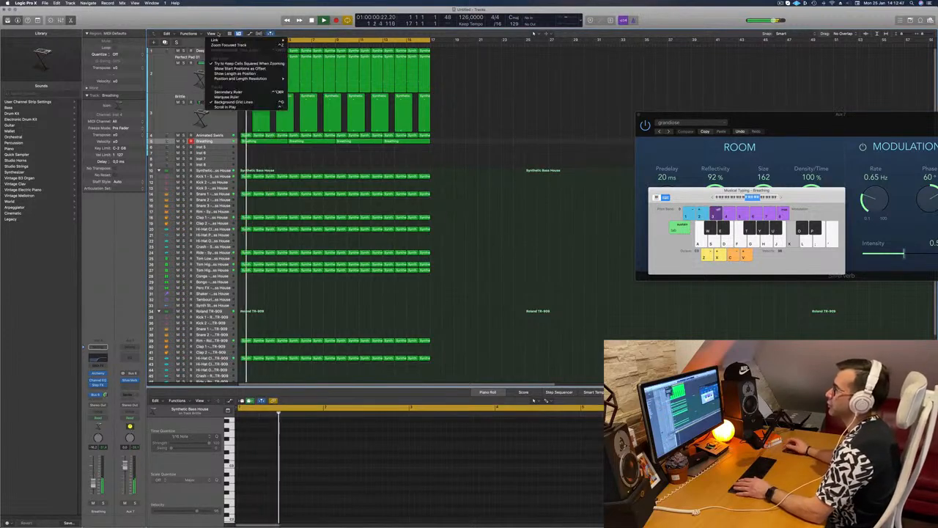
pyautogui.click(232, 91)
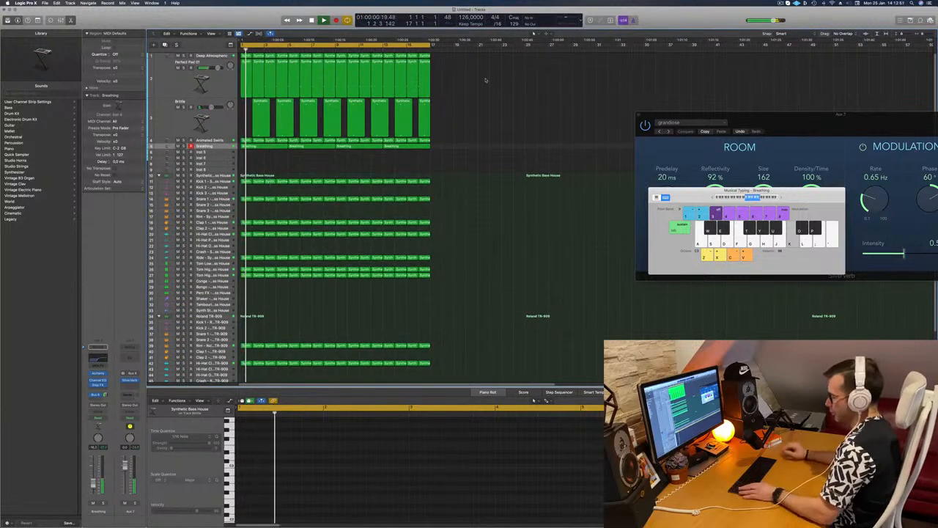
pyautogui.press('super+a')
pyautogui.press('super+r')
pyautogui.press('super+r')
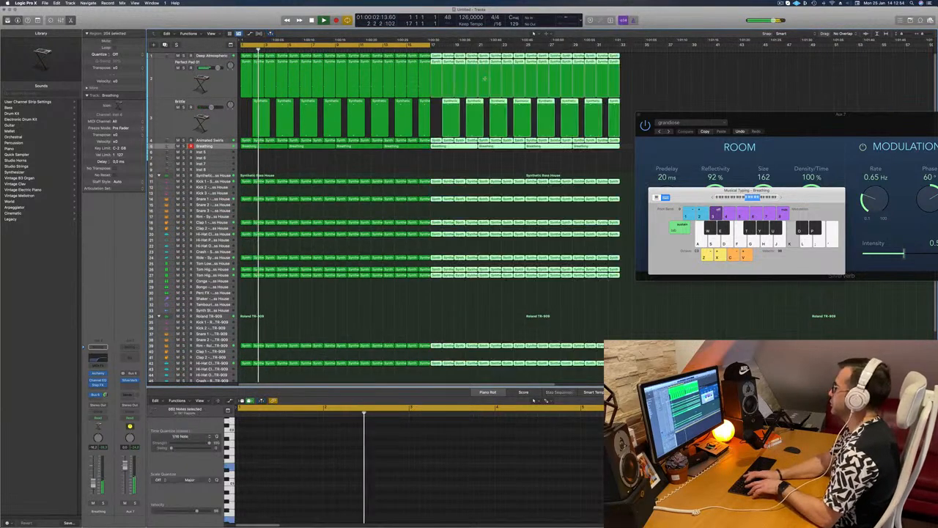
pyautogui.press('super+r')
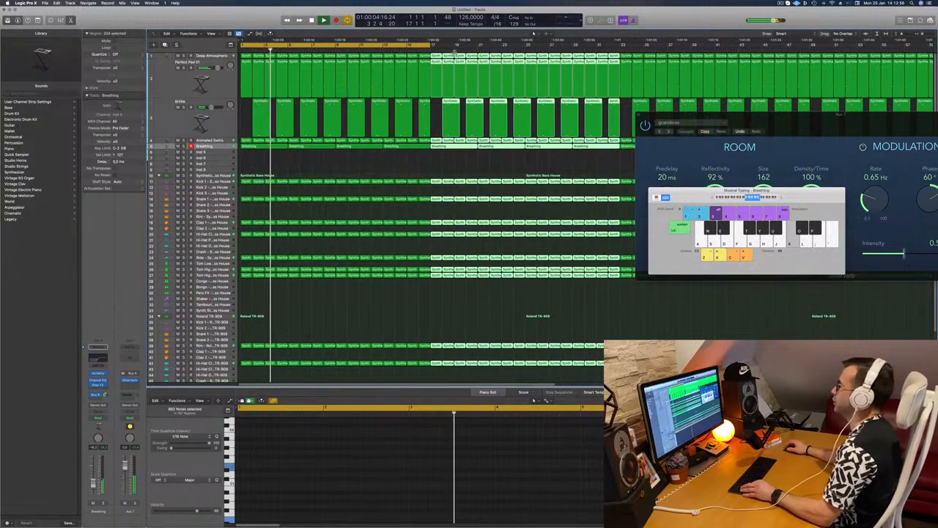
pyautogui.press('super+Left')
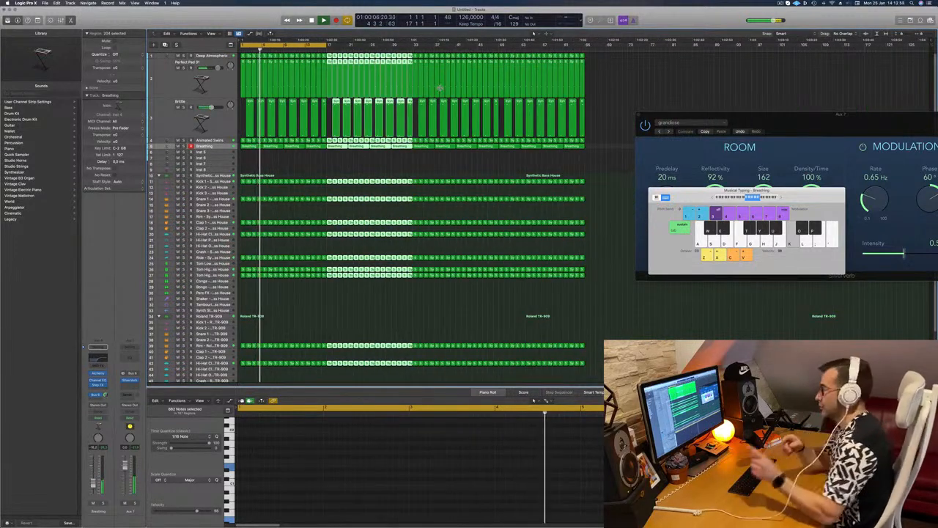
# Deselect all regions, restart playback and extend the cycle range to the end of the 64-bar arrangement.
pyautogui.press('space')
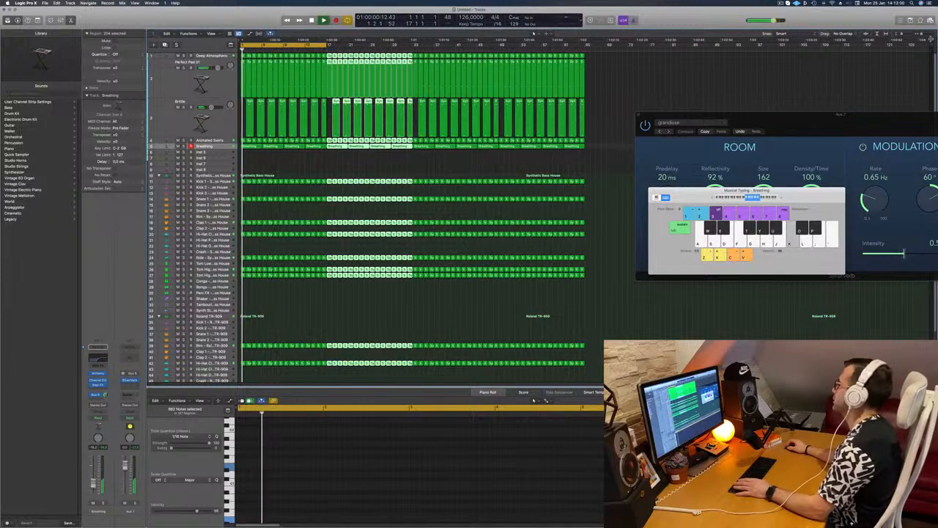
pyautogui.click(593, 77)
pyautogui.press('space')
pyautogui.press('space')
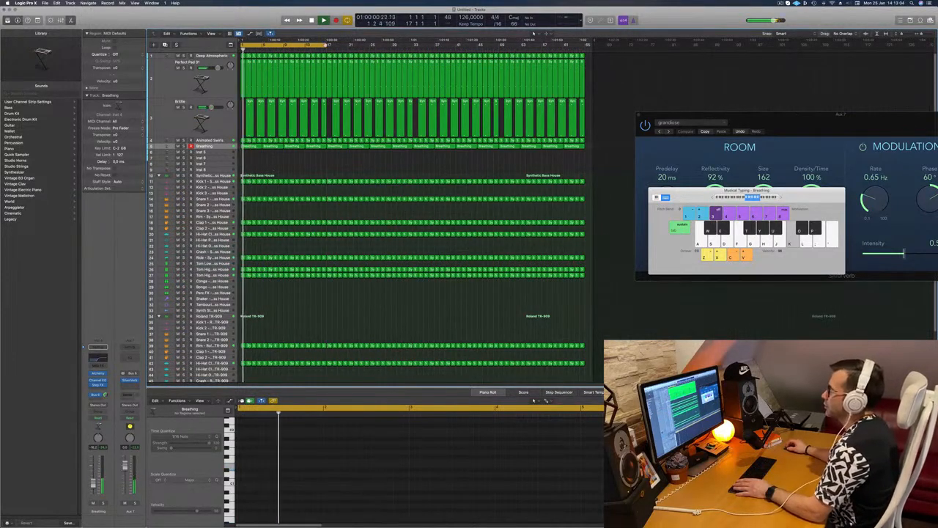
pyautogui.moveTo(328, 45); pyautogui.dragTo(582, 62)
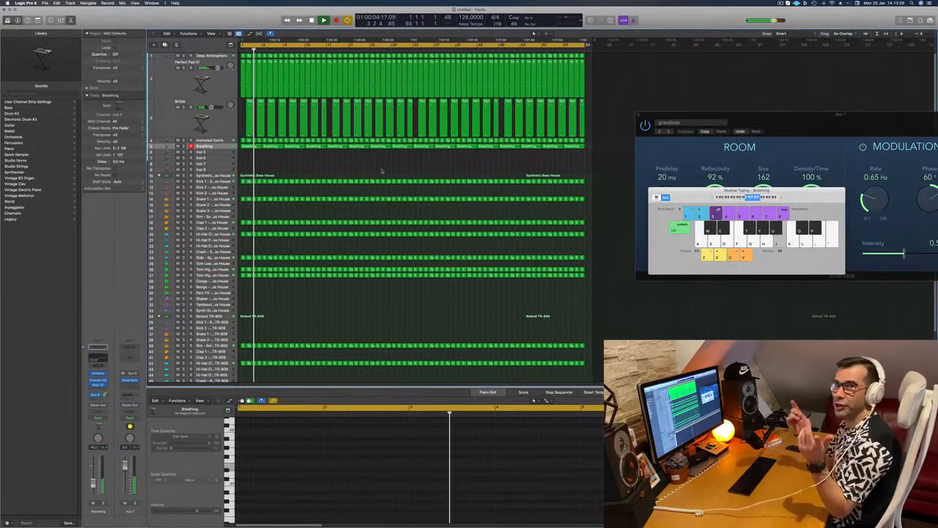
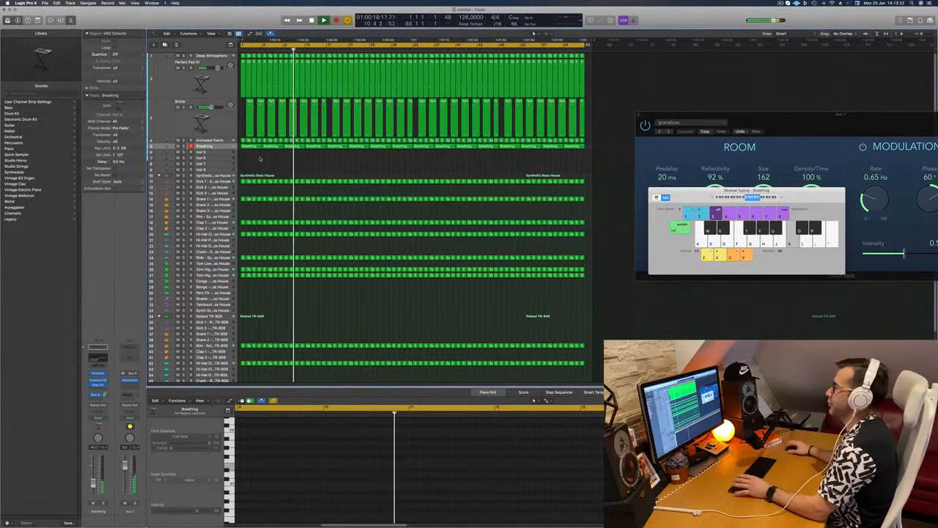
# Restart playback, inspect the Brittle track's Alchemy settings, set its volume to -2.1 dB and close the Alchemy window.
pyautogui.press('space')
pyautogui.press('space')
pyautogui.click(216, 122)
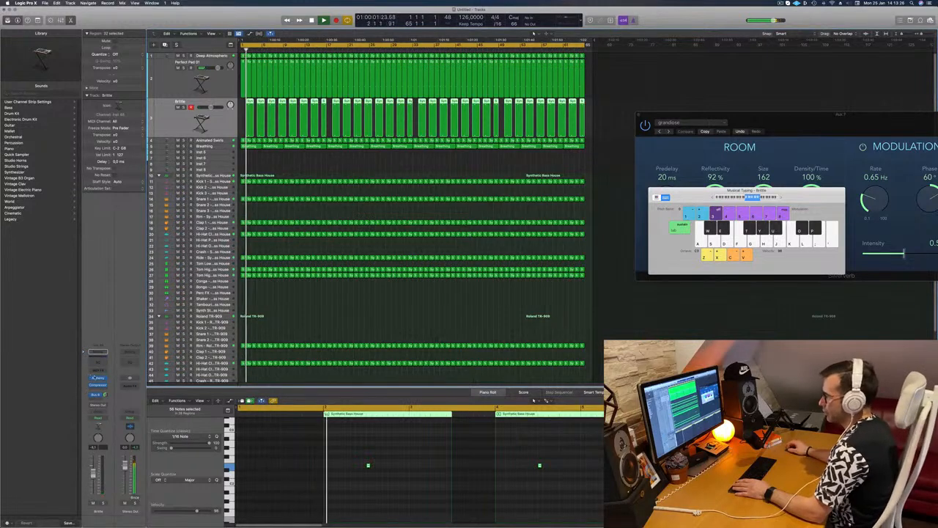
pyautogui.click(97, 379)
pyautogui.click(452, 71)
pyautogui.click(97, 378)
pyautogui.press('space')
pyautogui.press('space')
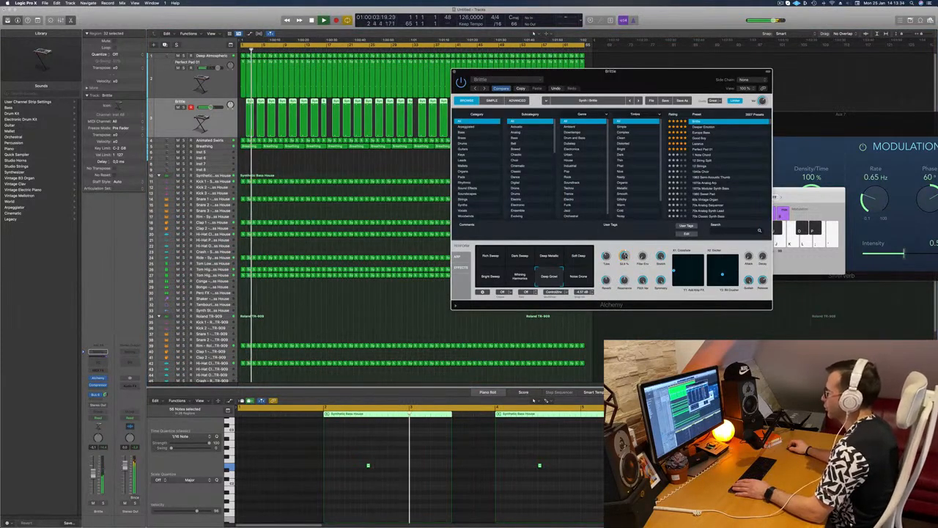
pyautogui.click(94, 475)
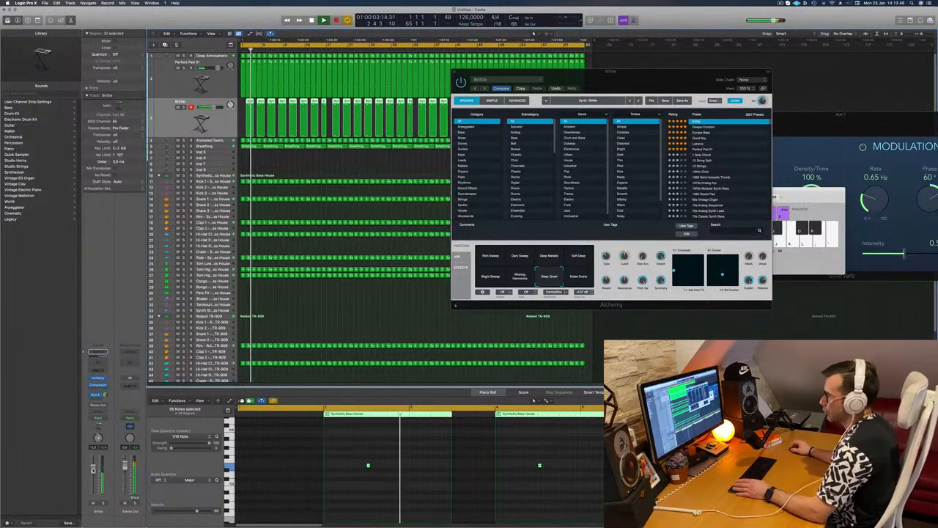
pyautogui.click(453, 72)
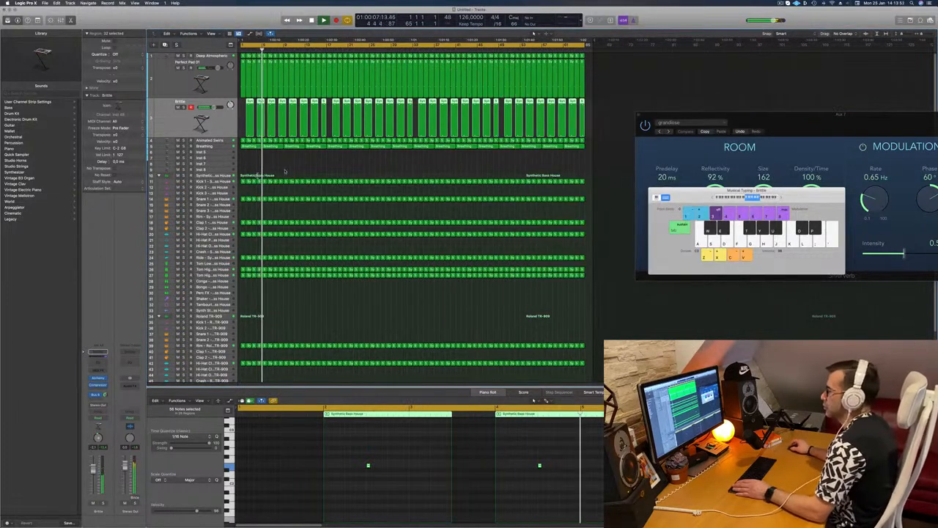
# Delete the first four Breathing regions so the first sixteen bars of that track are empty, and restart playback.
pyautogui.click(325, 160)
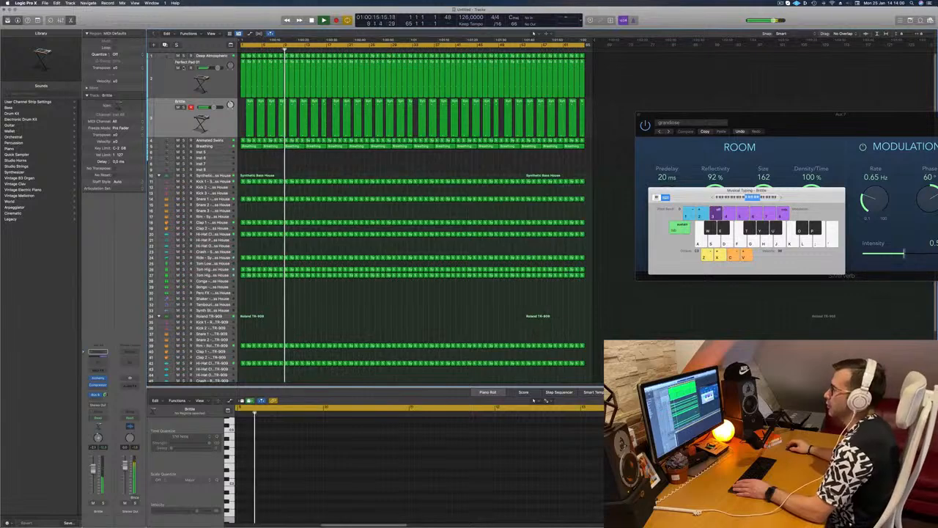
pyautogui.press('Return')
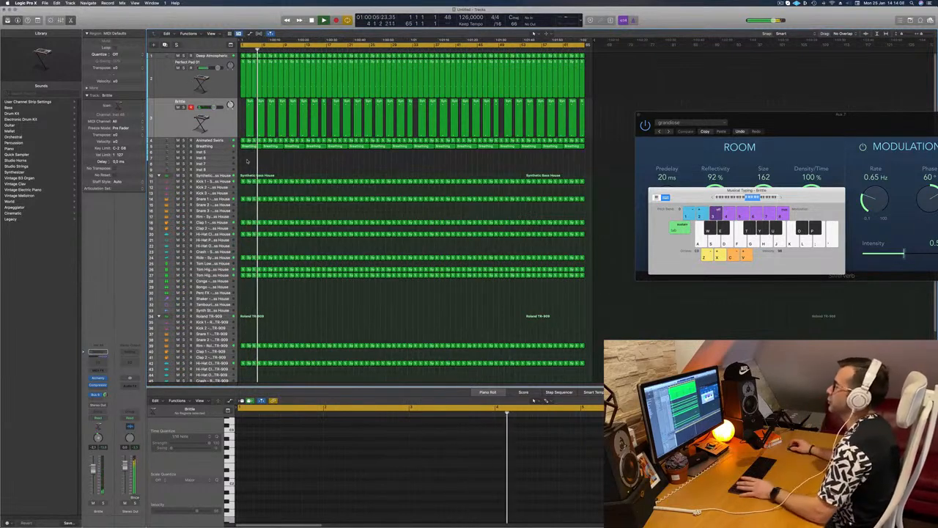
pyautogui.click(292, 147)
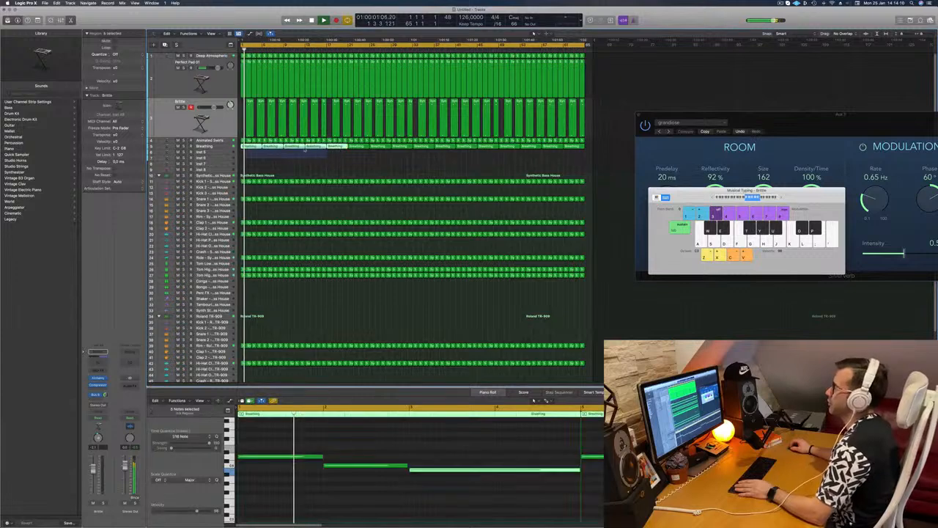
pyautogui.press('Delete')
pyautogui.press('Return')
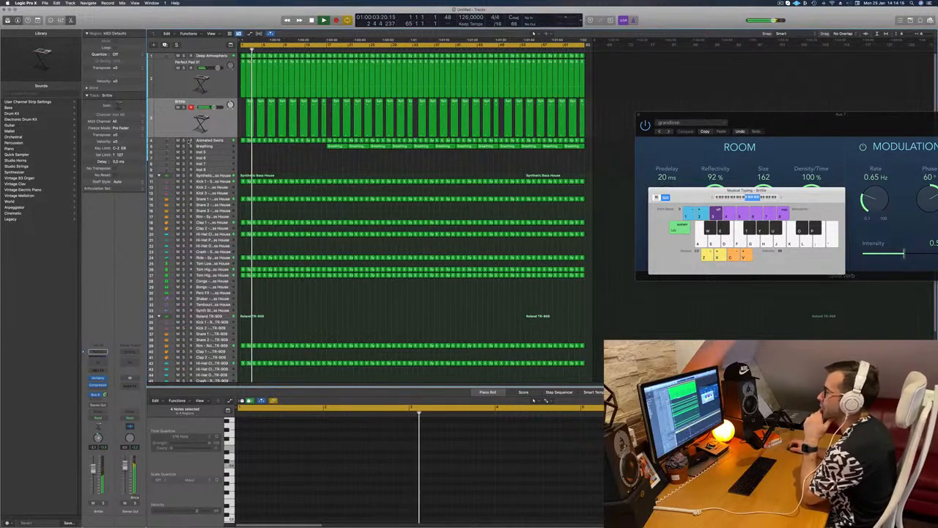
# Solo the Animated Swirls track briefly to hear it alone, then unsolo it and deselect all regions.
pyautogui.click(206, 141)
pyautogui.click(184, 141)
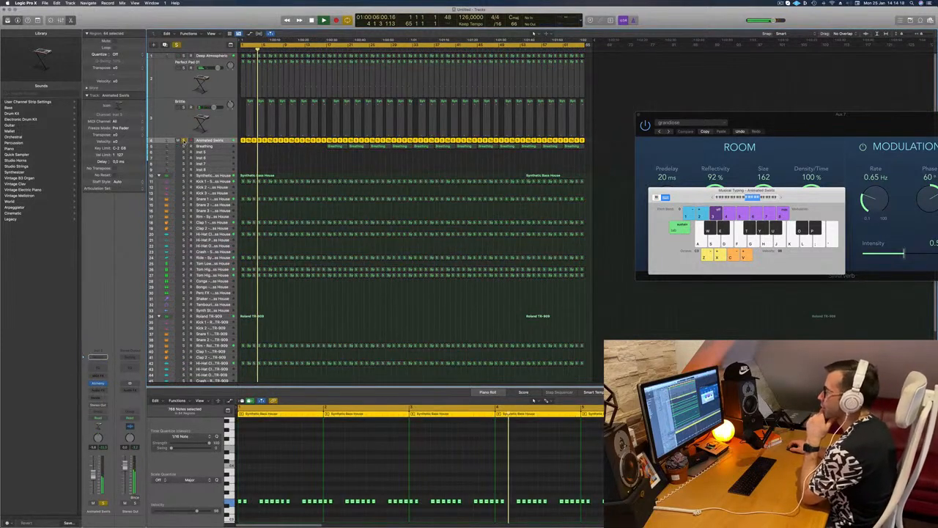
pyautogui.click(184, 140)
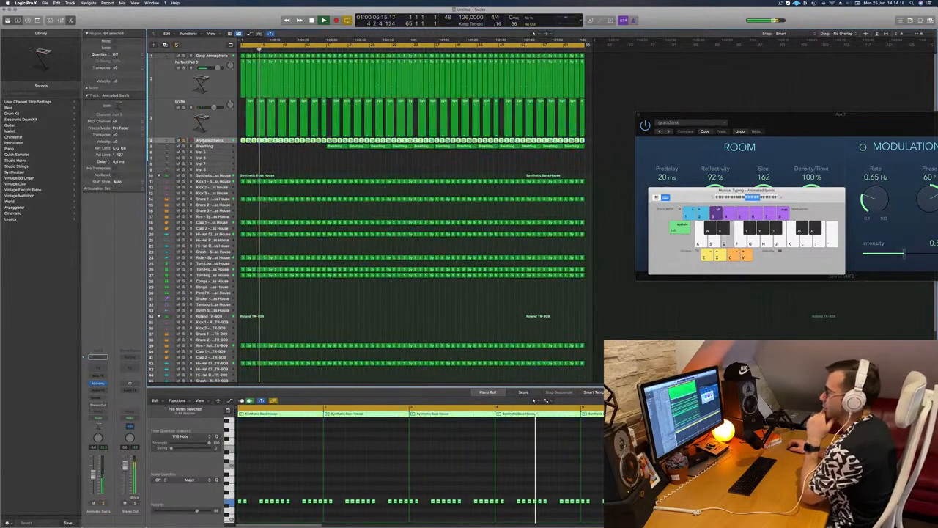
pyautogui.click(296, 152)
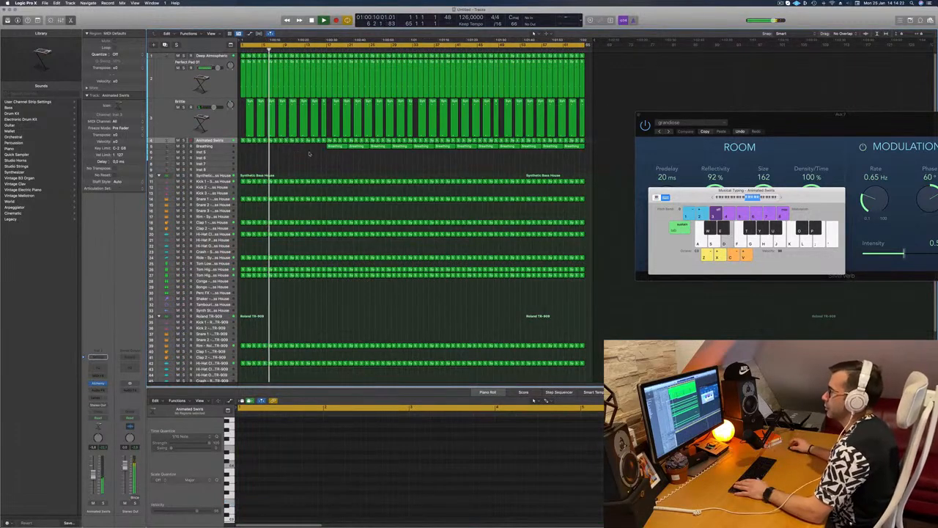
# Stop playback, select the Deep Atmospheric track, show the toolbar with Track Zoom enabled and close Musical Typing.
pyautogui.press('space')
pyautogui.press('space')
pyautogui.press('super+a')
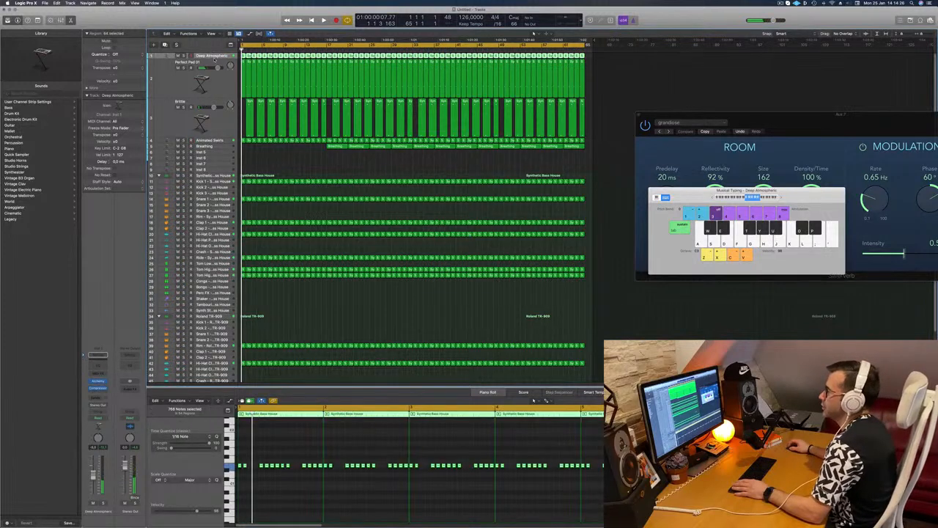
pyautogui.press('ctrl+alt+super+t')
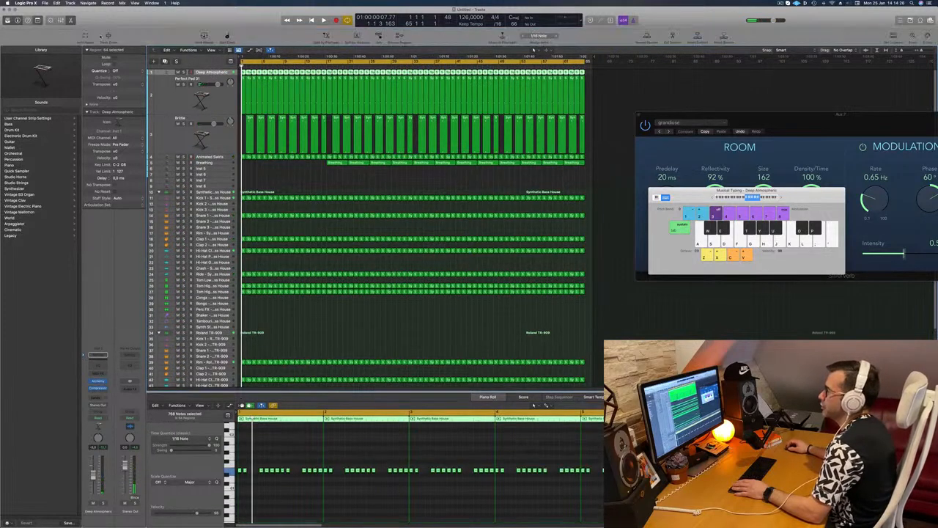
pyautogui.click(110, 36)
pyautogui.scroll(3, 184, 96)
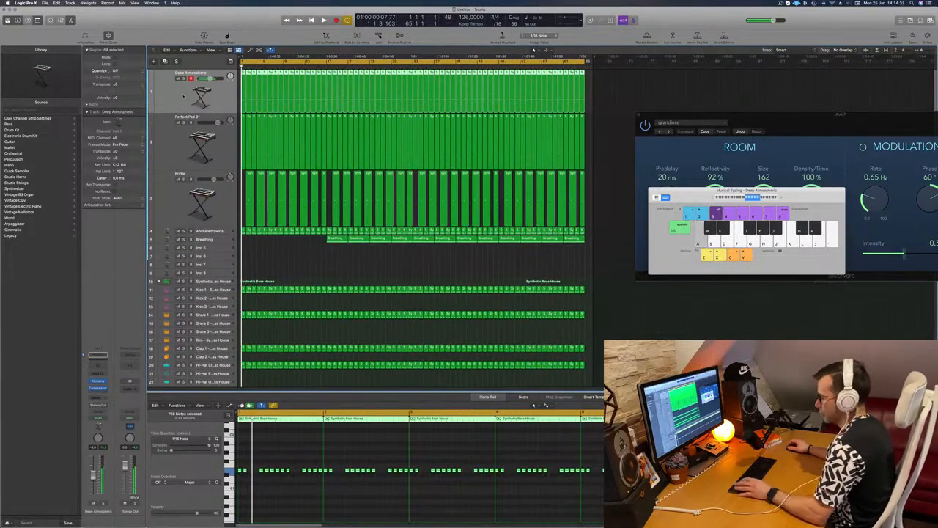
pyautogui.press('super+k')
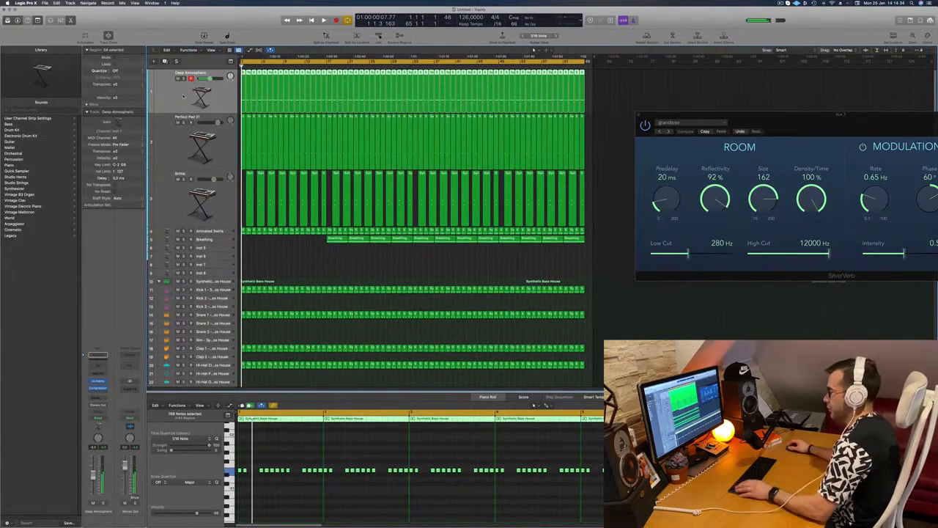
# Show track automation, start playback and set Deep Atmospheric's automation mode to Touch.
pyautogui.press('a')
pyautogui.press('space')
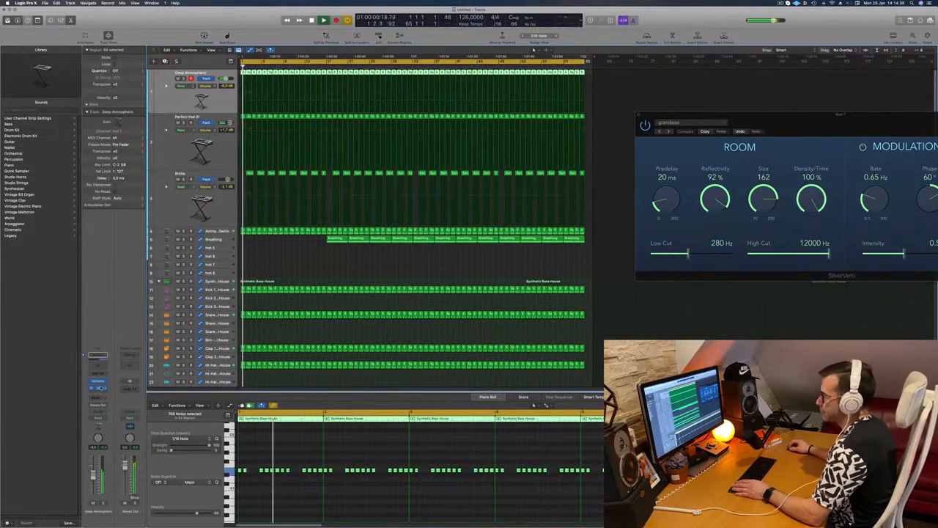
pyautogui.click(101, 417)
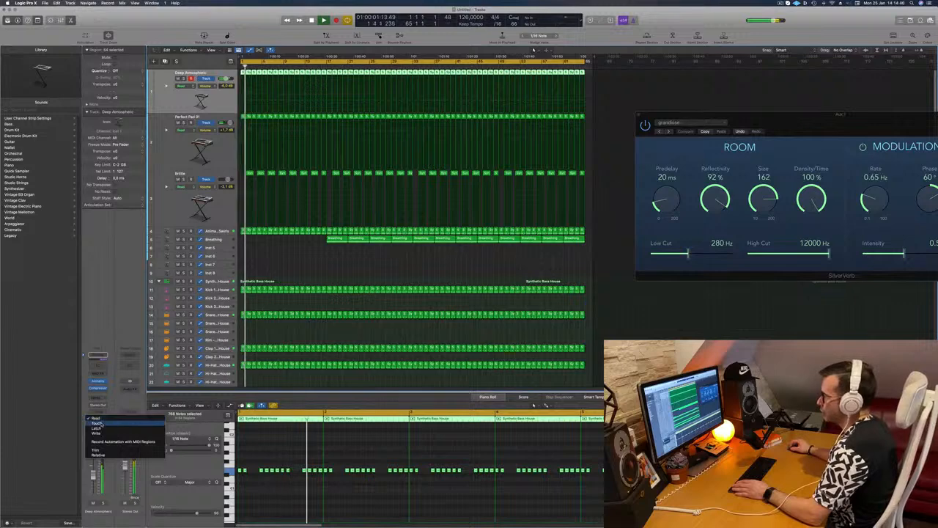
pyautogui.click(101, 424)
# Record a movement of Alchemy's Cutoff knob as automation on the Deep Atmospheric track and close the plug-in window.
pyautogui.click(98, 382)
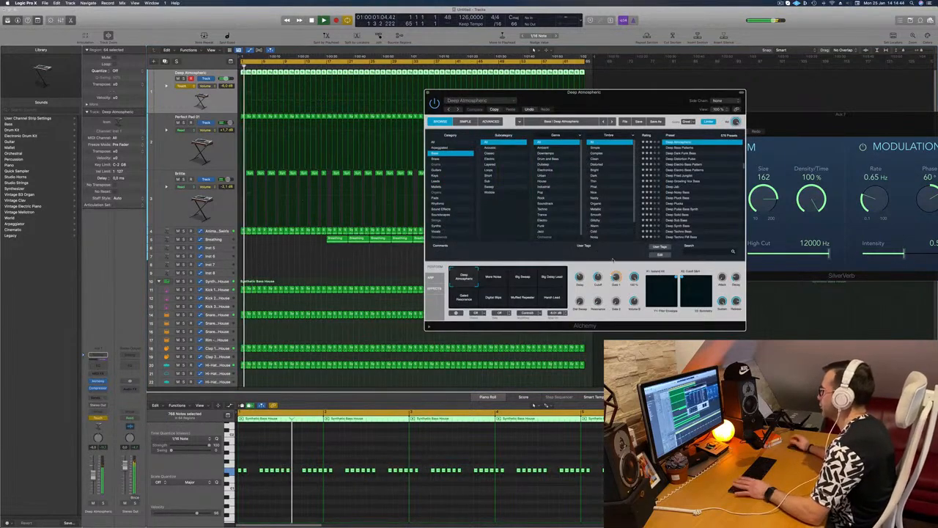
pyautogui.press('space')
pyautogui.moveTo(598, 277); pyautogui.dragTo(598, 287)
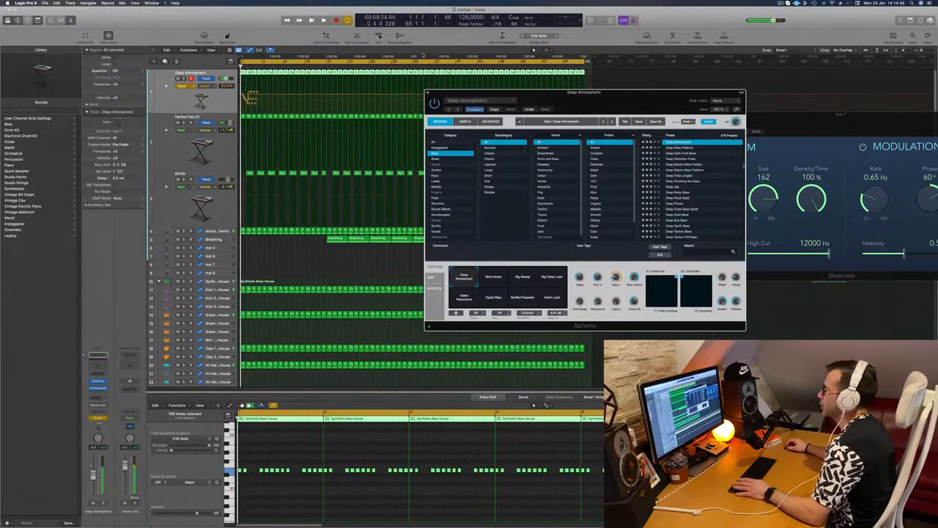
pyautogui.press('super+w')
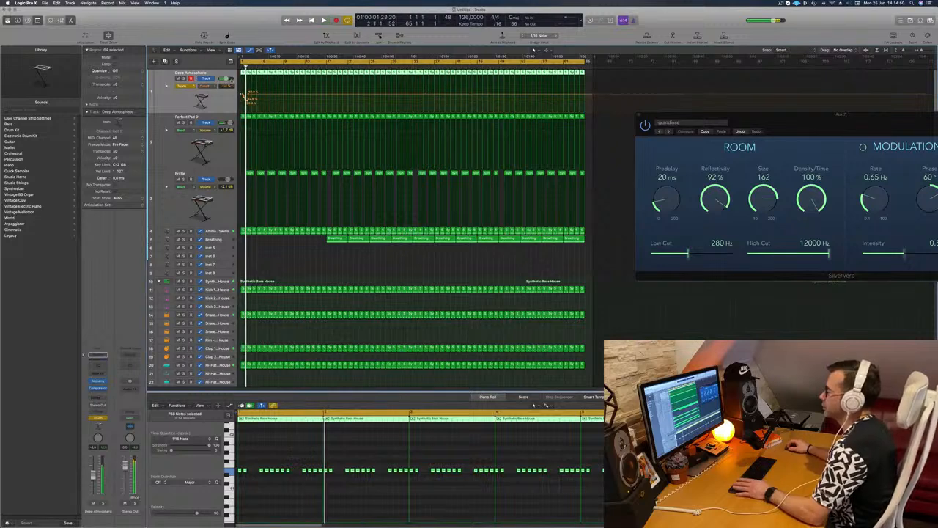
# Shape Deep Atmospheric's cutoff automation into a ramp rising from about 31% at bar 1 to bar 9, and set the mode to Read.
pyautogui.click(243, 92)
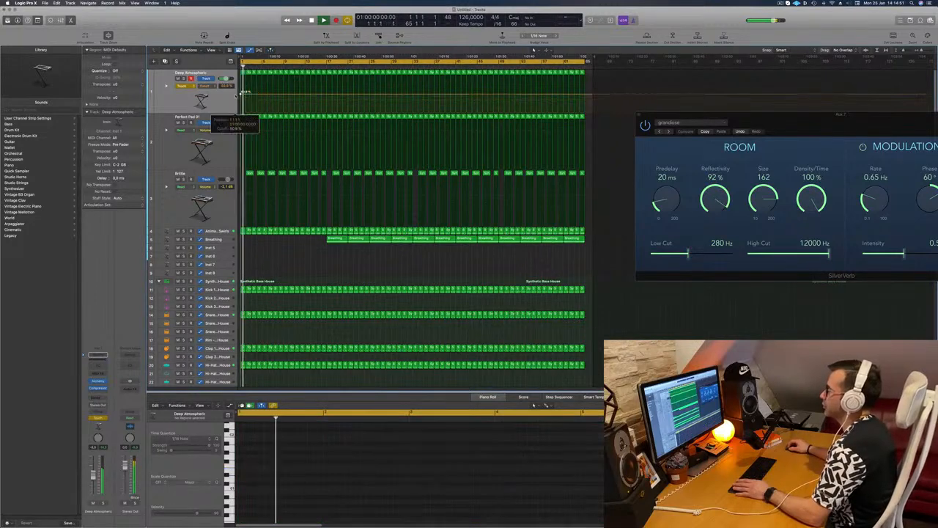
pyautogui.click(284, 95)
pyautogui.press('space')
pyautogui.press('space')
pyautogui.press('space')
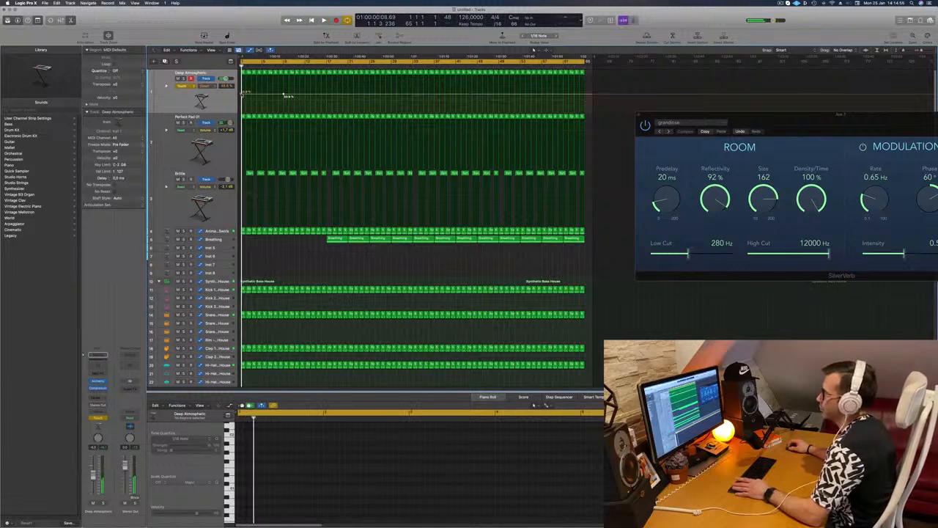
pyautogui.press('space')
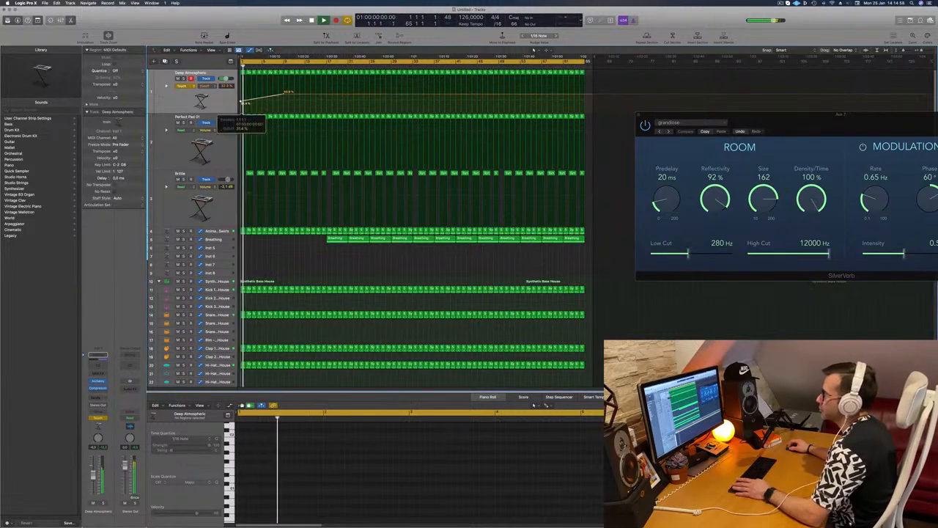
pyautogui.click(183, 85)
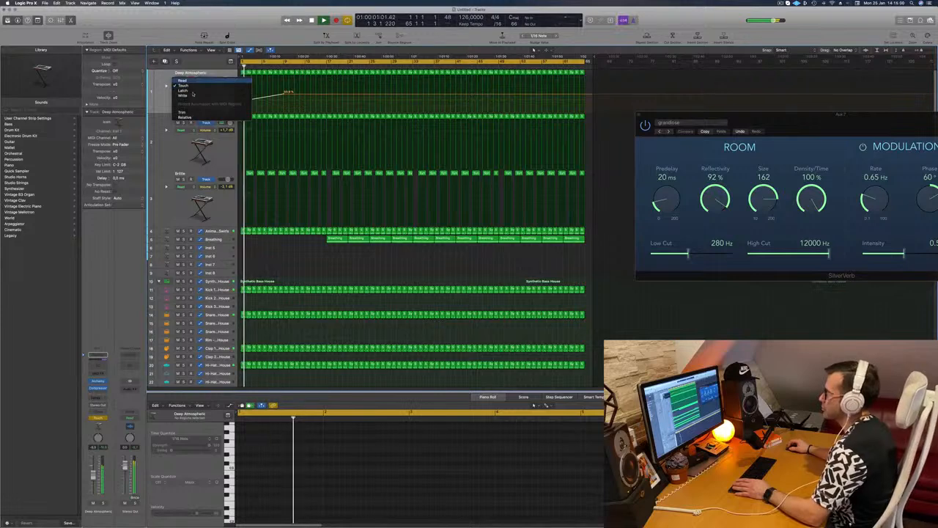
pyautogui.click(182, 96)
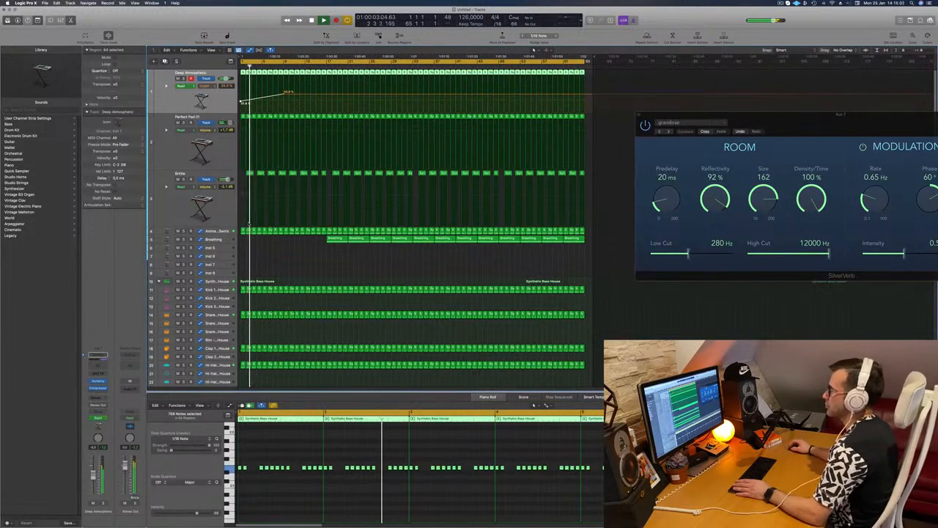
# Delete the first two Brittle regions and restart playback from the beginning.
pyautogui.moveTo(239, 174); pyautogui.dragTo(262, 176)
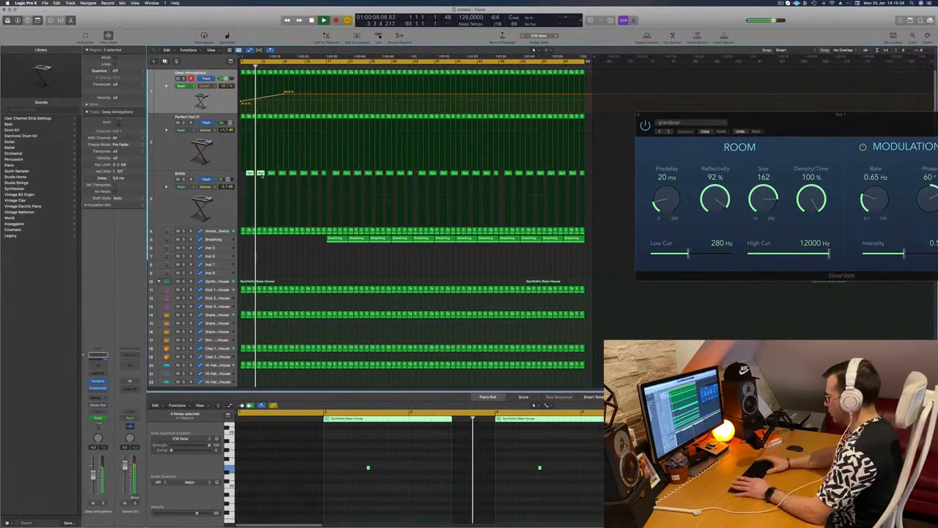
pyautogui.press('Delete')
pyautogui.press('Return')
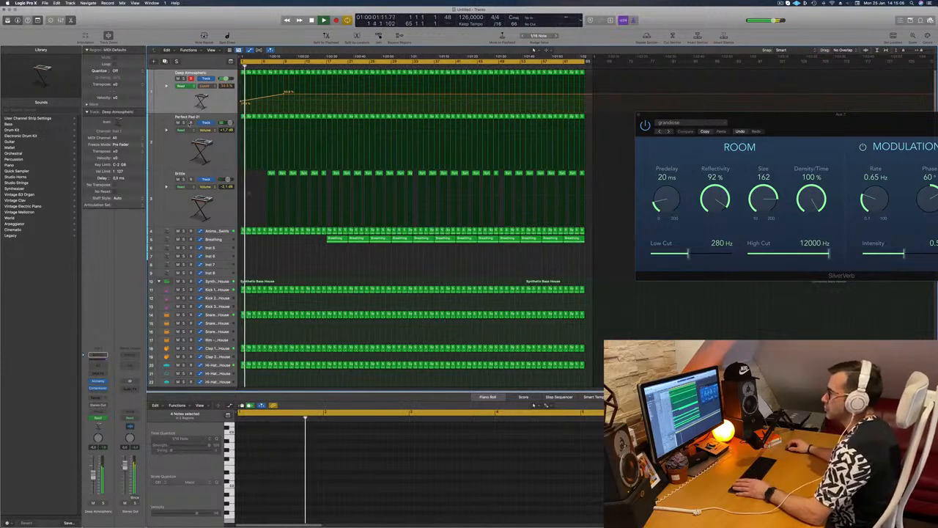
# Solo the Perfect Pad 01 track from the start to check its sound, then unsolo it and restart playback.
pyautogui.click(185, 124)
pyautogui.press('Return')
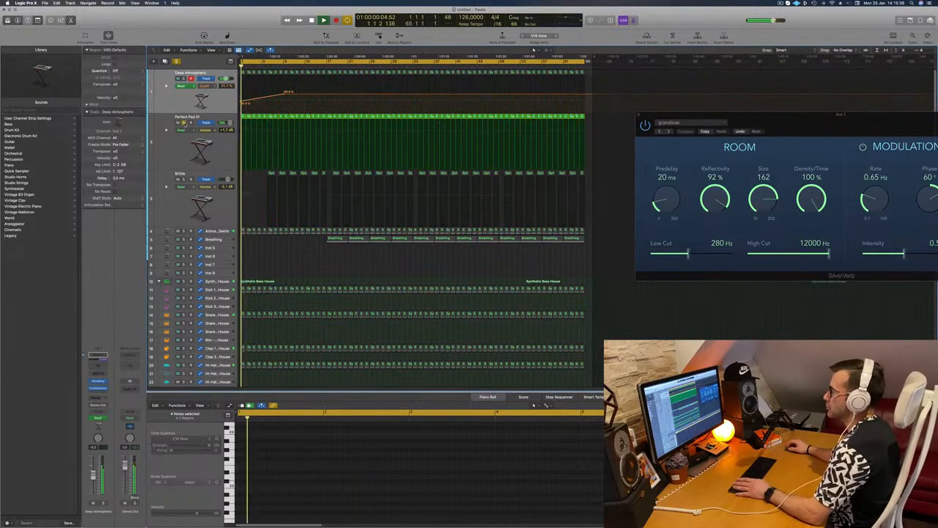
pyautogui.click(184, 122)
pyautogui.press('Return')
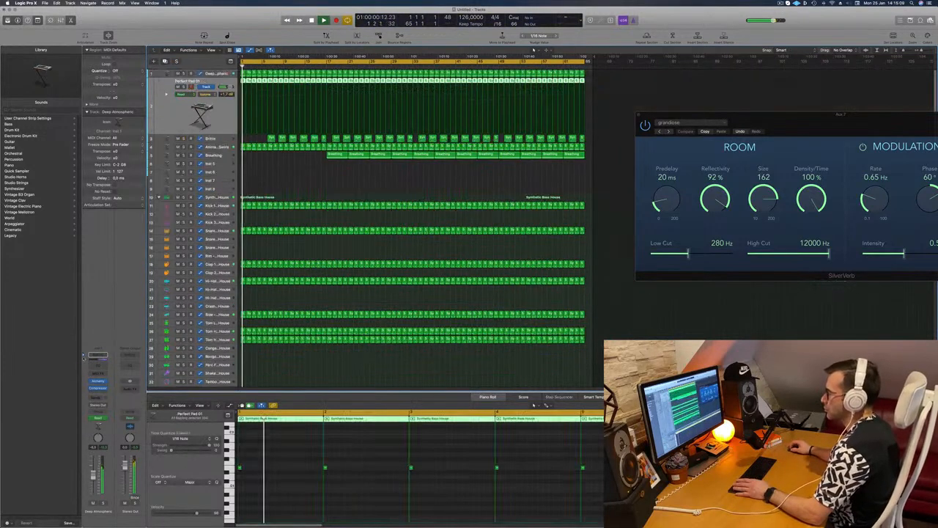
# Add a Channel EQ to Perfect Pad 01, cut the lows with the low-cut filter just under 200 Hz and close the EQ.
pyautogui.click(99, 367)
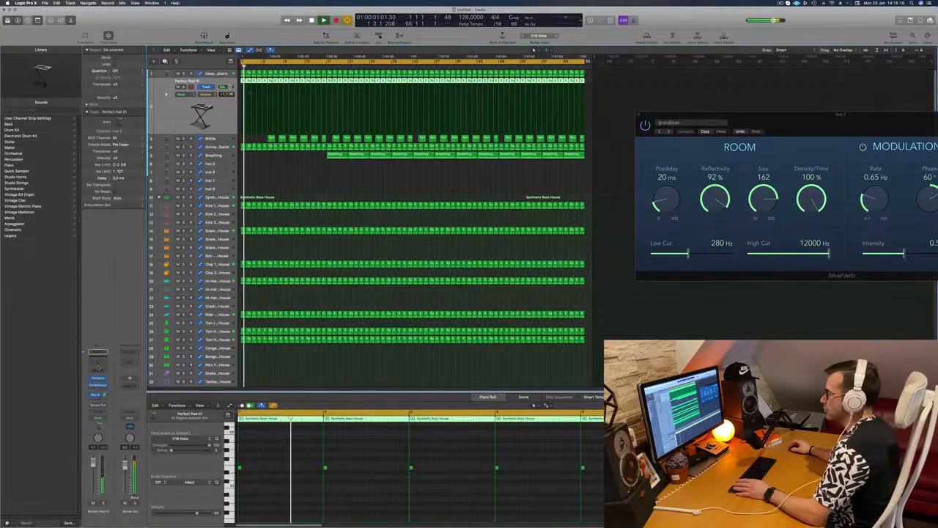
pyautogui.click(323, 109)
pyautogui.moveTo(357, 157); pyautogui.dragTo(443, 134)
pyautogui.moveTo(427, 192); pyautogui.dragTo(446, 198)
pyautogui.press('space')
pyautogui.press('space')
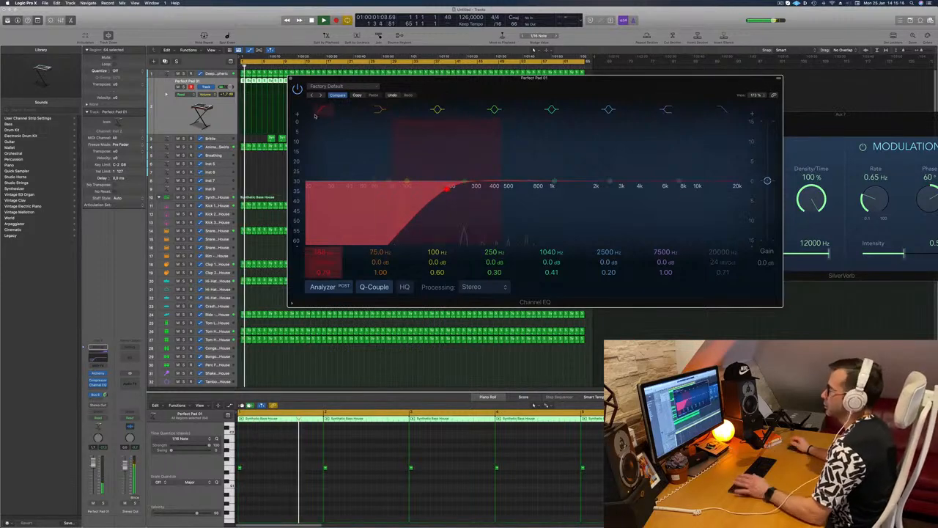
pyautogui.click(291, 79)
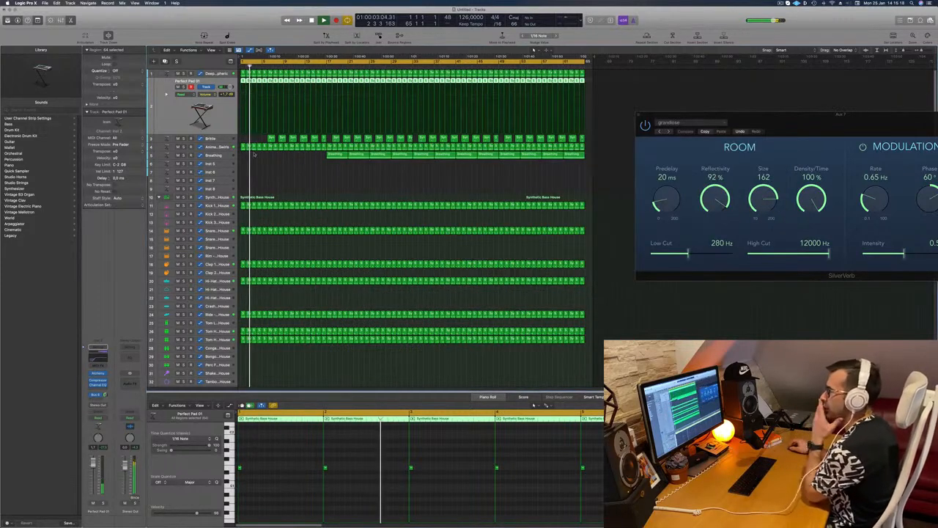
# Check Deep Atmospheric in solo, unsolo it, add a Channel EQ to its channel strip and close the EQ window.
pyautogui.click(183, 74)
pyautogui.click(183, 74)
pyautogui.click(210, 76)
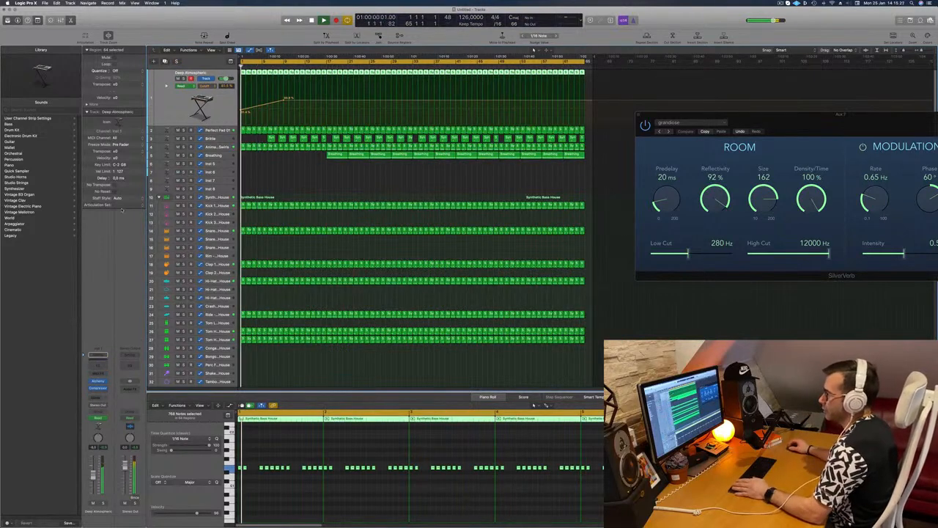
pyautogui.click(98, 357)
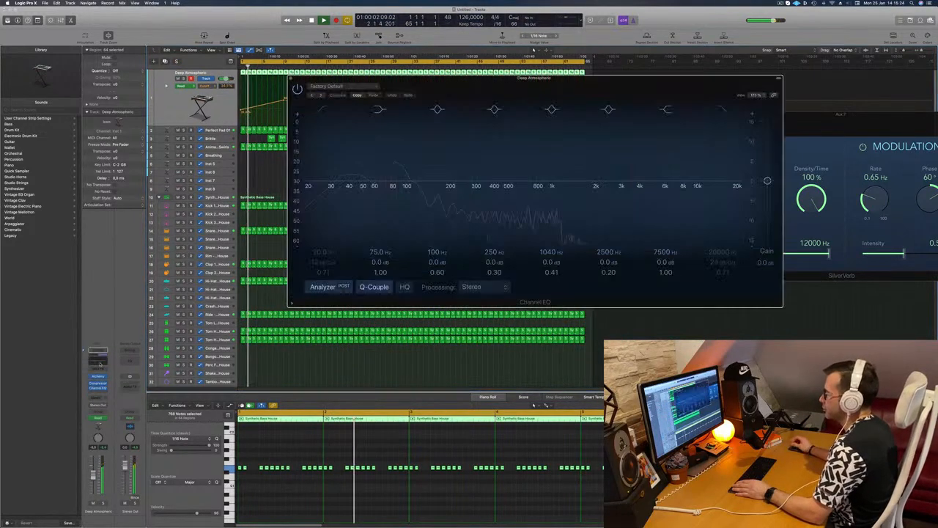
pyautogui.click(291, 78)
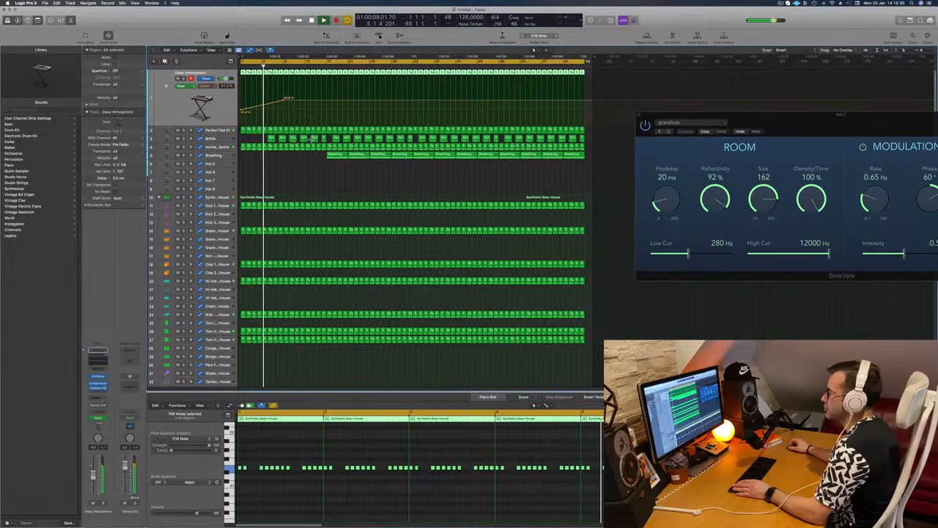
# Copy the first TR-909 hi-hat region to the Crash - Roland TR-909 track at bar 1 and delete every note except the first.
pyautogui.scroll(5, 293, 149)
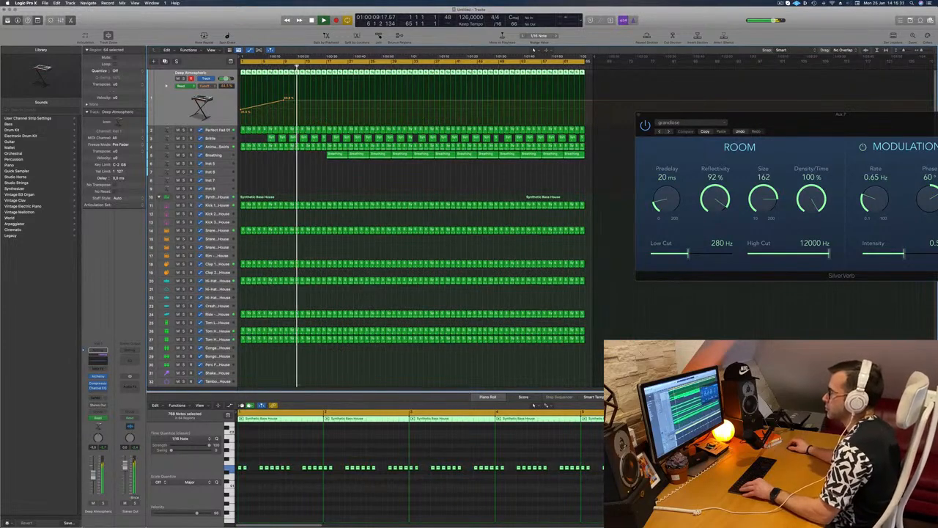
pyautogui.scroll(-5, 314, 152)
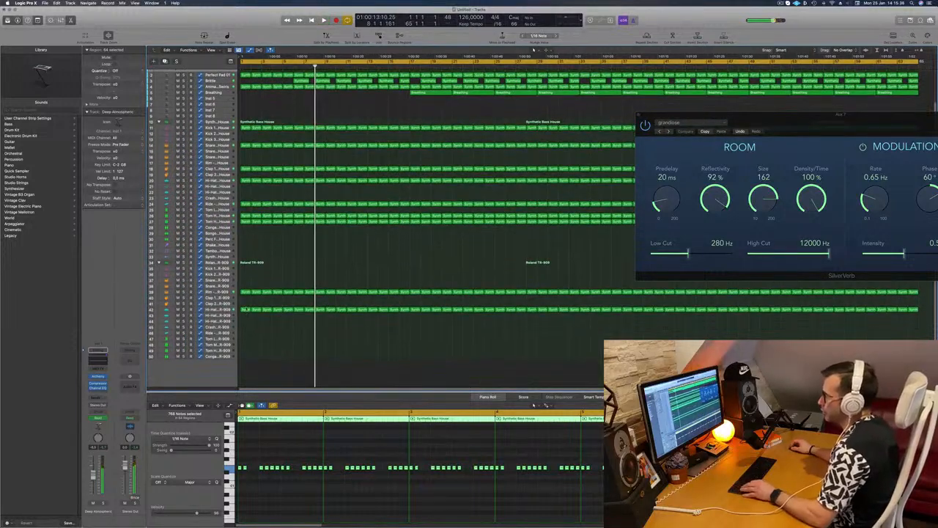
pyautogui.click(246, 310)
pyautogui.moveTo(246, 311); pyautogui.dragTo(247, 334)
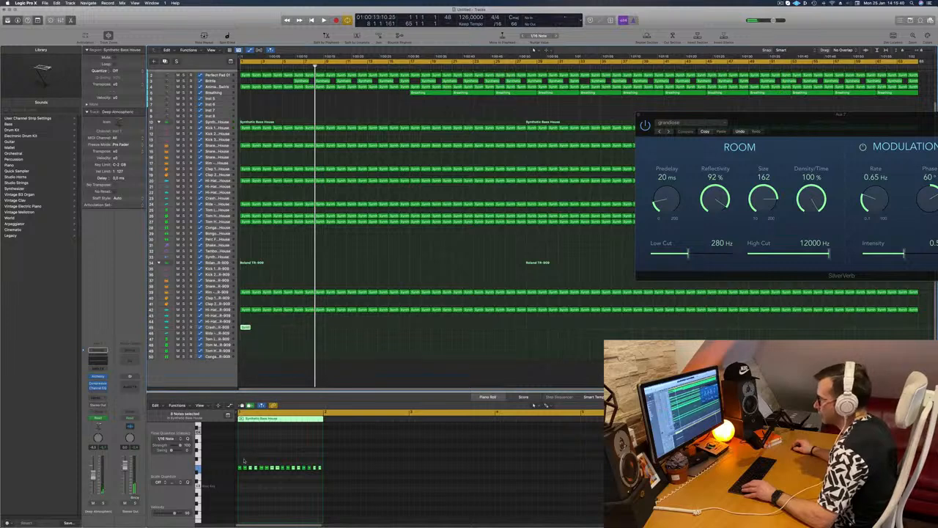
pyautogui.moveTo(240, 459); pyautogui.dragTo(320, 477)
pyautogui.press('space')
pyautogui.click(214, 328)
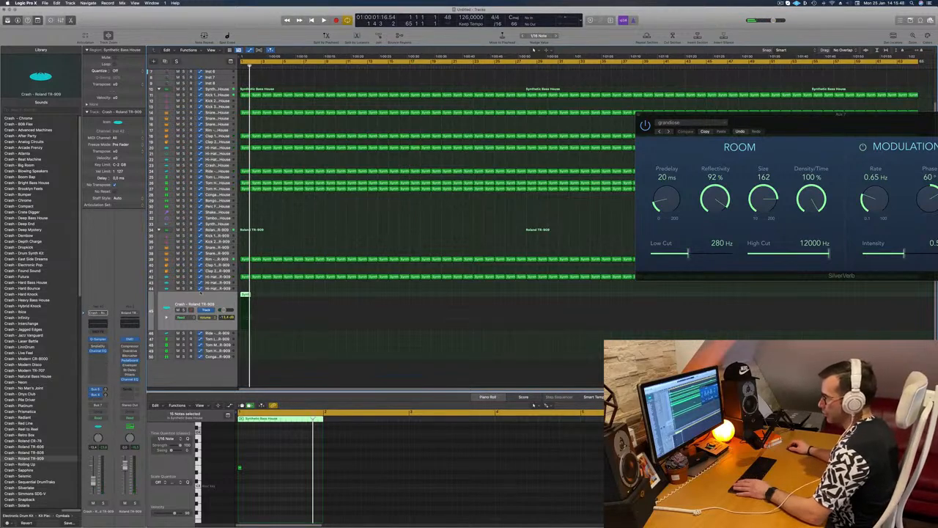
# Add a send to the reverb bus on the TR-909 crash, lower its volume to -17.0 dB and play from the start.
pyautogui.click(98, 401)
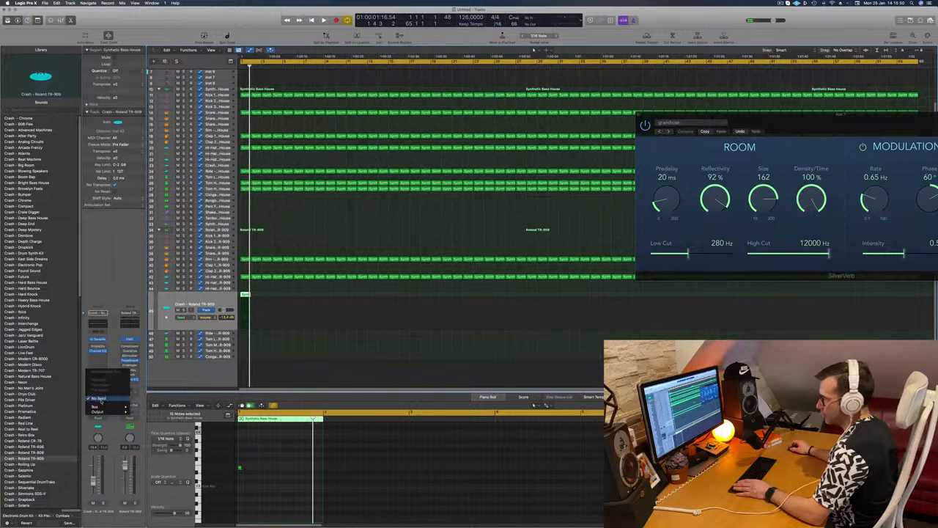
pyautogui.moveTo(102, 407)
pyautogui.click(162, 363)
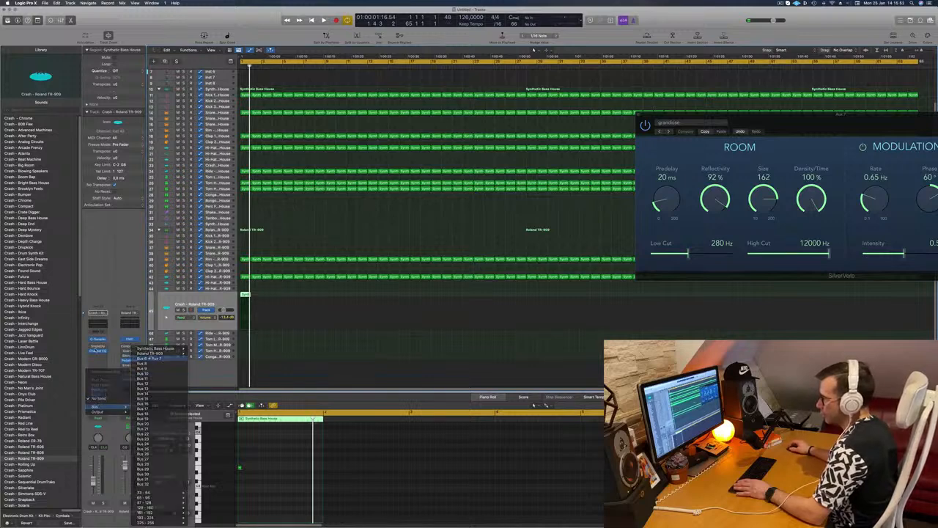
pyautogui.press('space')
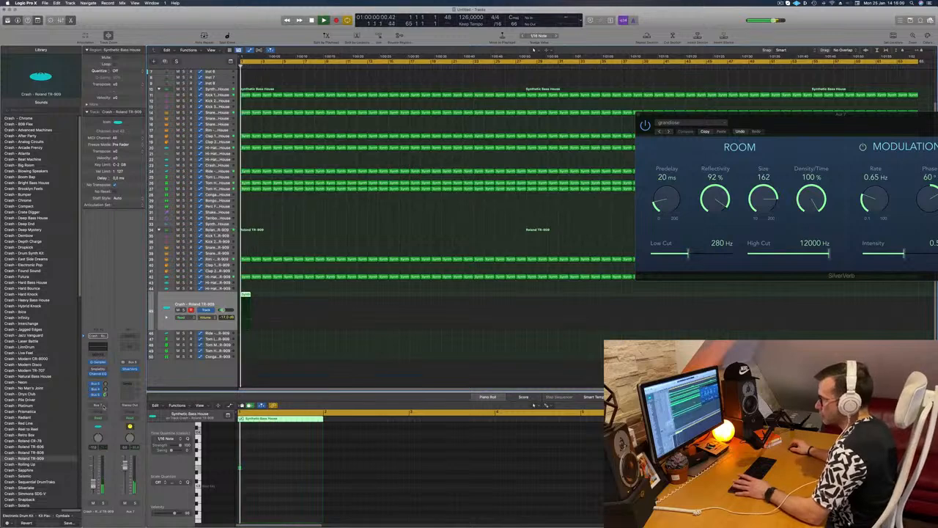
# Examine the crash sample and its options in Quick Sampler, and close the plug-in.
pyautogui.click(97, 363)
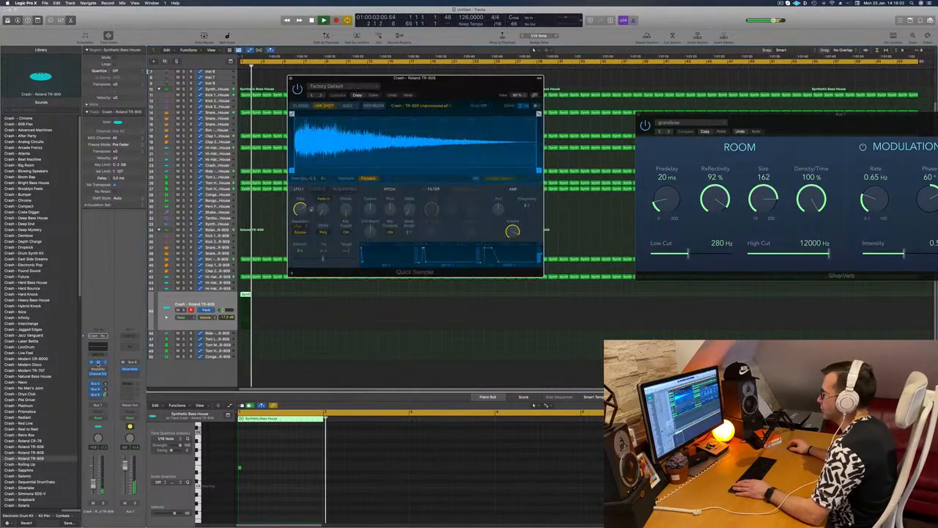
pyautogui.moveTo(467, 89); pyautogui.dragTo(447, 147)
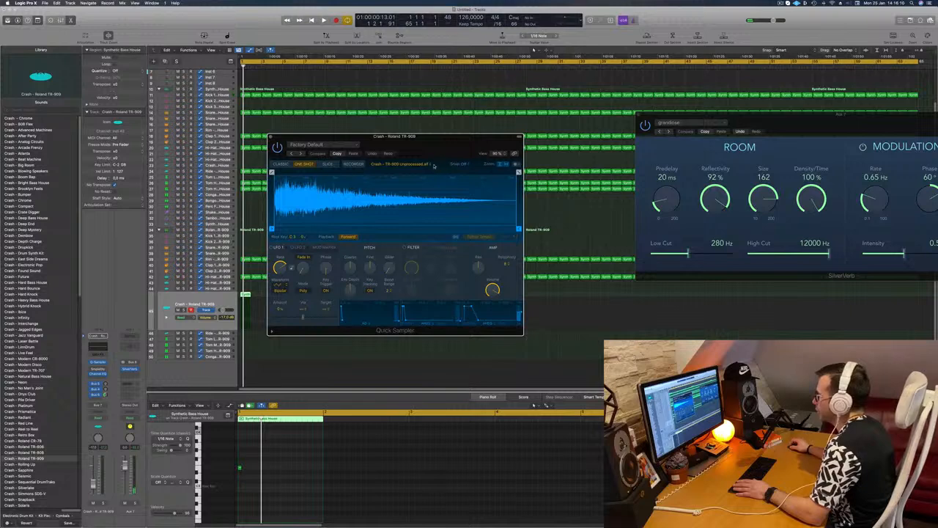
pyautogui.click(428, 164)
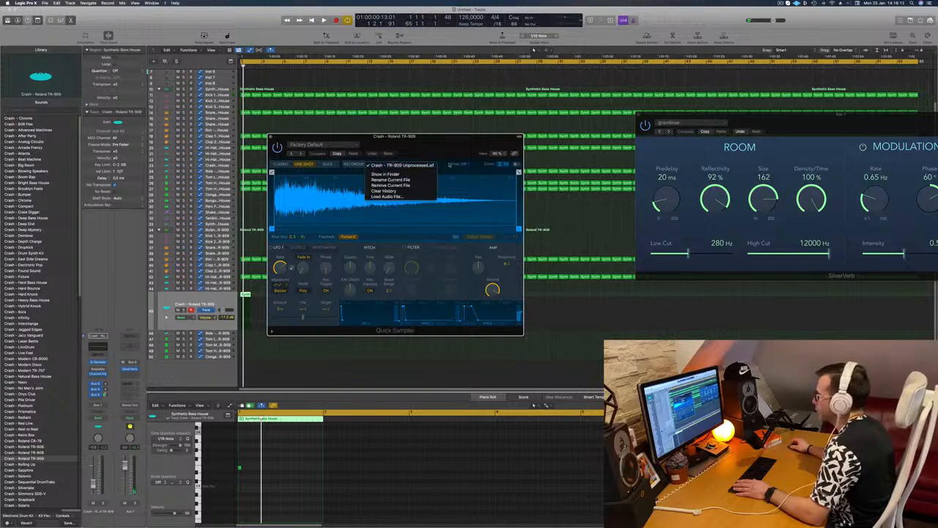
pyautogui.click(449, 164)
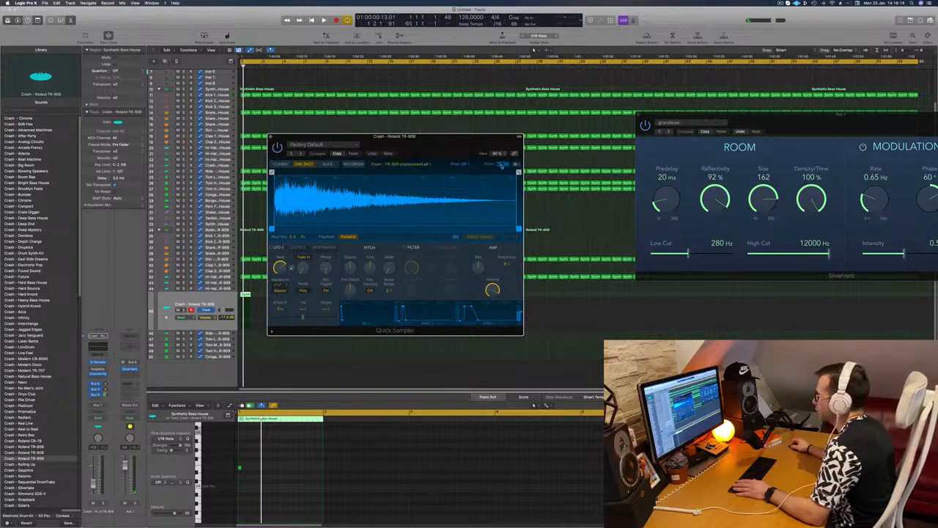
pyautogui.click(516, 165)
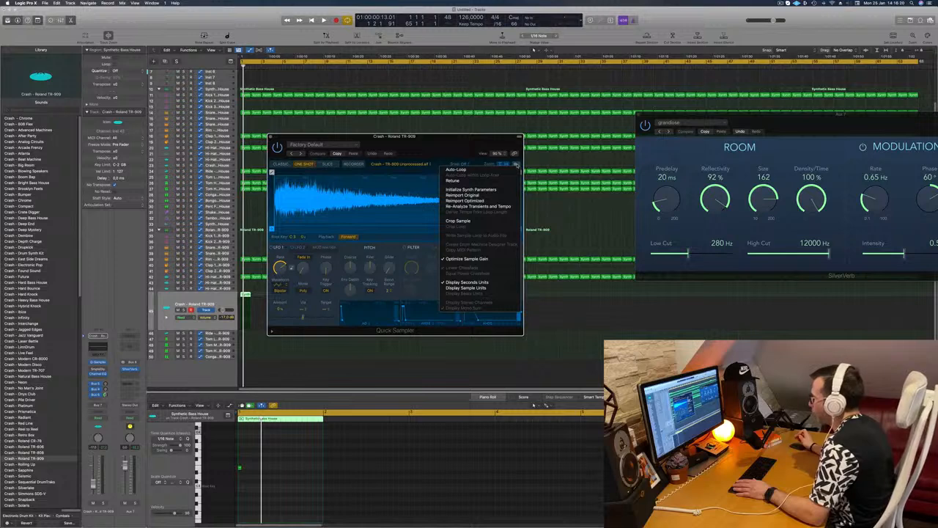
pyautogui.click(377, 241)
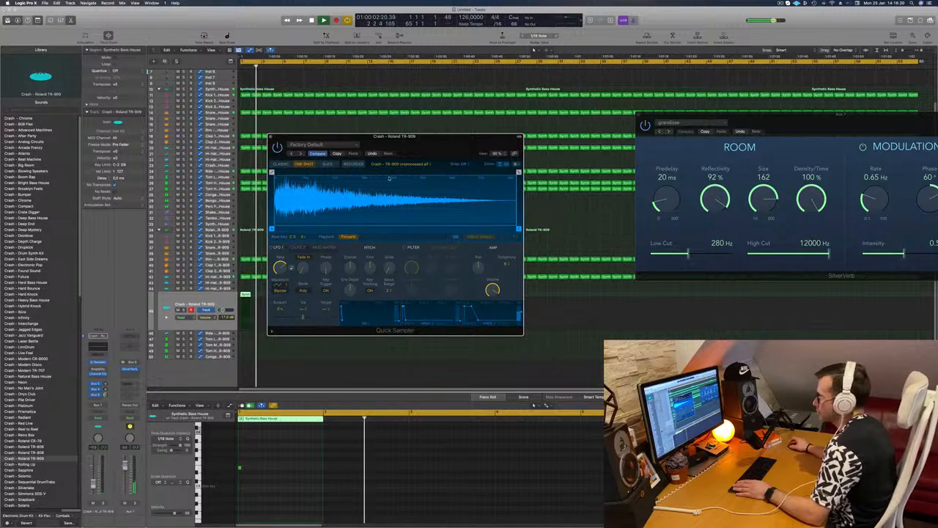
pyautogui.click(270, 136)
# Restart playback and copy the crash region every four bars, to bars 5, 9 and 13.
pyautogui.press('space')
pyautogui.press('space')
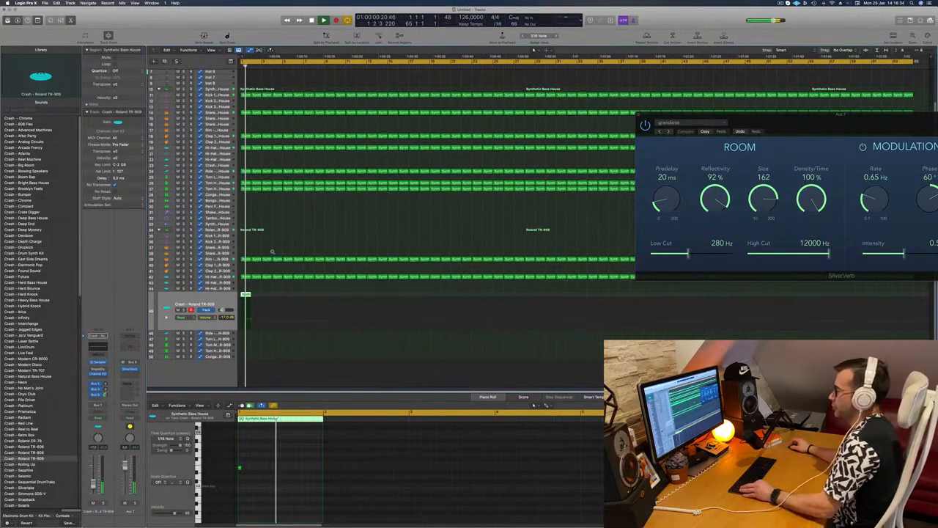
pyautogui.press('space')
pyautogui.press('space')
pyautogui.scroll(3, 260, 286)
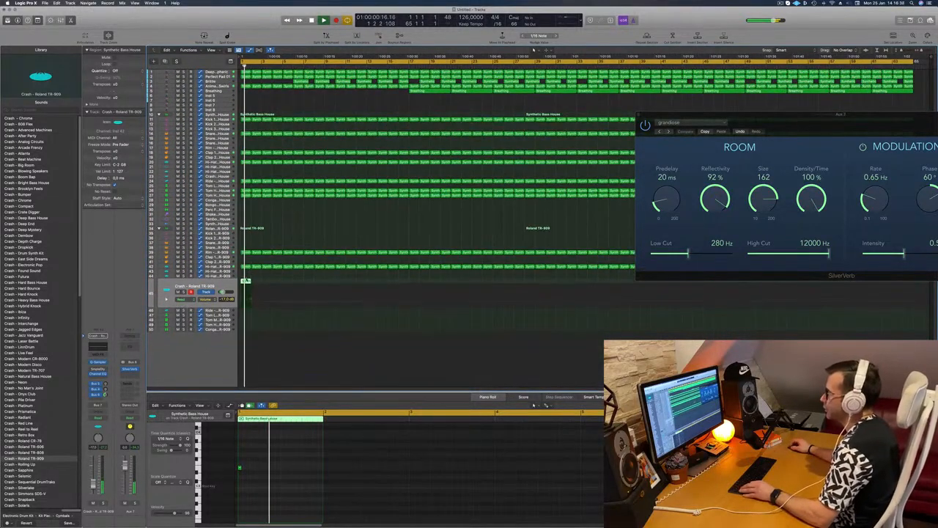
pyautogui.moveTo(246, 282); pyautogui.dragTo(372, 284)
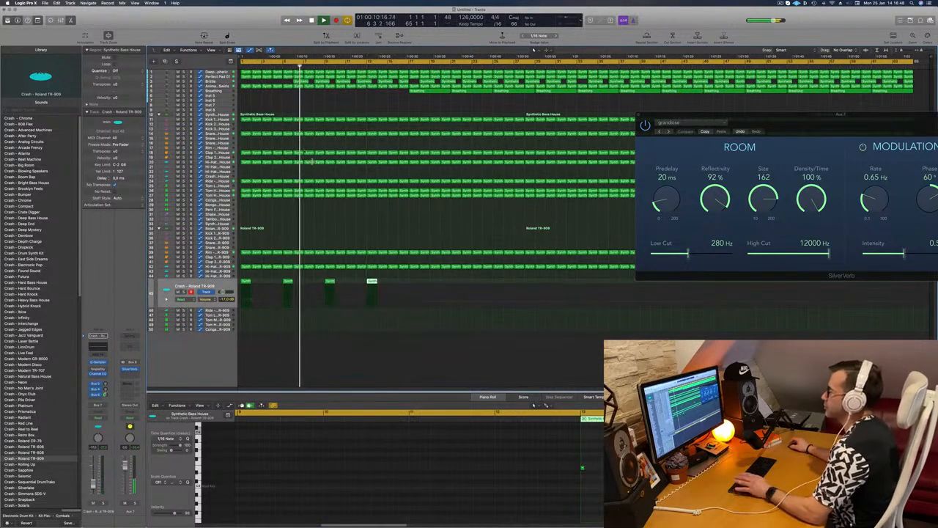
# Restart playback and copy the Brittle region at bar 6 to bar 4.
pyautogui.press('Return')
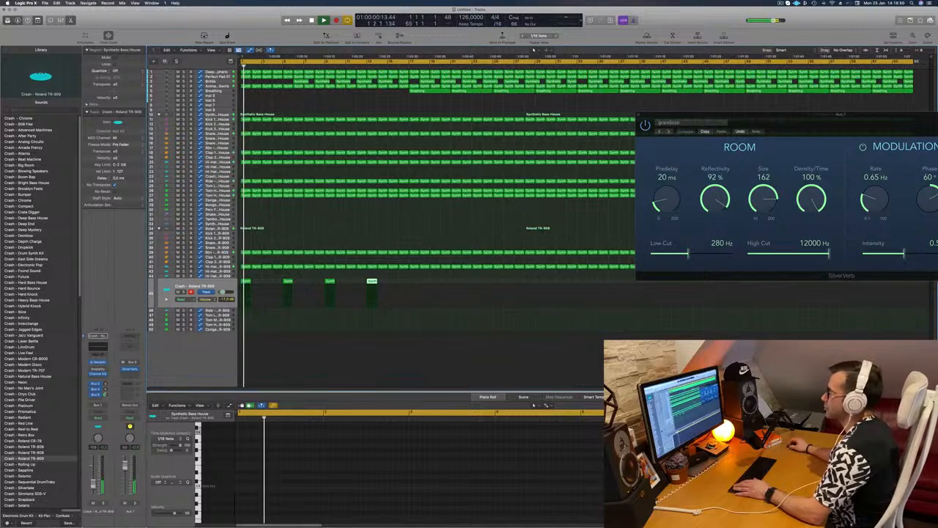
pyautogui.click(301, 82)
pyautogui.moveTo(301, 82); pyautogui.dragTo(280, 83)
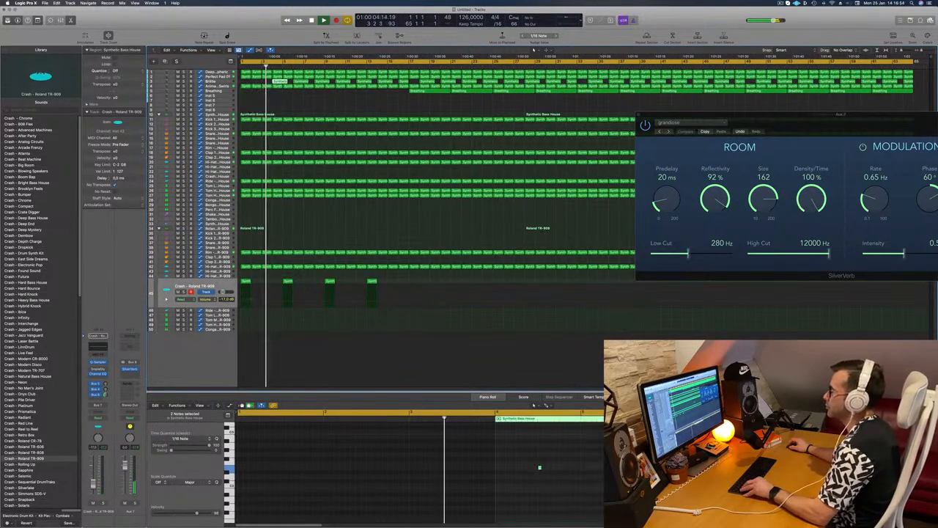
# Select the Brittle track, delete its region at bar 6 and restart playback from the beginning.
pyautogui.click(211, 81)
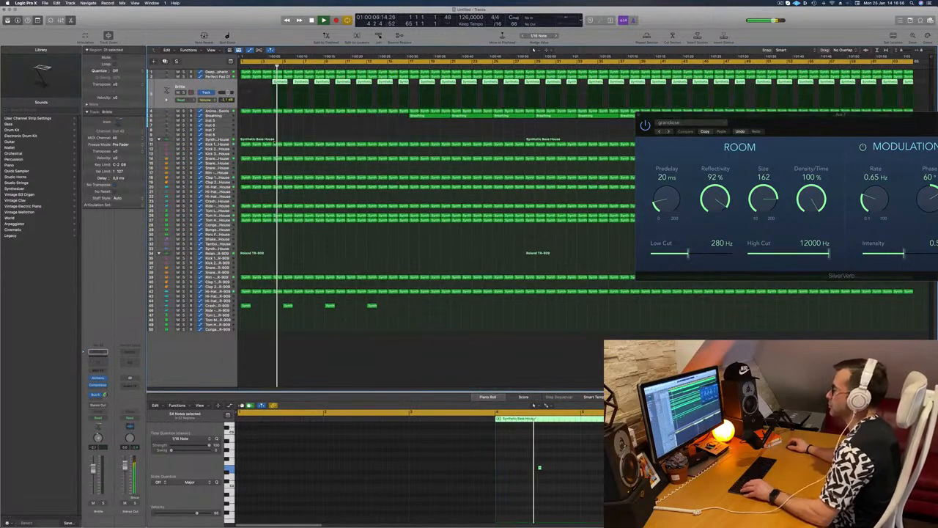
pyautogui.scroll(3, 359, 202)
pyautogui.scroll(-1, 295, 95)
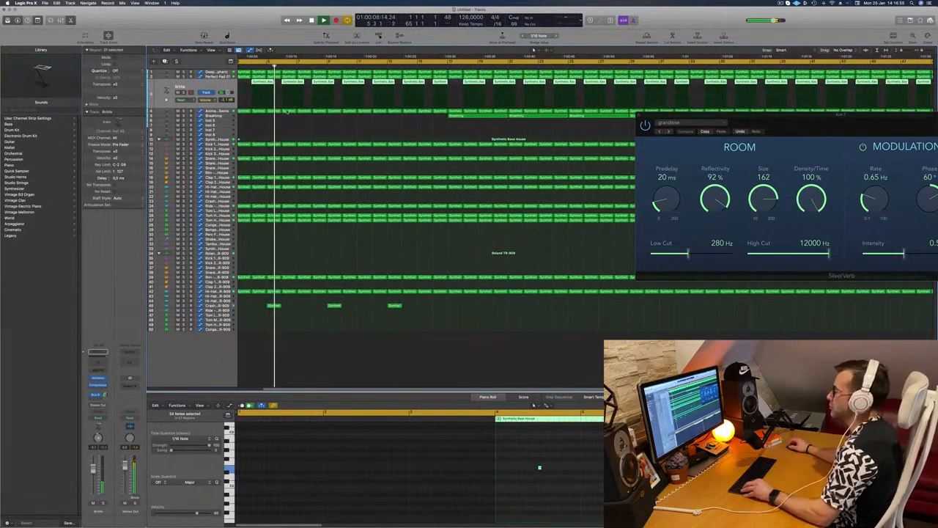
pyautogui.scroll(-2, 302, 86)
pyautogui.click(297, 81)
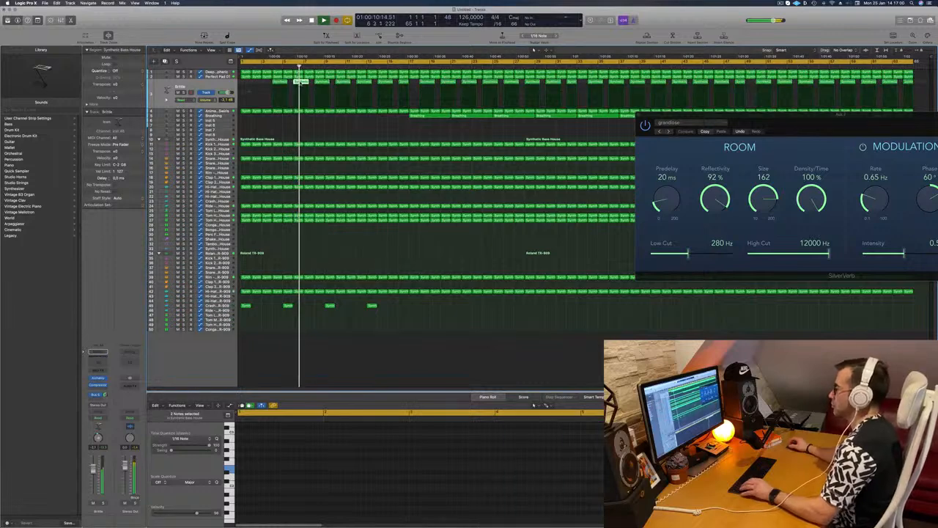
pyautogui.press('Delete')
pyautogui.press('space')
pyautogui.press('space')
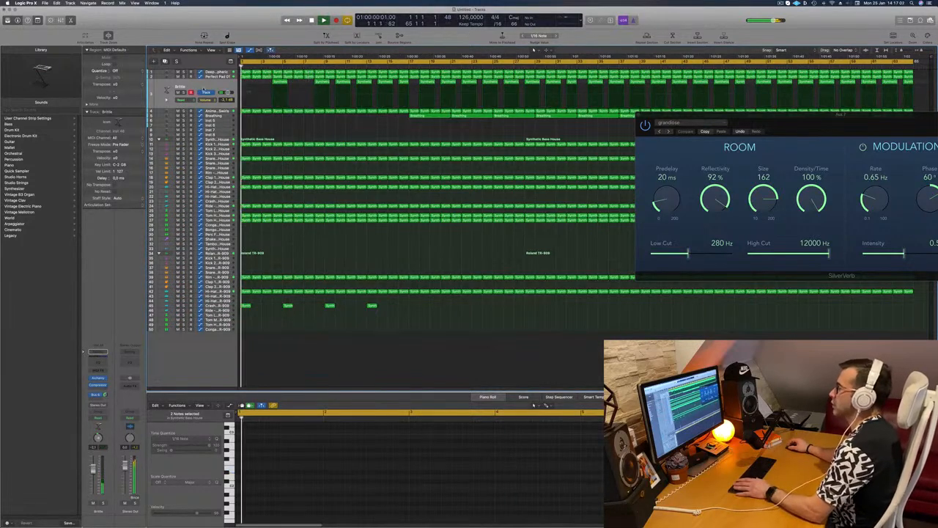
# Duplicate the Brittle track and copy the region at bar 4 onto the new track at bar 6.
pyautogui.click(204, 89)
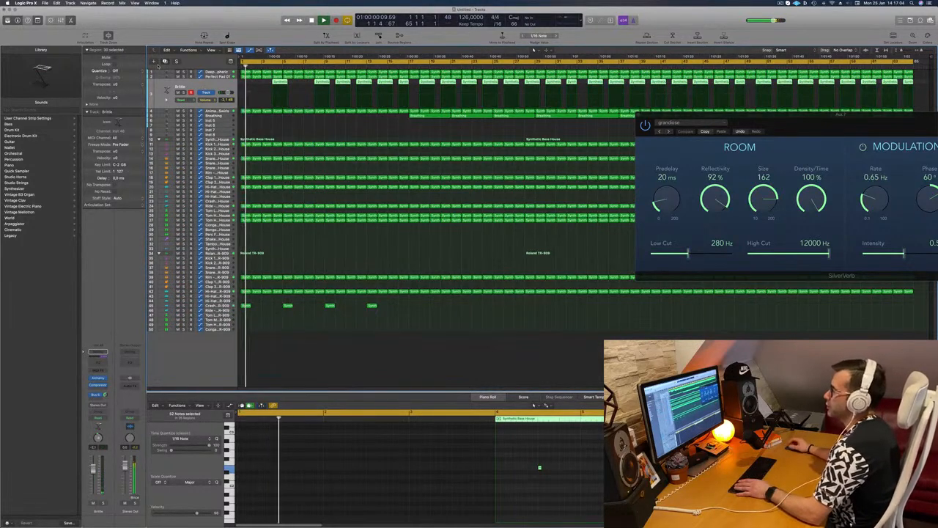
pyautogui.click(165, 62)
pyautogui.click(278, 81)
pyautogui.moveTo(279, 81); pyautogui.dragTo(301, 92)
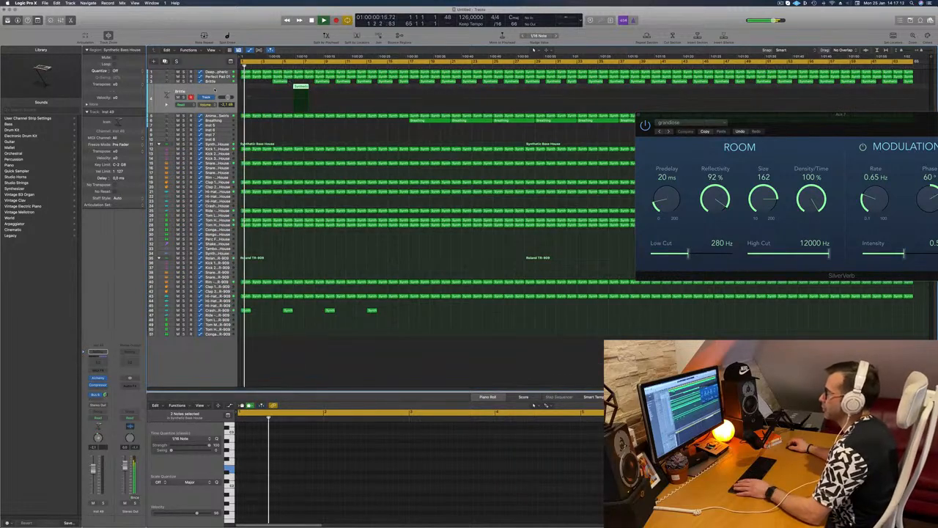
# Select the Noise Drone snapshot in the duplicate Brittle track's Alchemy and lower the track volume to about -4.8 dB while playing.
pyautogui.click(99, 379)
pyautogui.moveTo(445, 79); pyautogui.dragTo(552, 148)
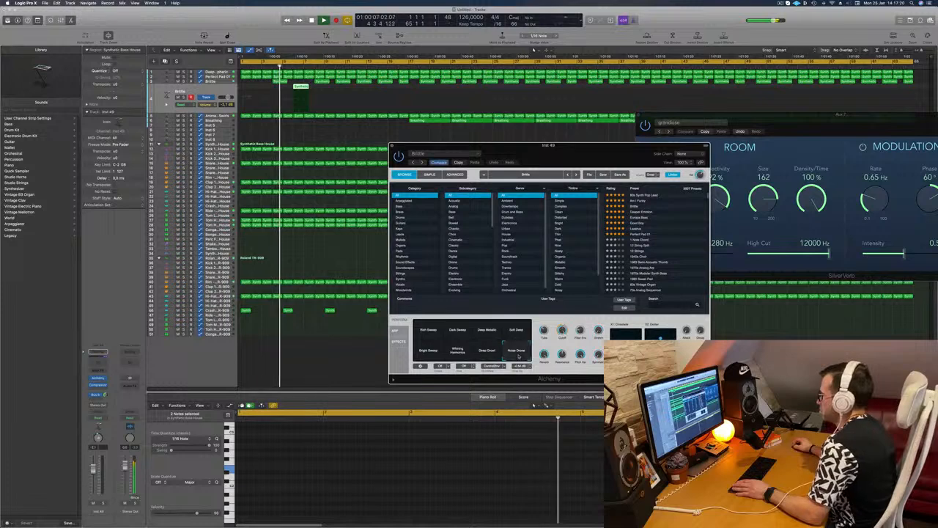
pyautogui.moveTo(562, 152); pyautogui.dragTo(492, 129)
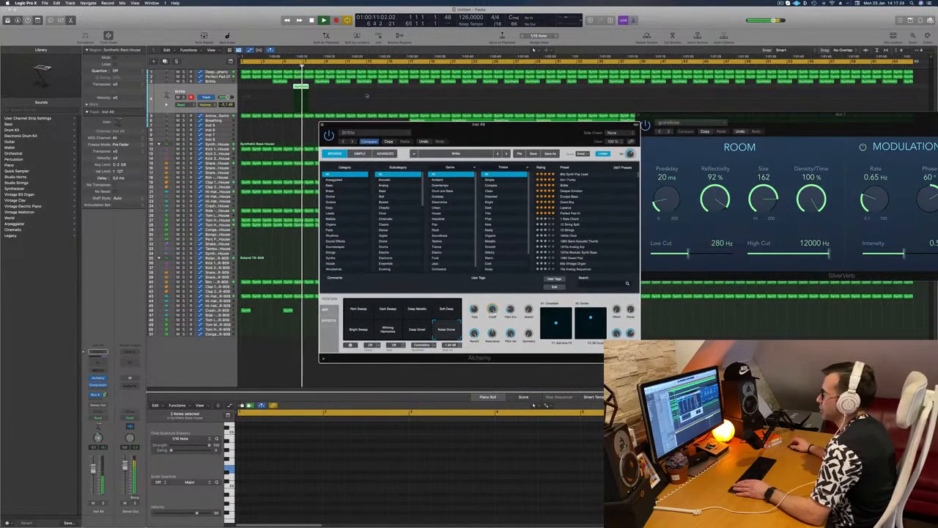
pyautogui.moveTo(411, 126); pyautogui.dragTo(459, 126)
pyautogui.press('space')
pyautogui.press('space')
pyautogui.moveTo(97, 448); pyautogui.dragTo(97, 447)
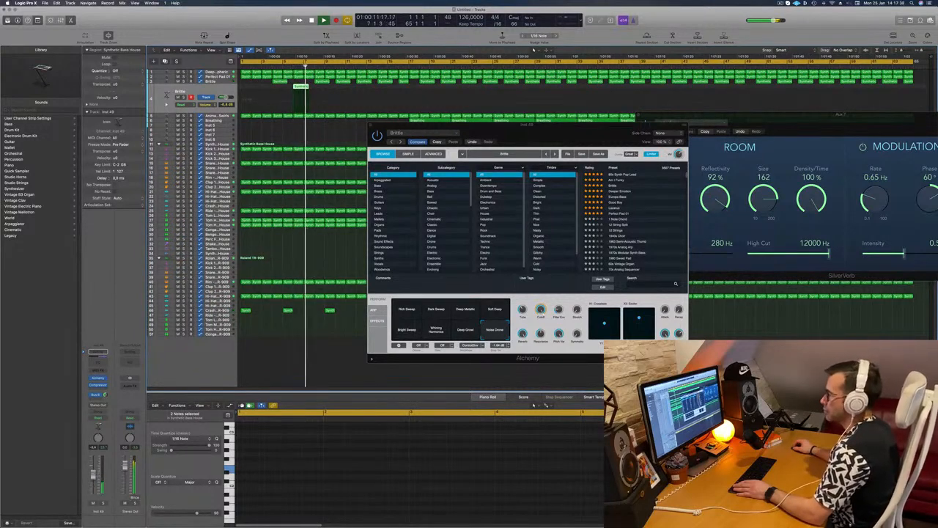
# Move the Alchemy window clear of the regions and set the cycle range to start at bar 7.
pyautogui.moveTo(528, 126); pyautogui.dragTo(304, 203)
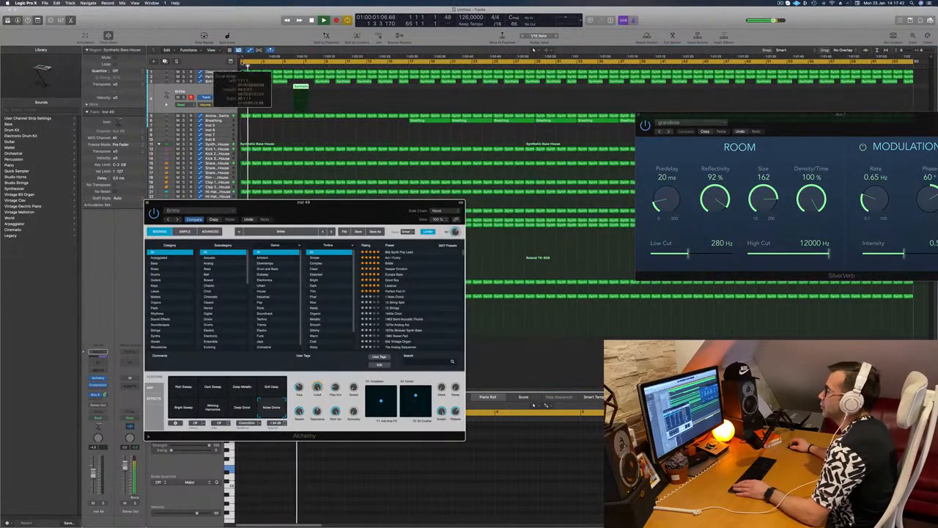
pyautogui.click(242, 63)
pyautogui.moveTo(243, 62); pyautogui.dragTo(313, 88)
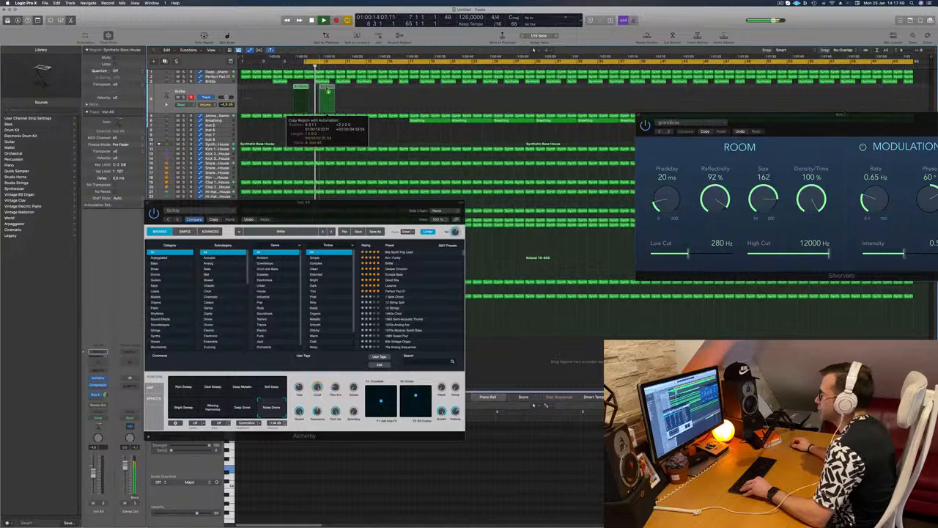
# Copy the duplicate Brittle track's region to bar 10, removing the original Brittle region there, and close the Alchemy window.
pyautogui.moveTo(321, 90); pyautogui.dragTo(321, 89)
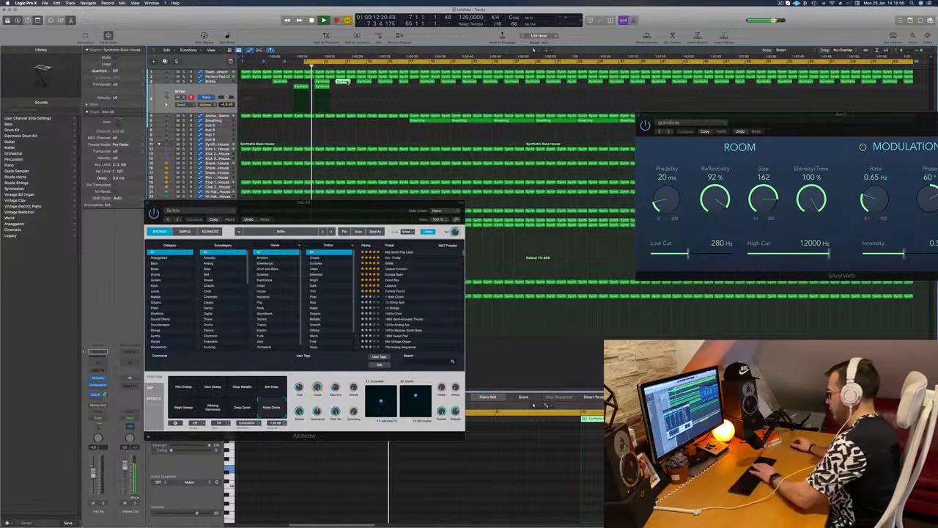
pyautogui.moveTo(323, 87); pyautogui.dragTo(342, 88)
pyautogui.press('space')
pyautogui.press('space')
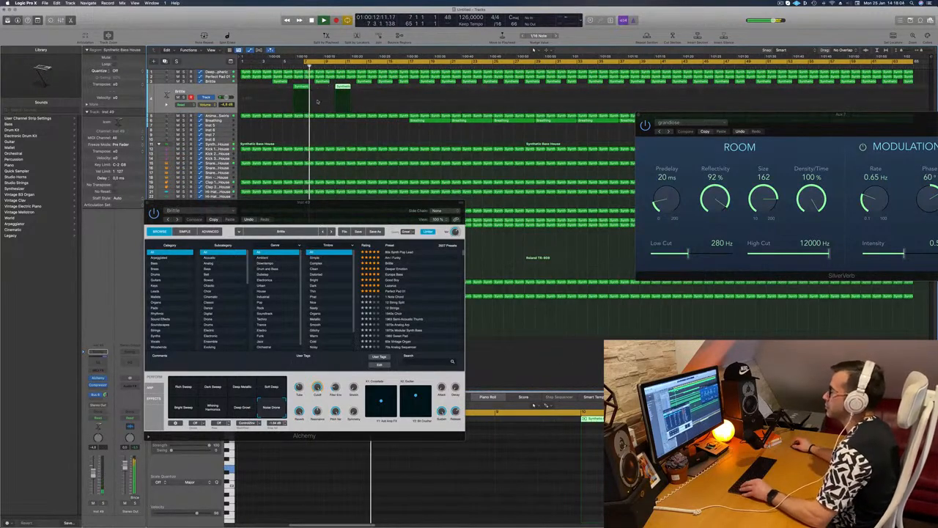
pyautogui.click(148, 203)
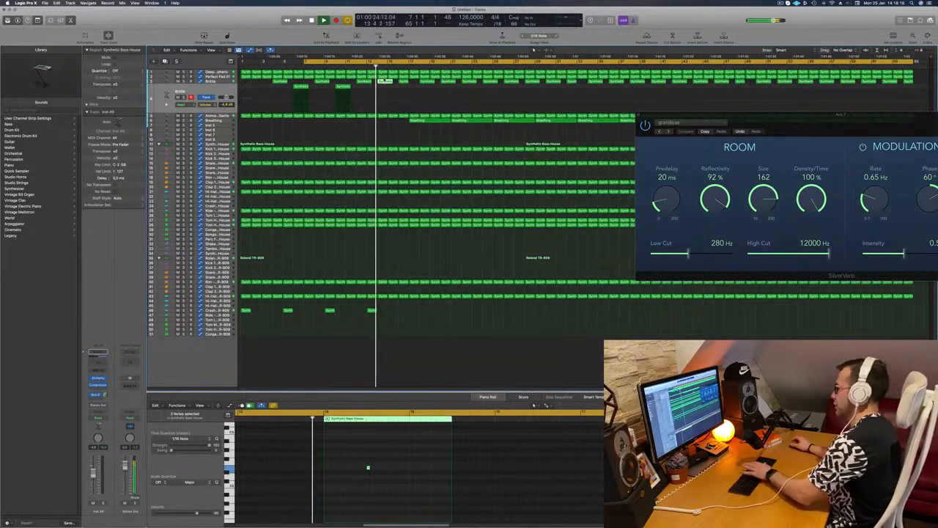
# Delete the Brittle region at bar 14 and copy the duplicate track's region to bar 14 in its place.
pyautogui.press('Delete')
pyautogui.press('space')
pyautogui.press('space')
pyautogui.click(340, 88)
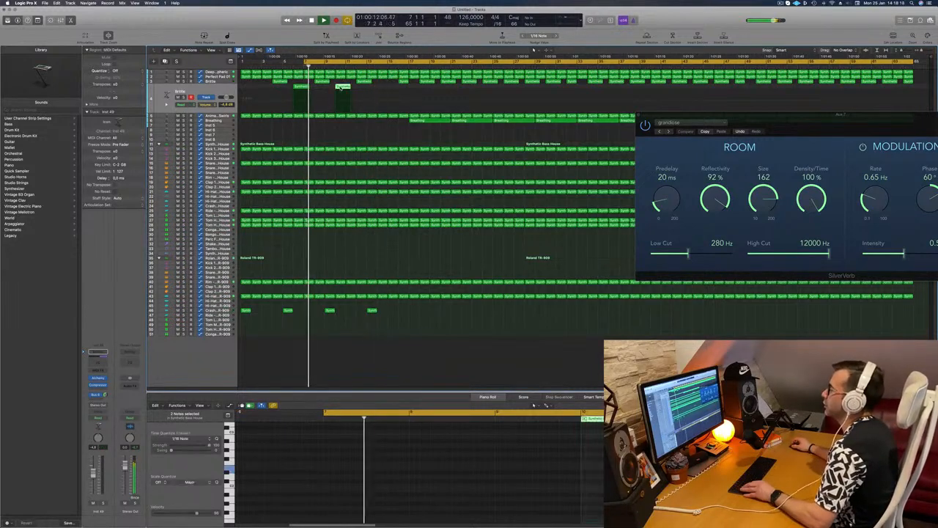
pyautogui.moveTo(340, 88); pyautogui.dragTo(381, 91)
# Select the Animated Swirls track, audition the loop, and open its Alchemy instrument with the window clear of the regions.
pyautogui.click(212, 116)
pyautogui.press('space')
pyautogui.press('space')
pyautogui.press('space')
pyautogui.press('space')
pyautogui.press('space')
pyautogui.press('space')
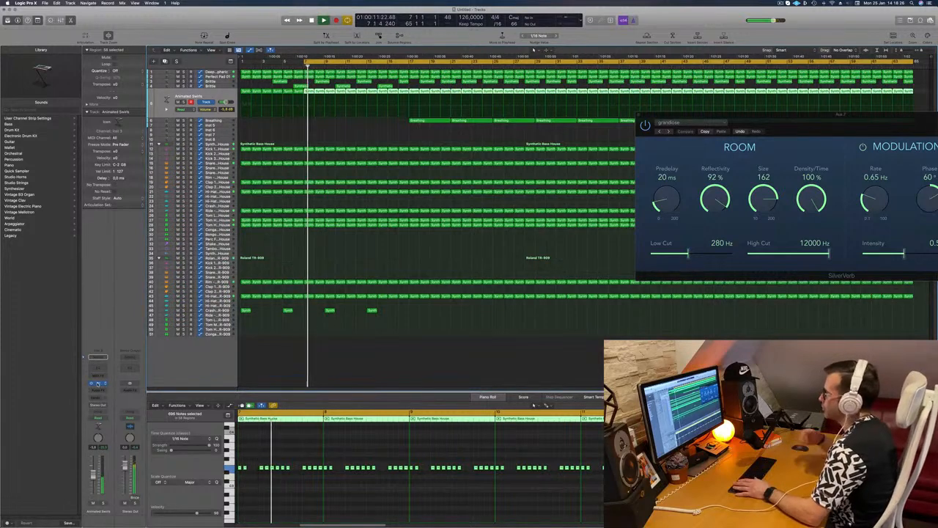
pyautogui.click(98, 383)
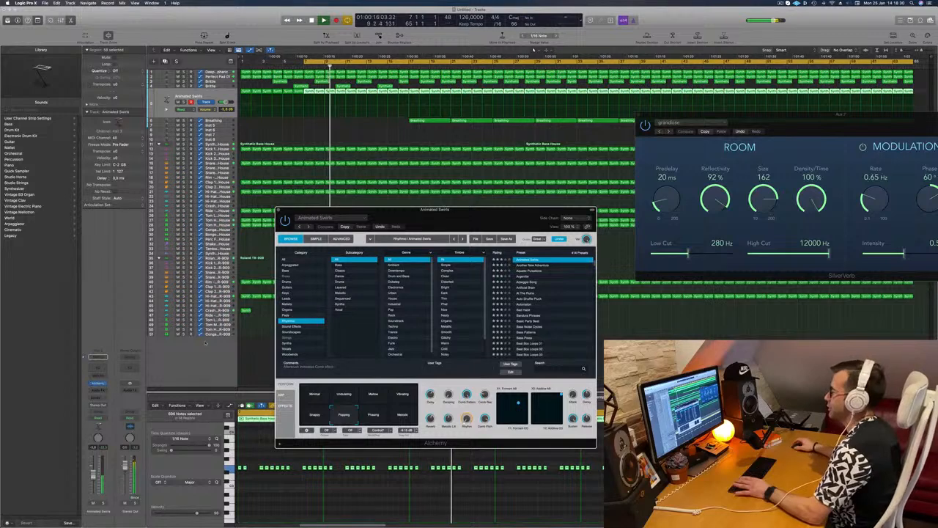
pyautogui.moveTo(506, 213); pyautogui.dragTo(502, 172)
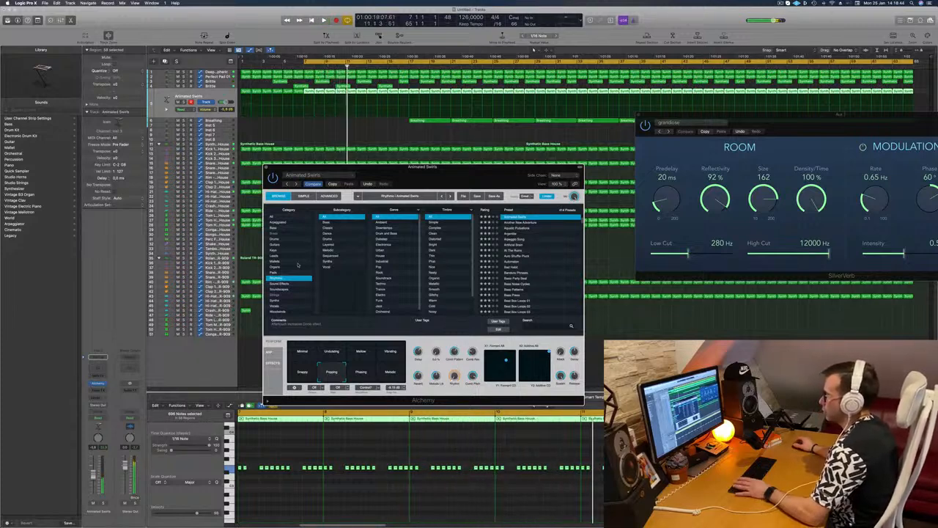
# Set the Animated Swirls track's automation mode to Touch and move Alchemy's Comb Pattern control during playback to bring up its automation.
pyautogui.click(97, 417)
pyautogui.click(104, 423)
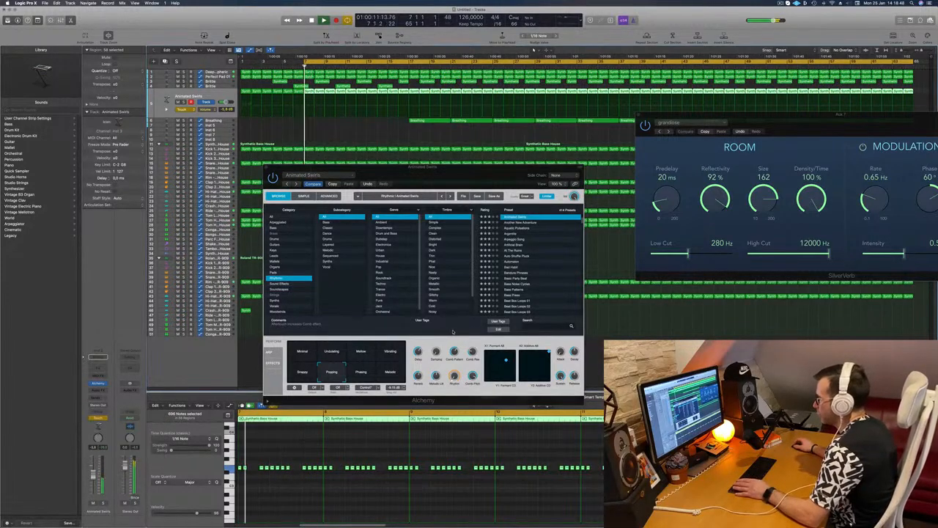
pyautogui.moveTo(456, 356); pyautogui.dragTo(462, 332)
pyautogui.press('space')
# Draw a repeating zigzag of Comb Pattern automation from bar 7 between about 61 % and 77 %, with the Animated Swirls lane enlarged.
pyautogui.click(314, 98)
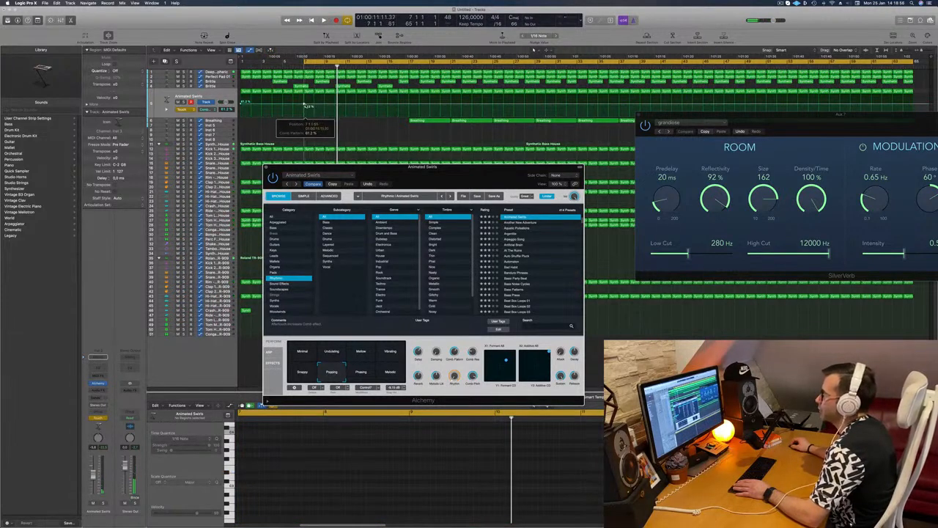
pyautogui.moveTo(314, 98); pyautogui.dragTo(314, 105)
pyautogui.press('space')
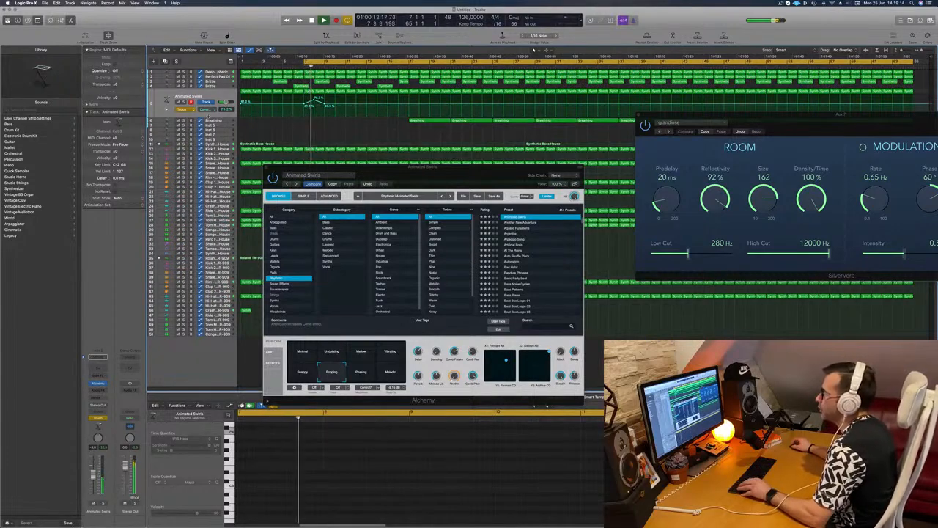
pyautogui.moveTo(208, 116); pyautogui.dragTo(208, 174)
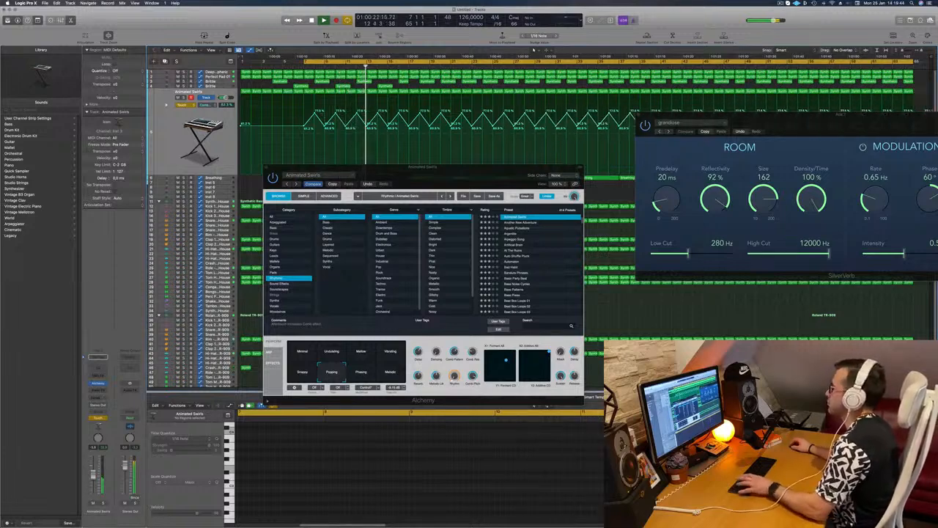
# Return the Animated Swirls track's automation mode to Read and close its Alchemy window.
pyautogui.click(181, 105)
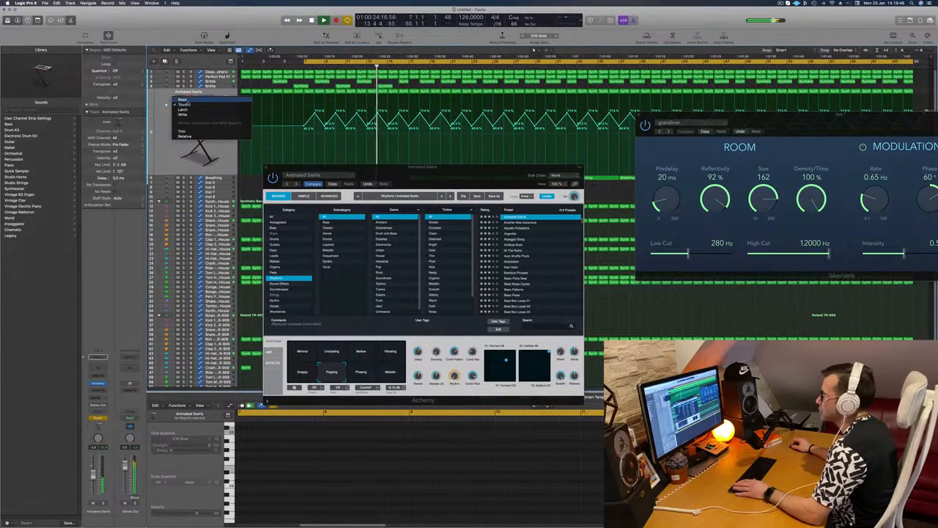
pyautogui.click(182, 100)
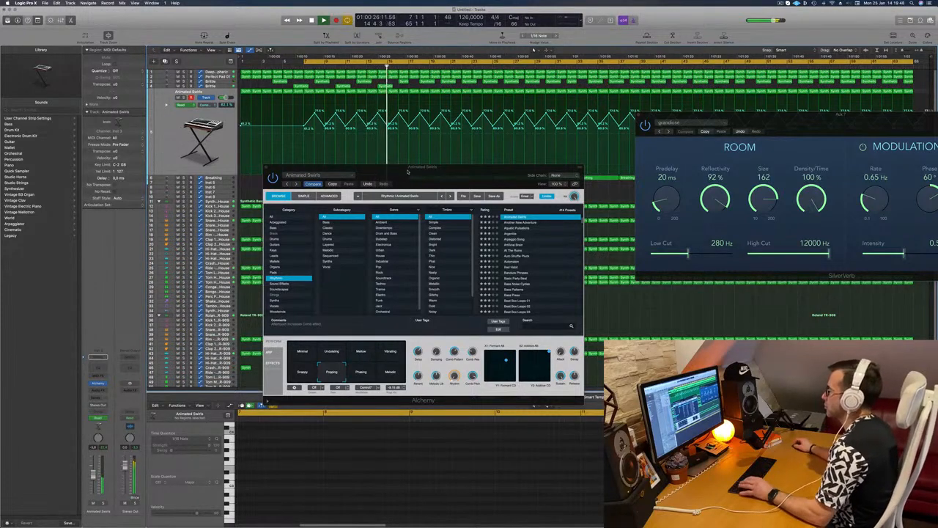
pyautogui.moveTo(407, 171); pyautogui.dragTo(352, 171)
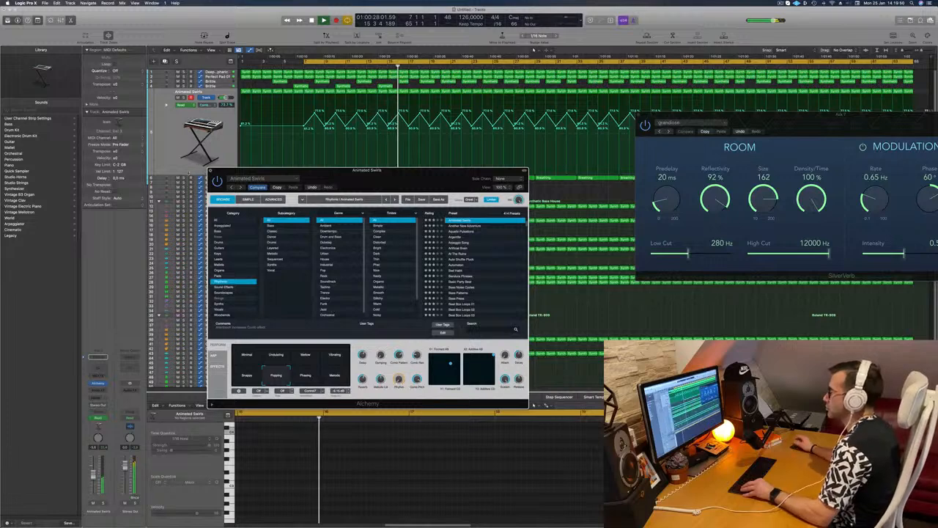
pyautogui.press('super+w')
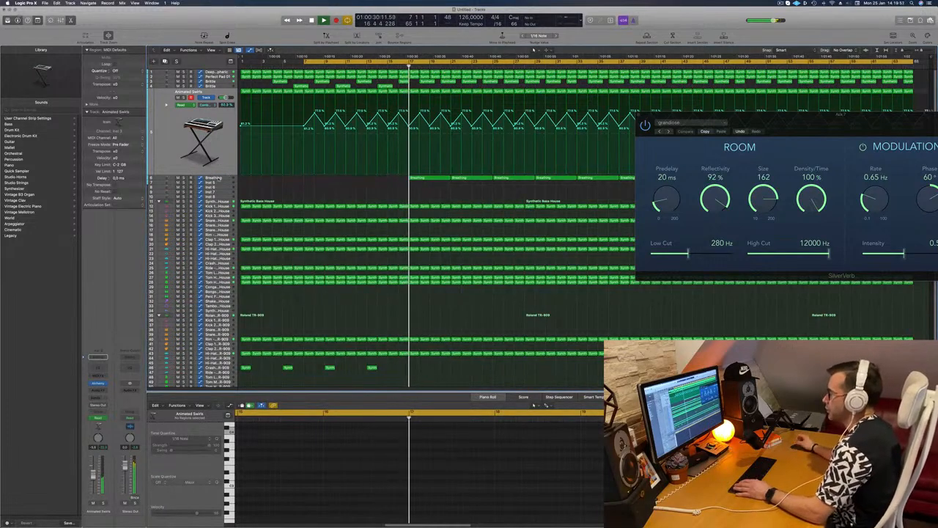
# Adjust the Master Mix in the Breathing track's Step FX plug-in during playback and close its window.
pyautogui.press('Down')
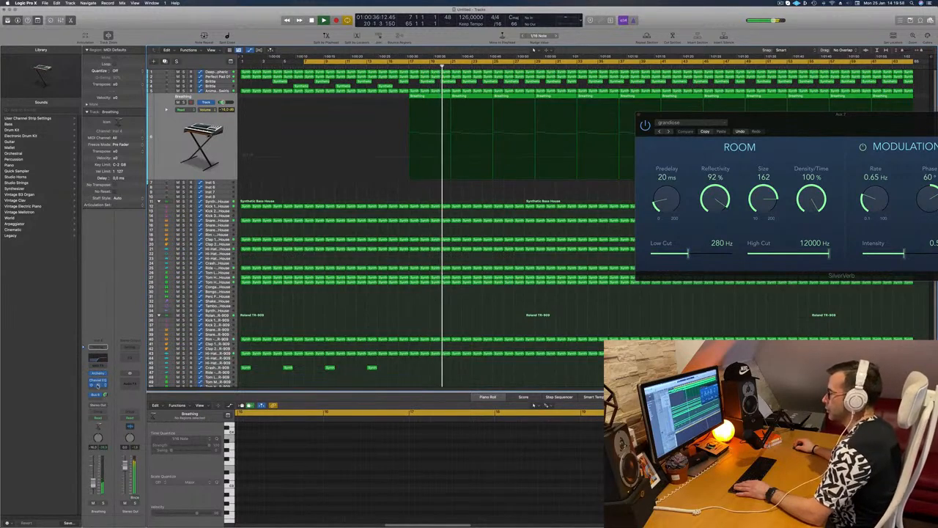
pyautogui.click(98, 385)
pyautogui.moveTo(610, 229); pyautogui.dragTo(613, 167)
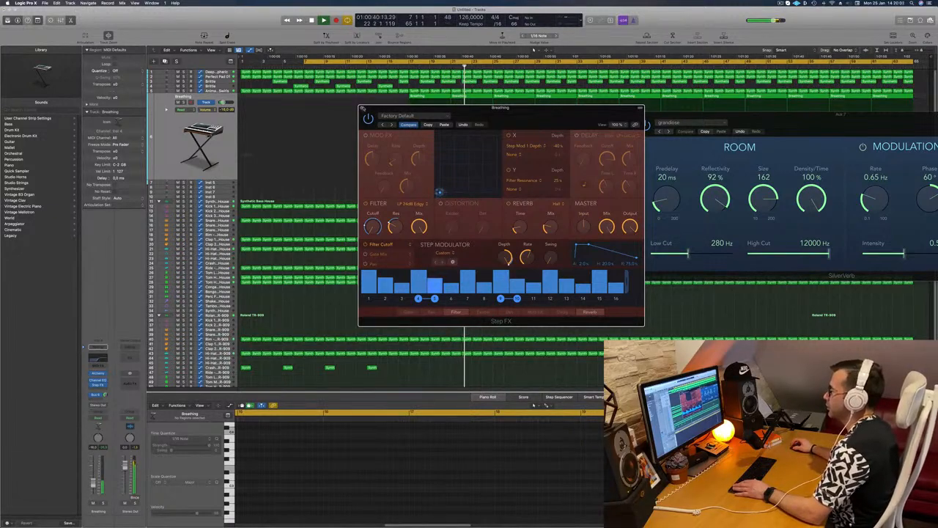
pyautogui.click(362, 108)
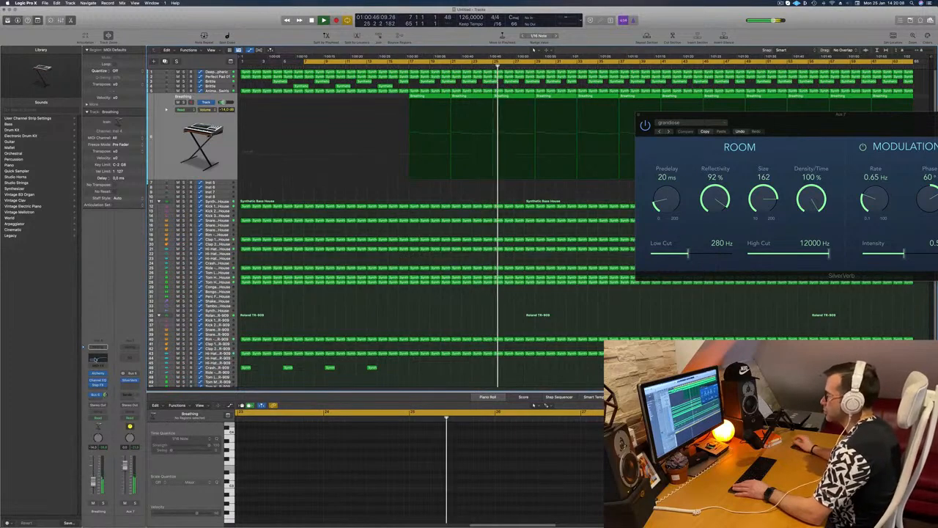
# Set the low cut in the Breathing track's Channel EQ to 890 Hz, then close the EQ and stop playback.
pyautogui.click(94, 359)
pyautogui.moveTo(529, 199); pyautogui.dragTo(544, 185)
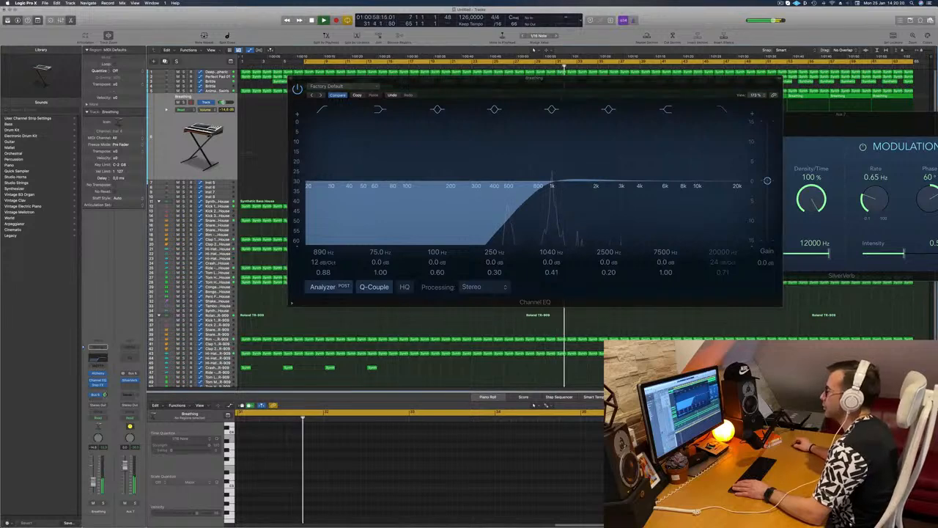
pyautogui.click(290, 77)
pyautogui.press('space')
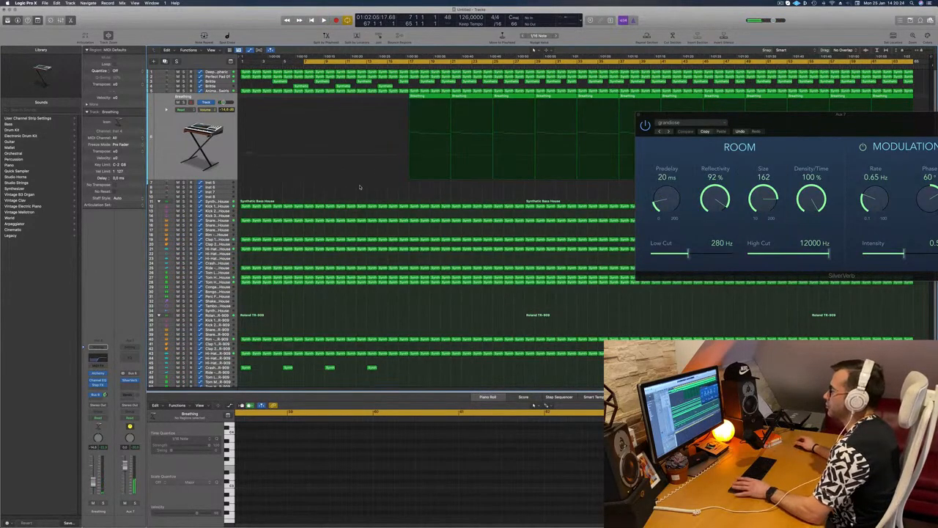
# Restart playback from bar 7 and close the SilverVerb window that covers the arrangement.
pyautogui.press('space')
pyautogui.moveTo(654, 115); pyautogui.dragTo(186, 122)
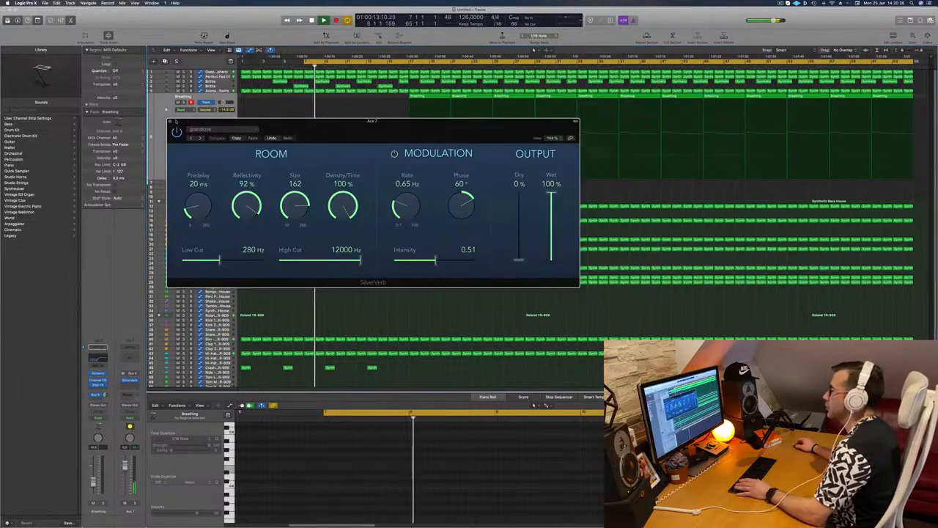
pyautogui.click(170, 122)
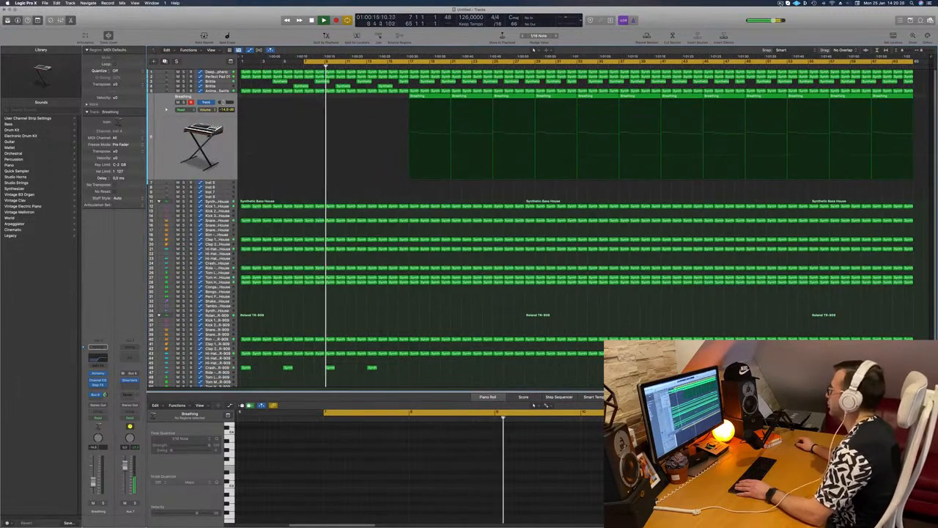